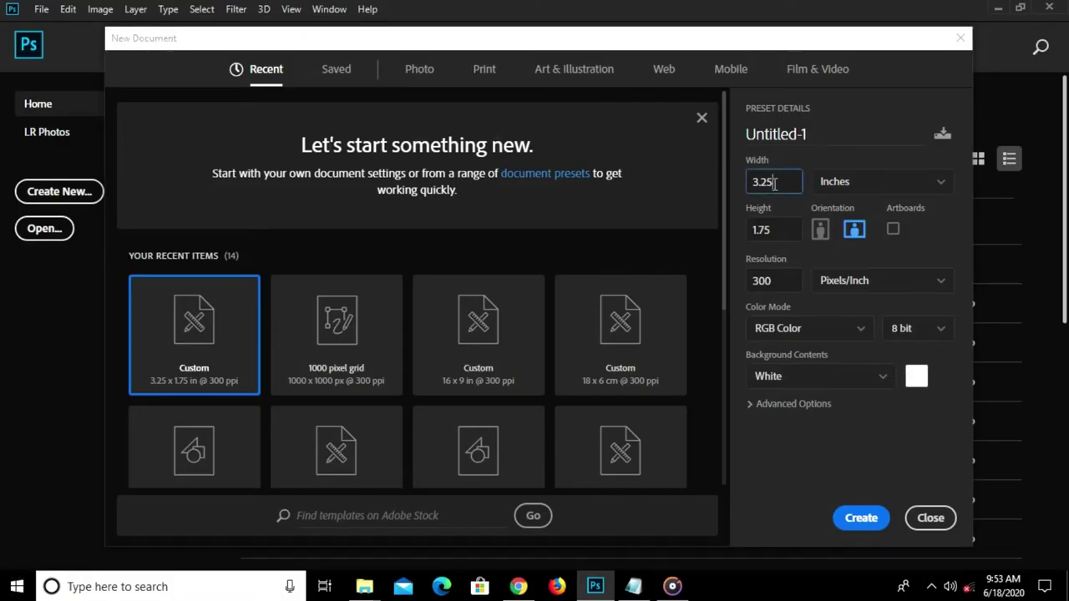
Create a blank 3.25 × 1.75 inch card document at 300 pixels per inch.
left_click(770, 231)
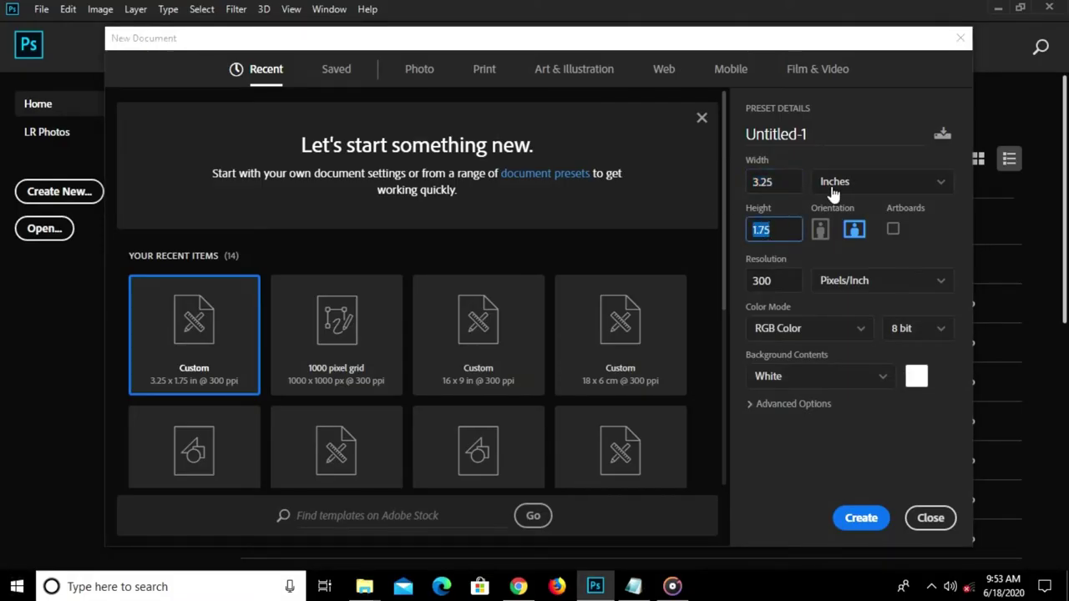
key("Tab")
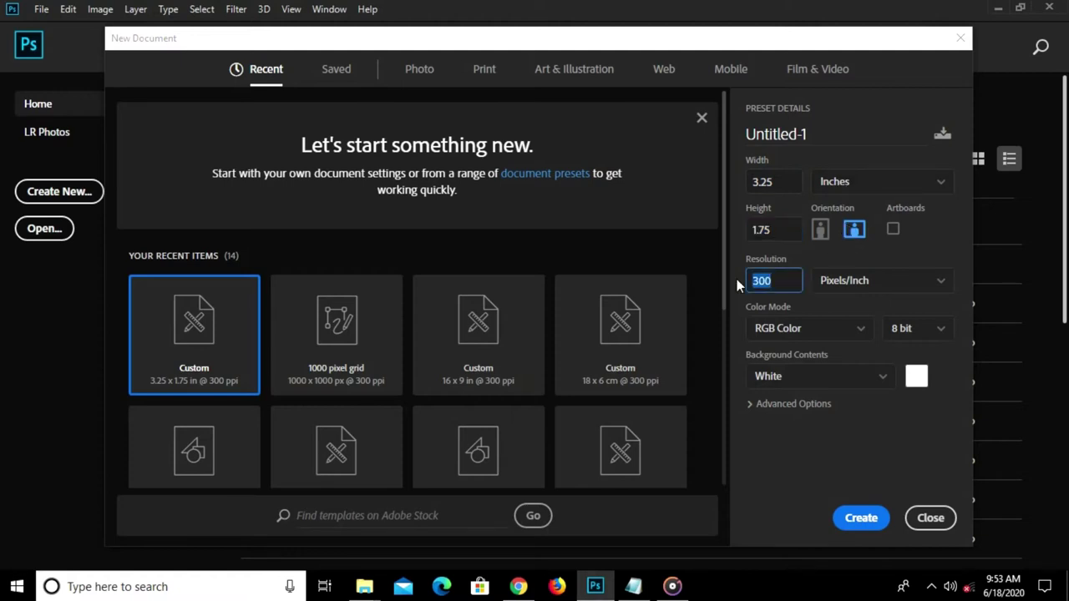
left_click(851, 526)
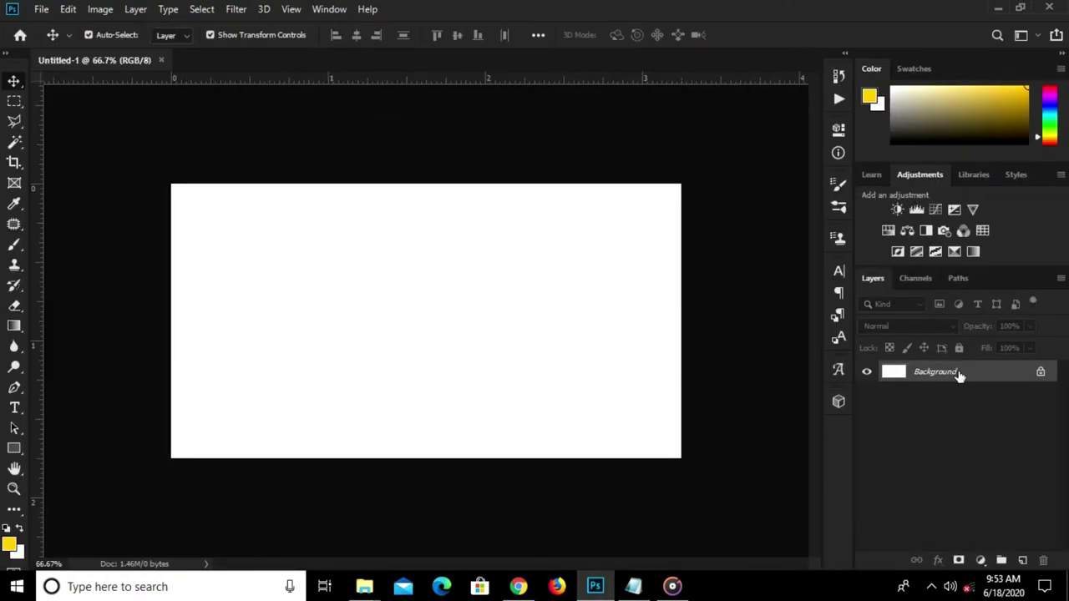
Unlock the background as Layer 0 and cover it with a black (000000) Color Fill 1 layer.
double_click(959, 374)
left_click(658, 165)
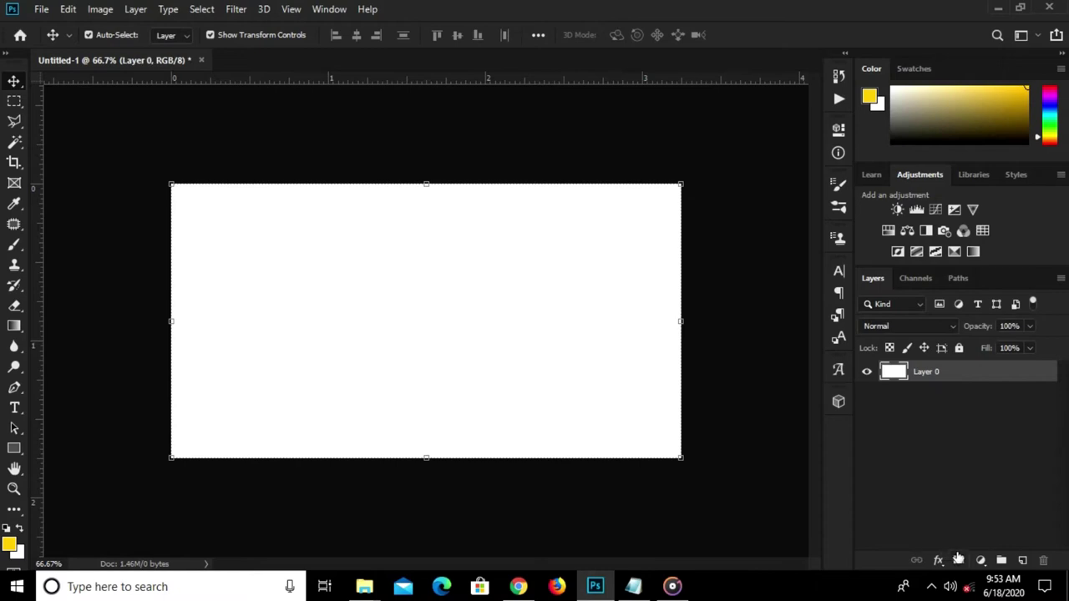
left_click(982, 559)
left_click(977, 278)
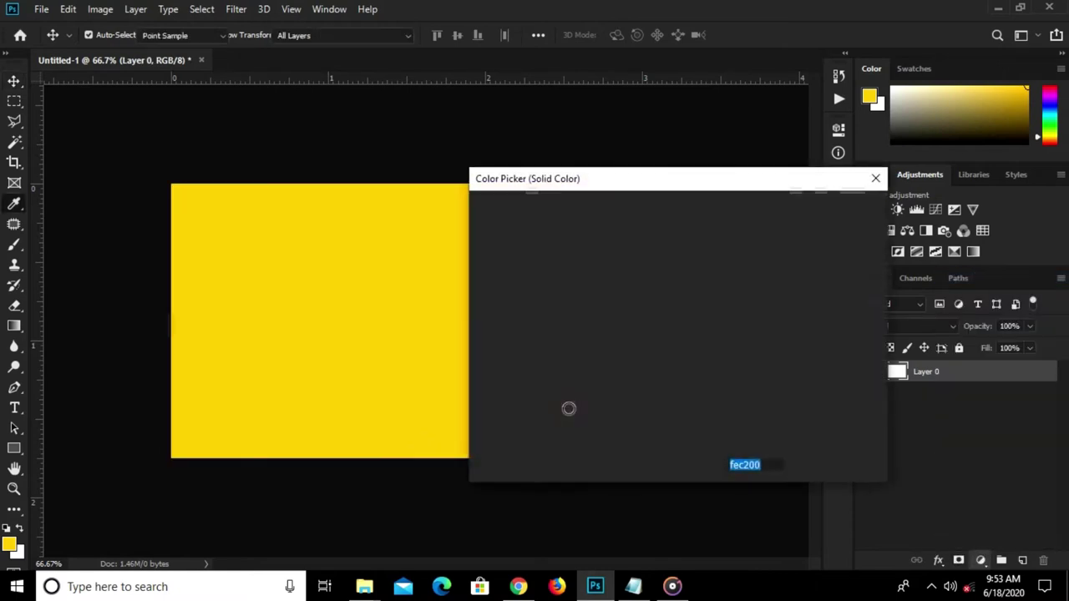
left_click_drag(642, 386, 696, 457)
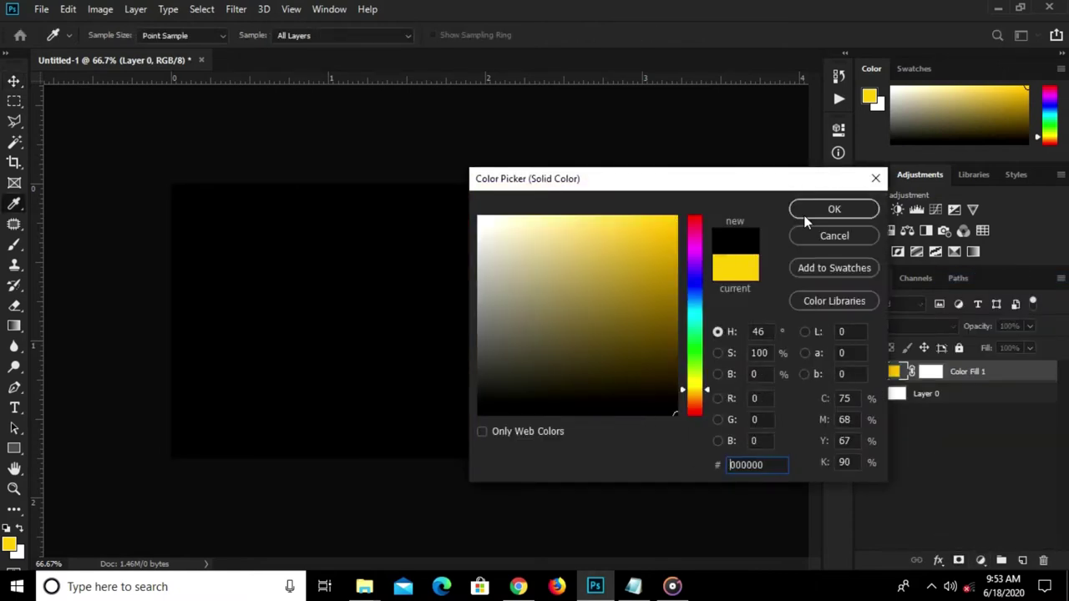
left_click(827, 211)
scroll(389, 309, "up", 1)
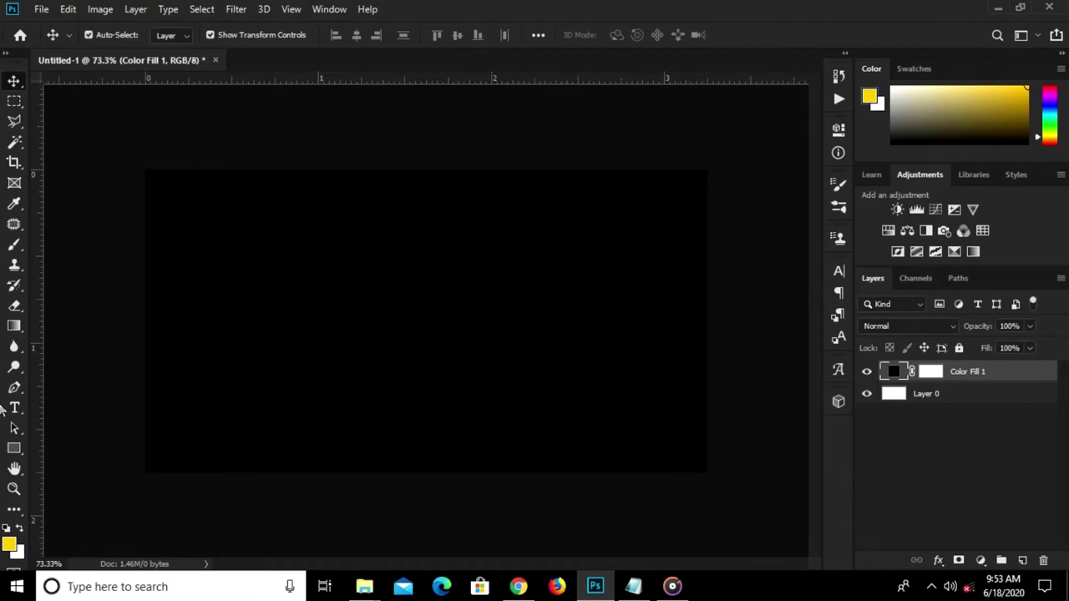
left_click(14, 448)
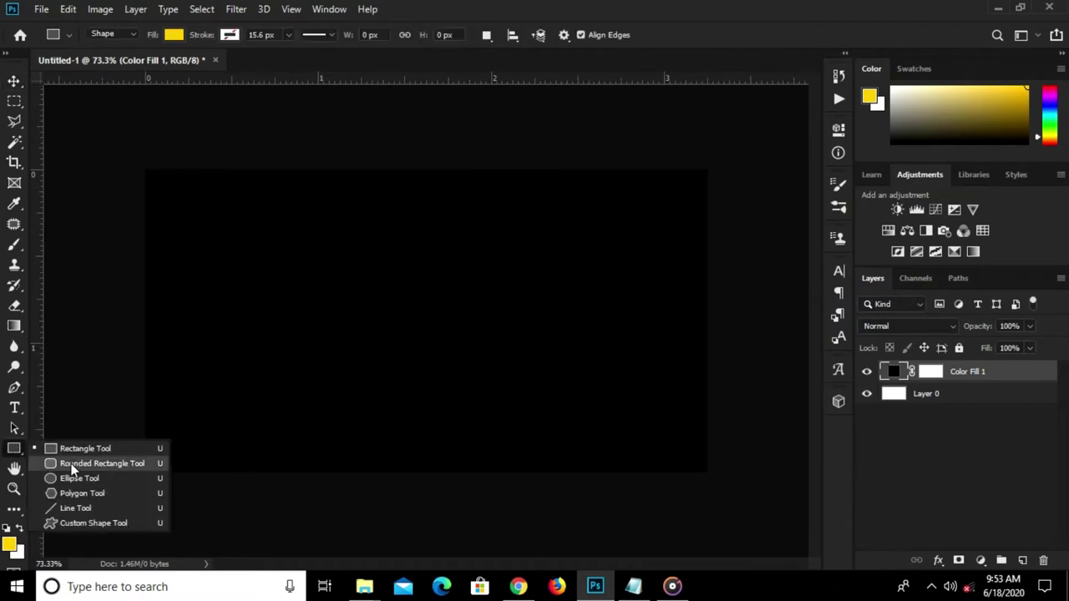
Draw a yellow circle, shift it off the left edge and enlarge it to about 560 × 618 px.
left_click(68, 478)
left_click_drag(111, 161, 403, 485)
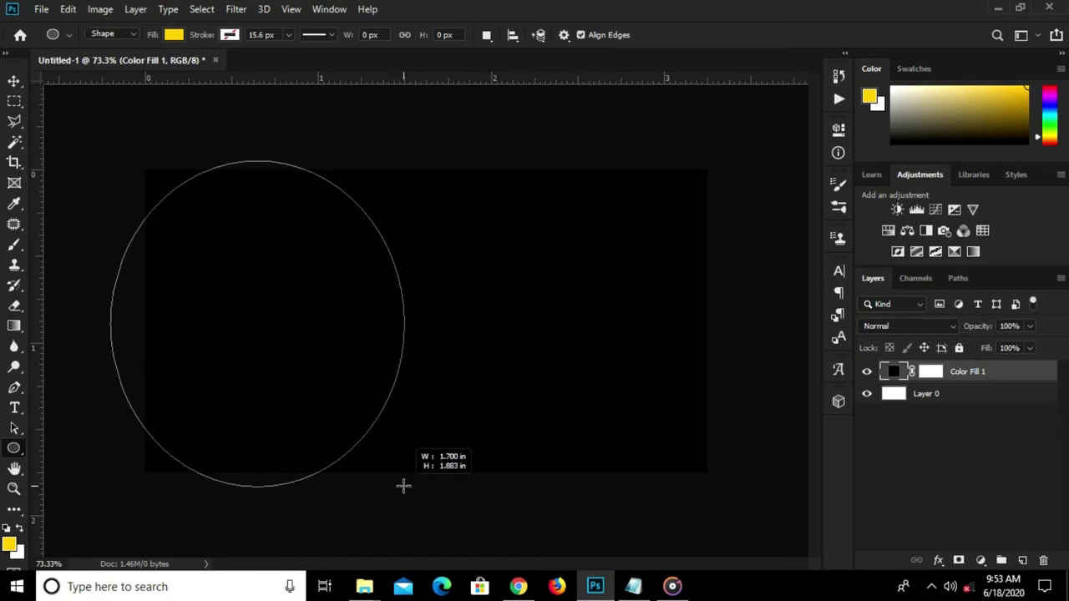
key("v")
left_click_drag(272, 351, 223, 329)
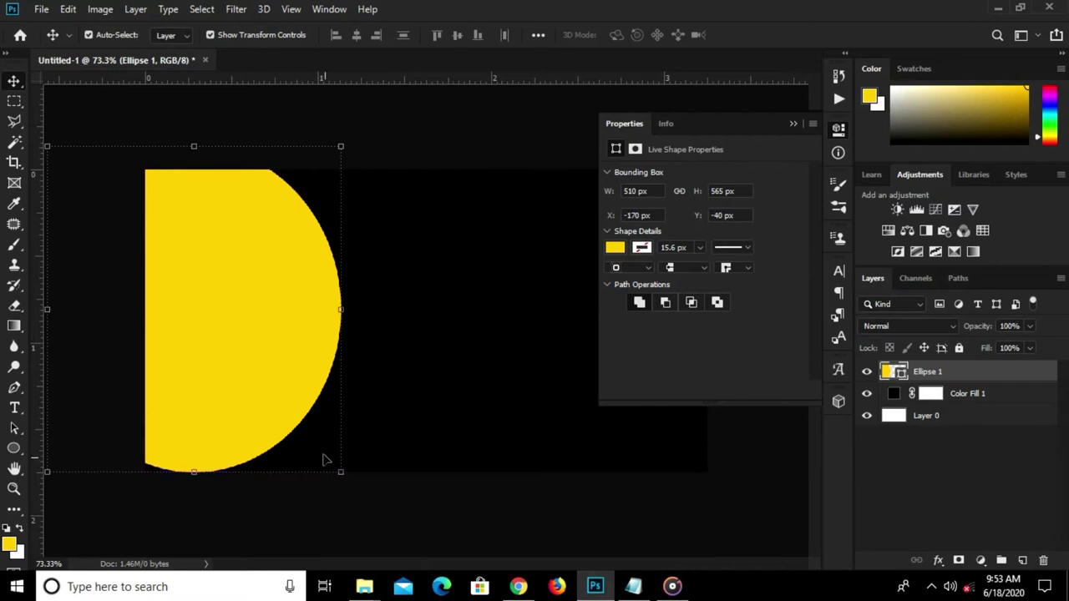
left_click_drag(338, 471, 370, 502)
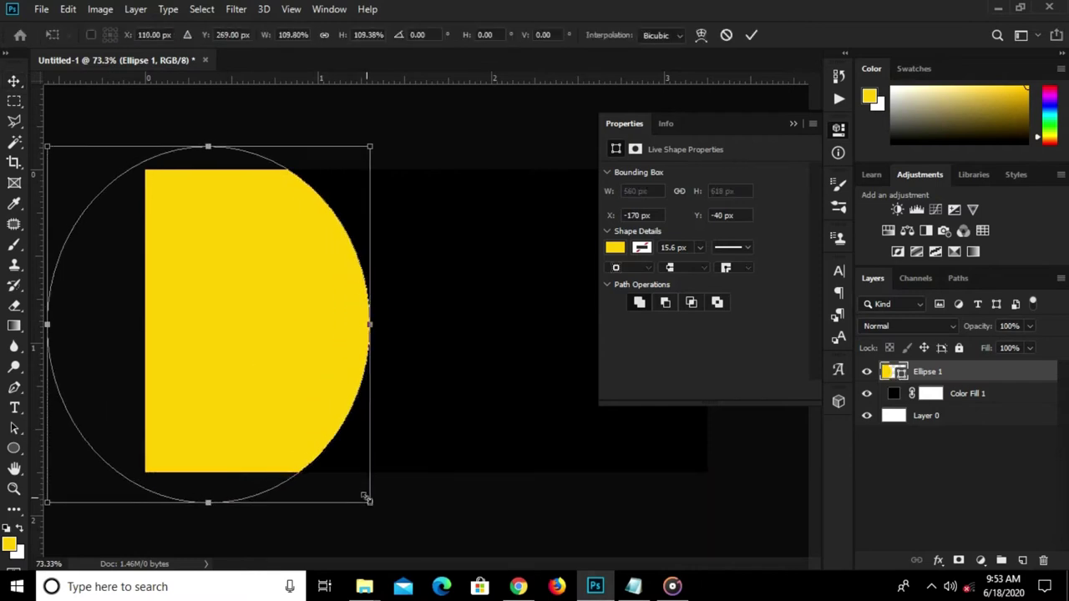
left_click(752, 37)
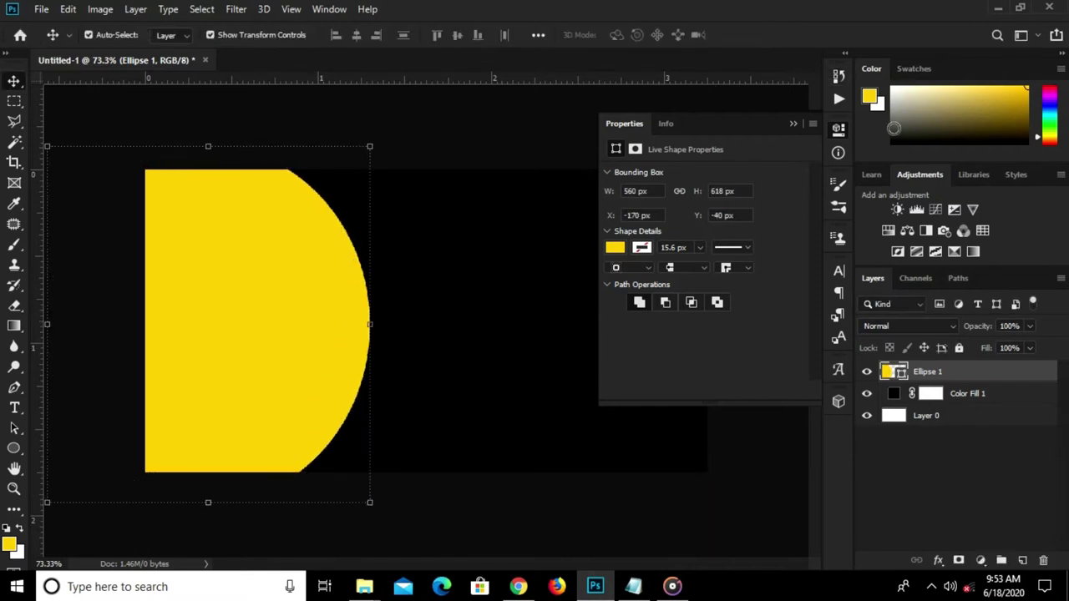
left_click(798, 127)
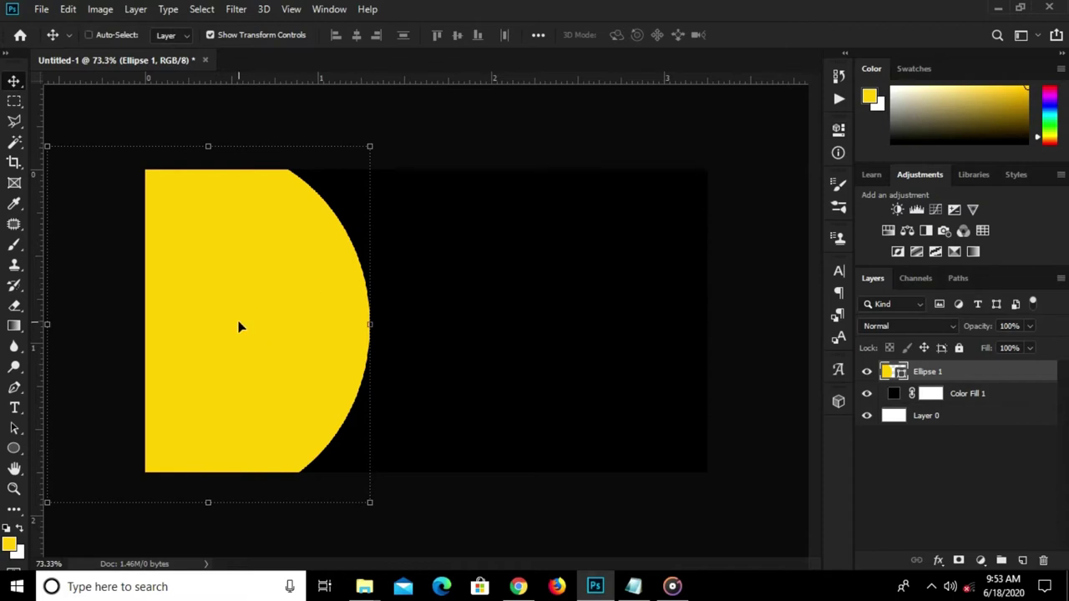
Duplicate the yellow circle and give the copy no fill and a 7 px yellow stroke.
key("ctrl+j")
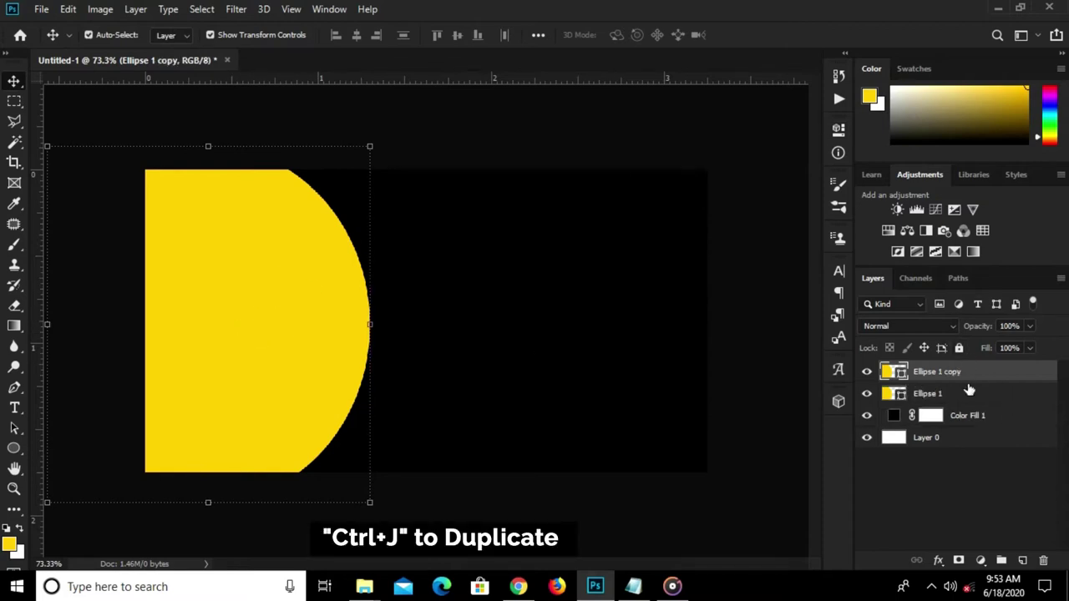
left_click_drag(265, 316, 278, 314)
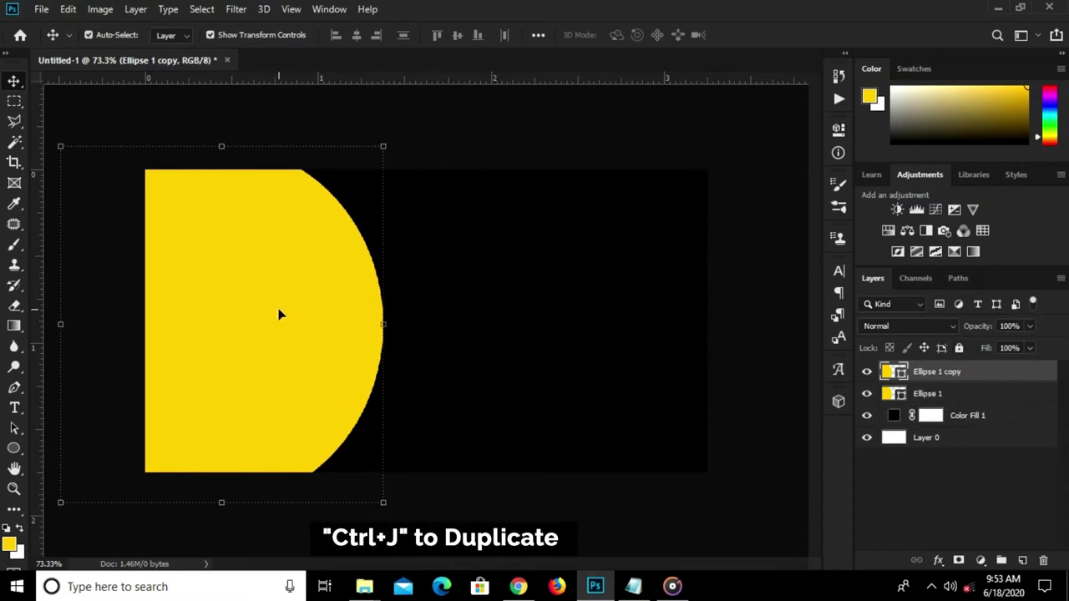
left_click(13, 448)
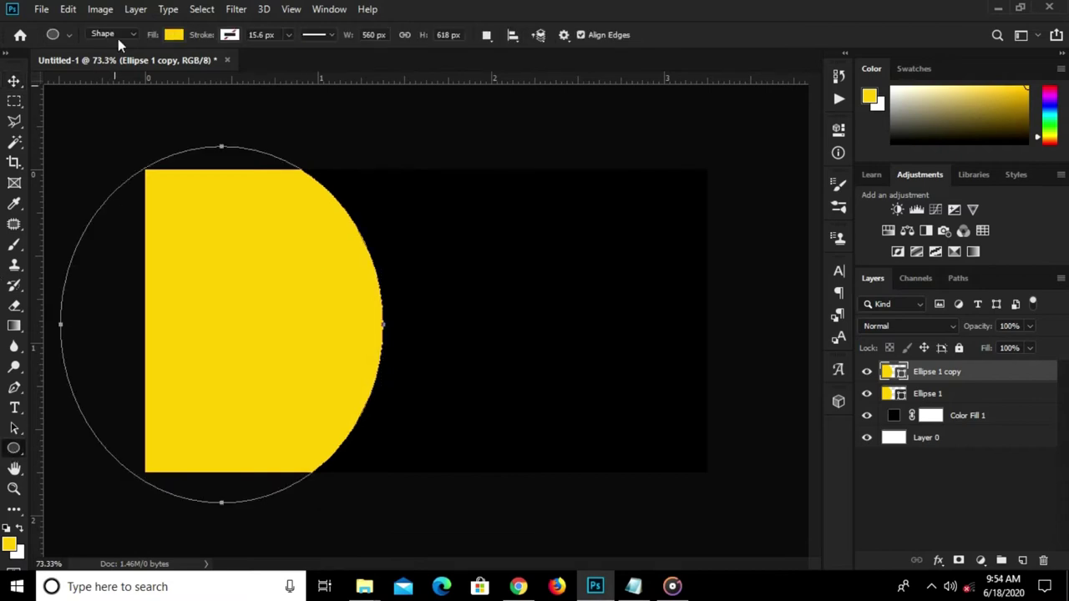
left_click(173, 35)
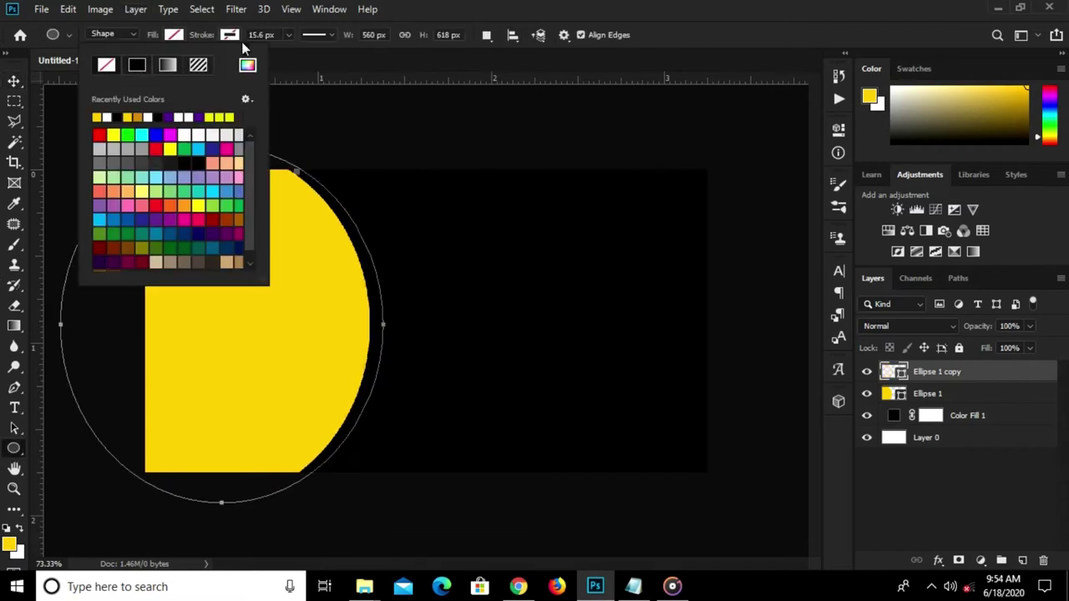
left_click(263, 37)
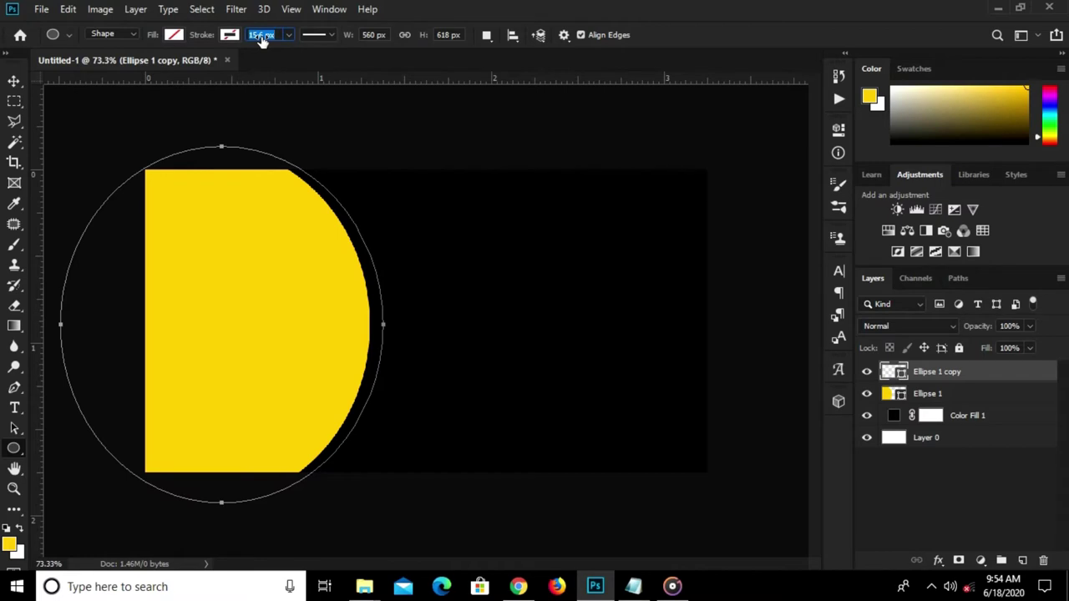
type("7")
left_click(230, 35)
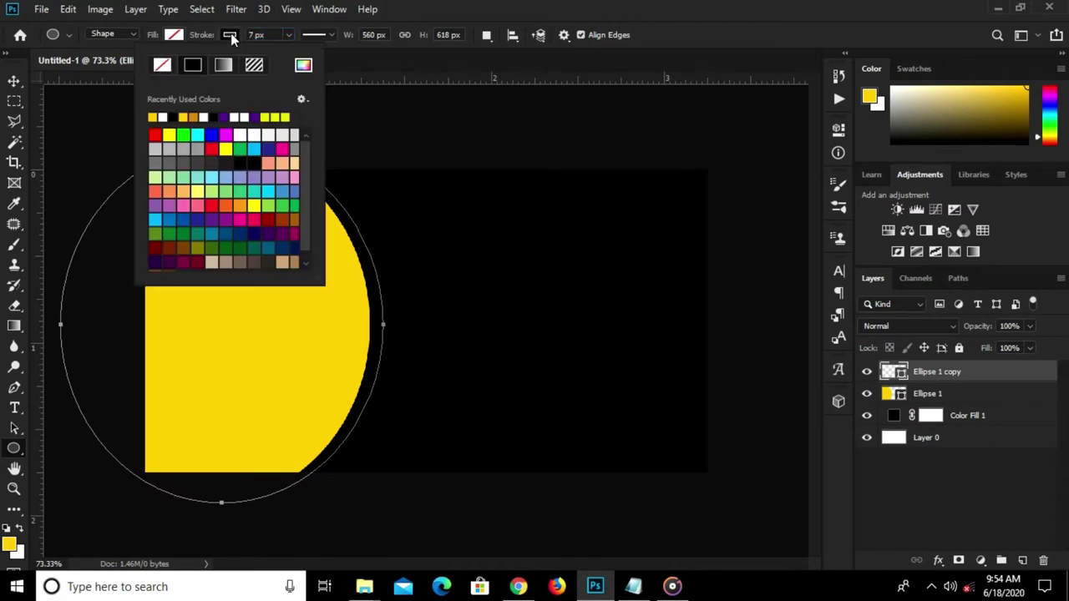
left_click(152, 118)
left_click(365, 73)
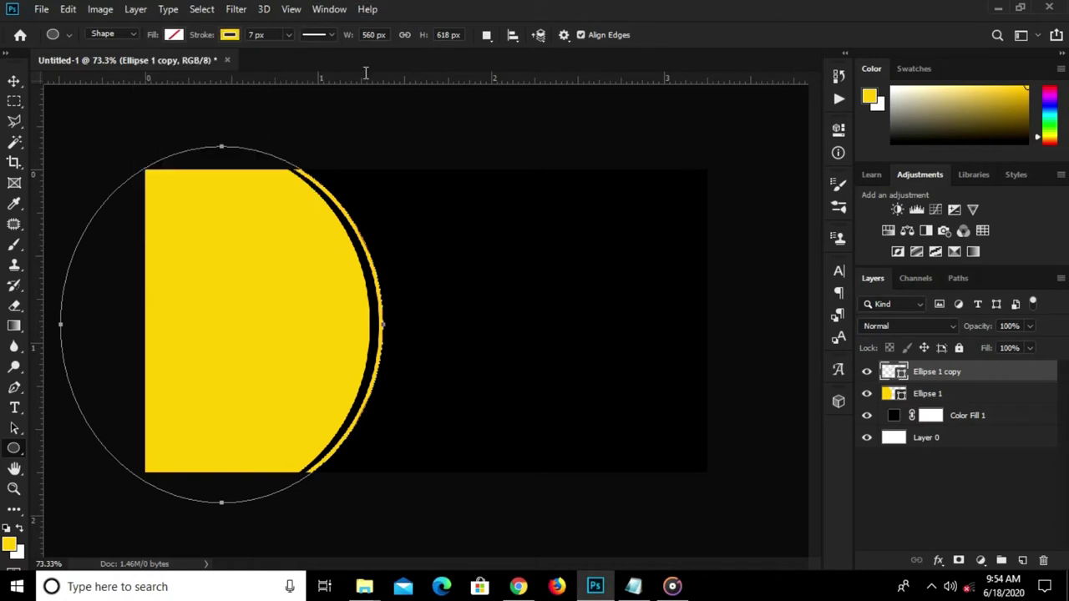
Stretch the outline copy slightly taller and nudge it into a thin arc beside the half-circle.
key("v")
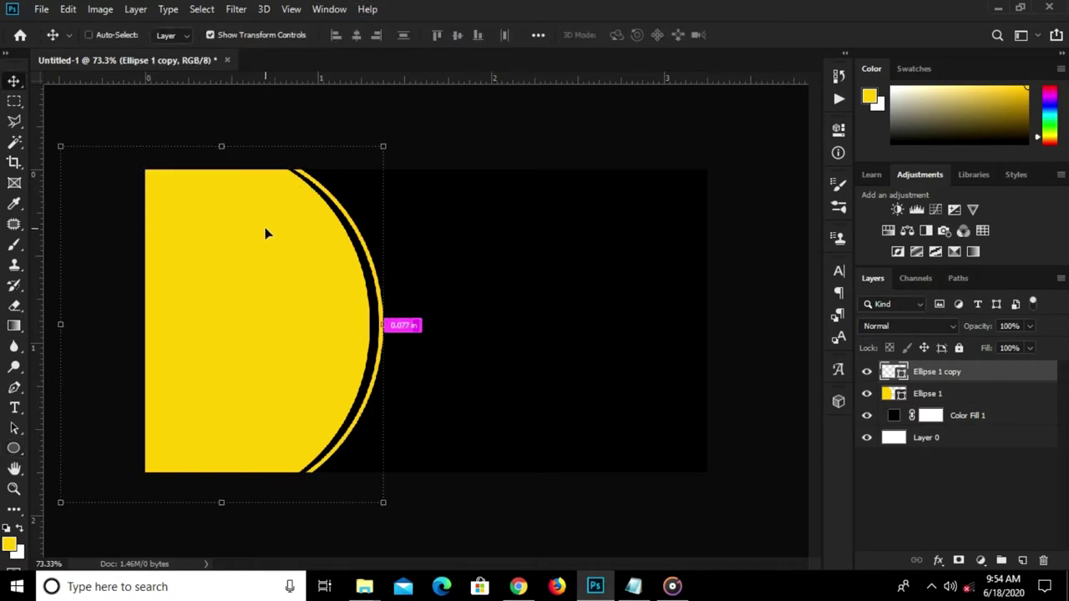
key("ctrl+t")
key("ctrl+minus")
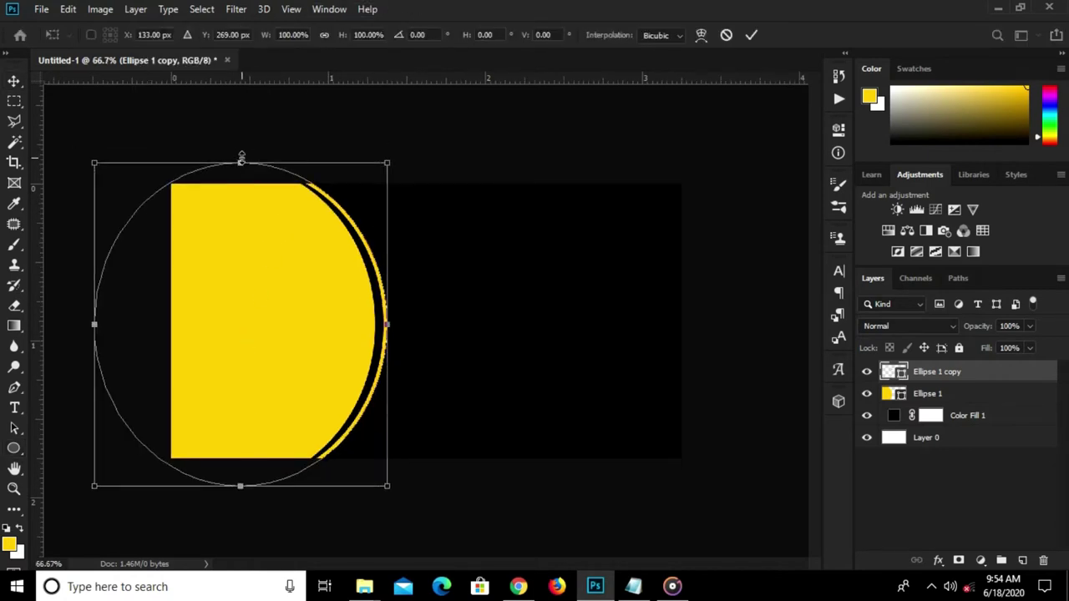
left_click_drag(241, 151, 243, 147)
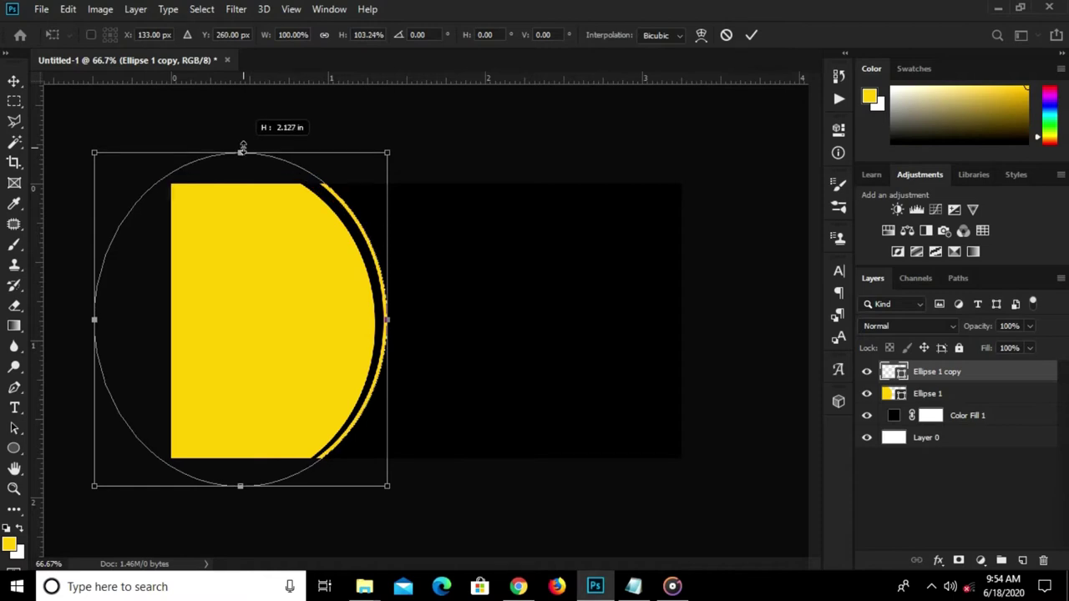
left_click(752, 33)
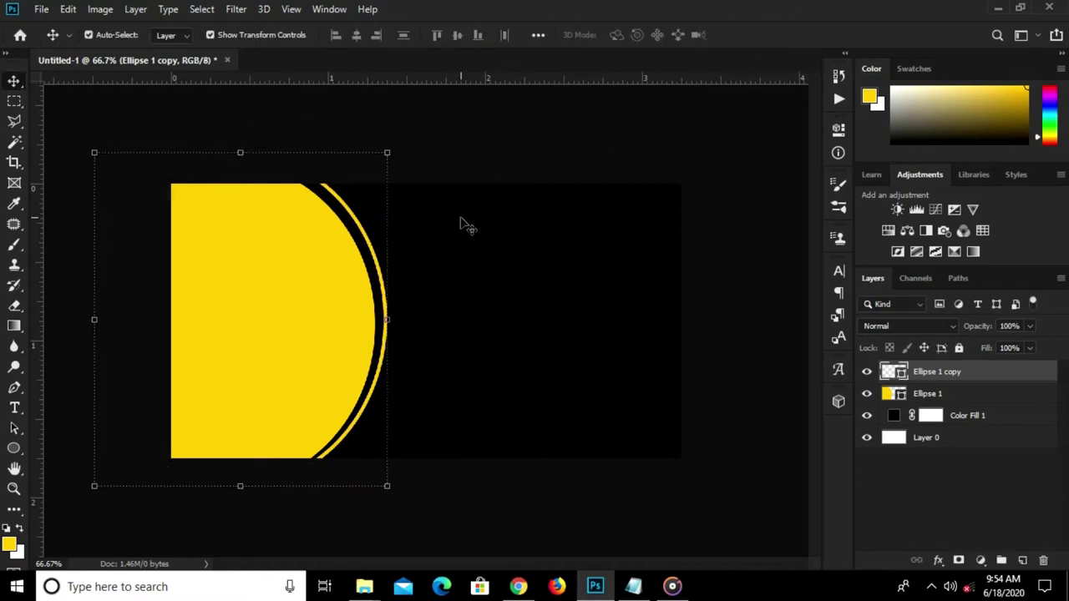
key("Down")
key("Down")
key("Down")
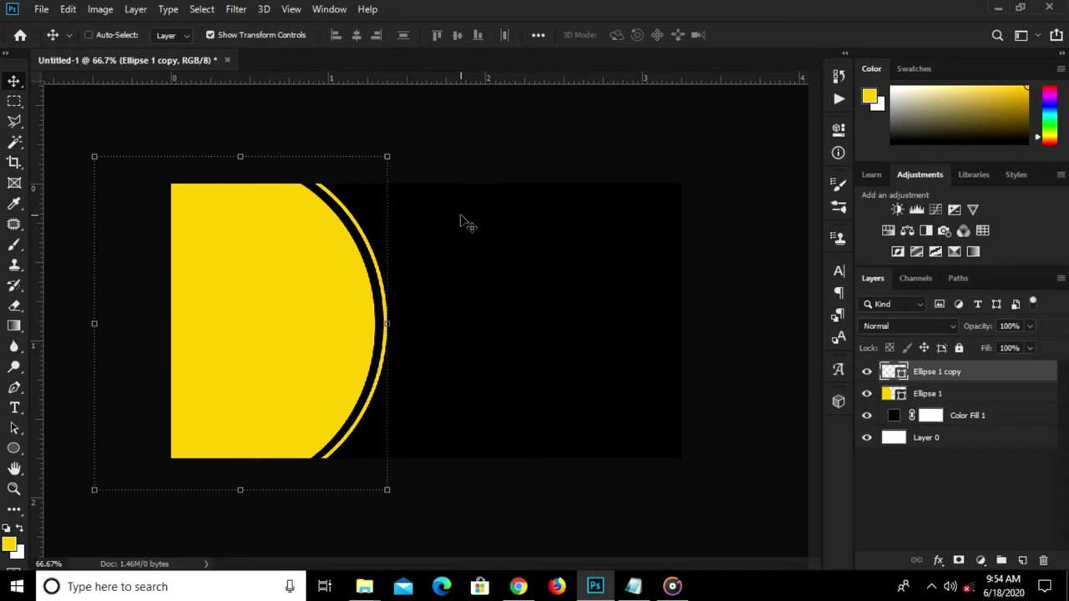
key("Left")
key("Left")
key("Left")
key("Down")
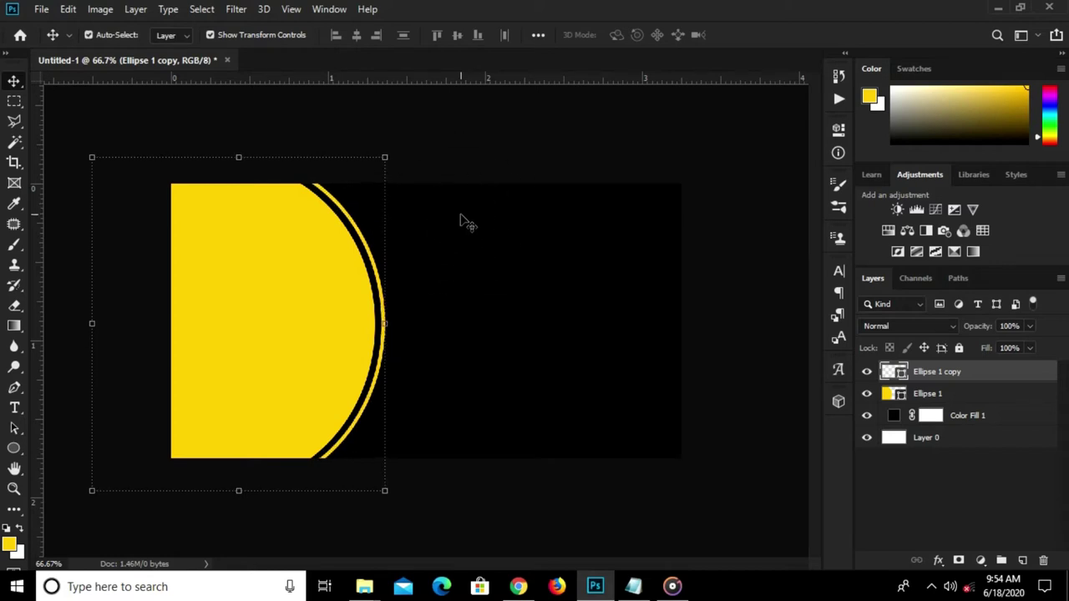
left_click(470, 171)
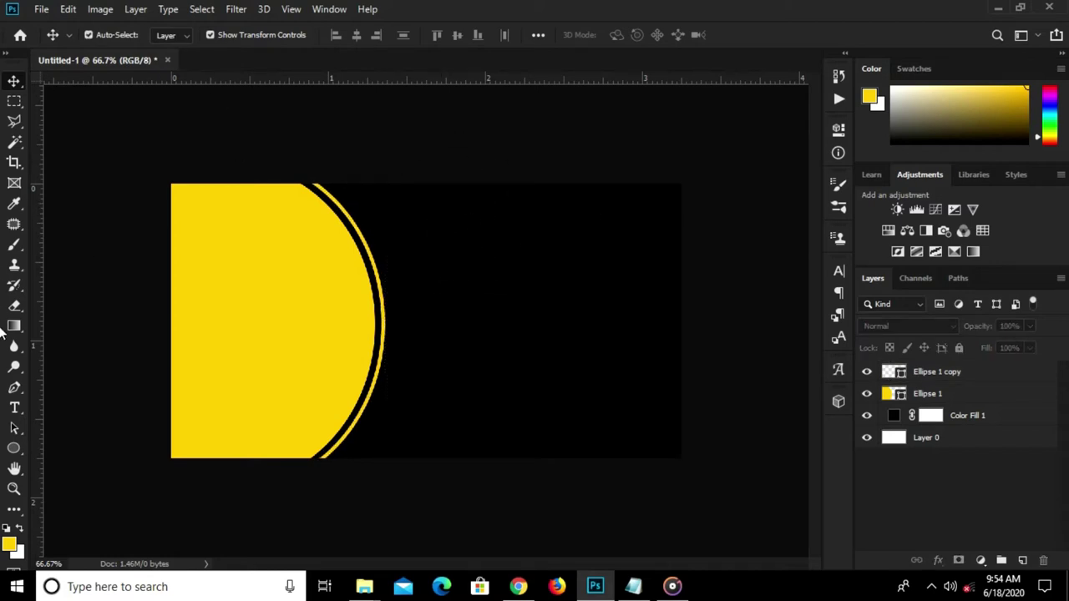
Draw a tall yellow rectangle of 72 × 285 px with 36 px rounded corners.
left_click(14, 448)
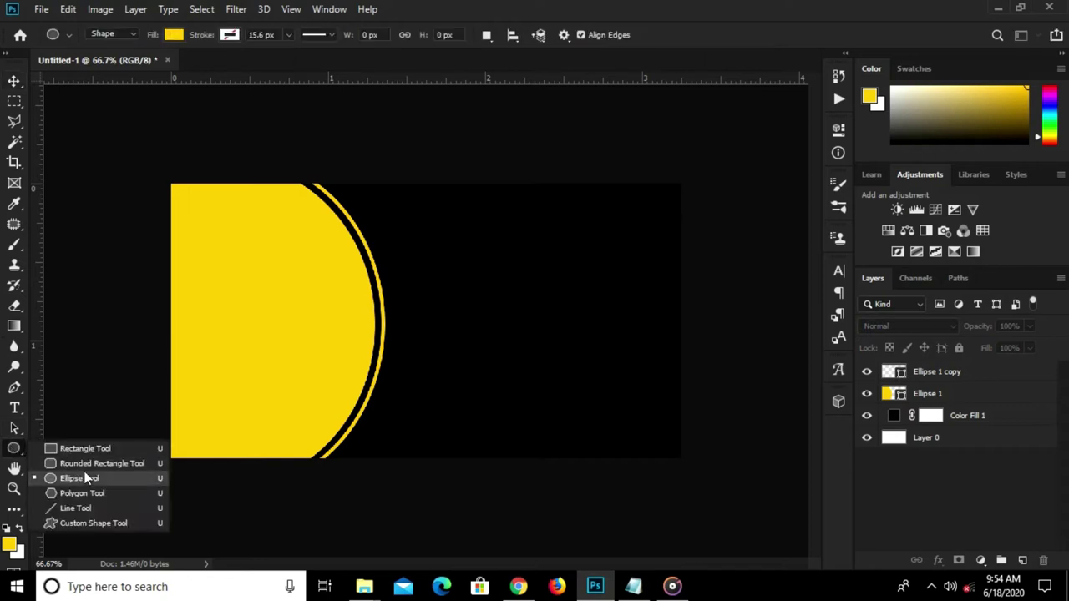
left_click(80, 443)
left_click_drag(522, 242, 555, 373)
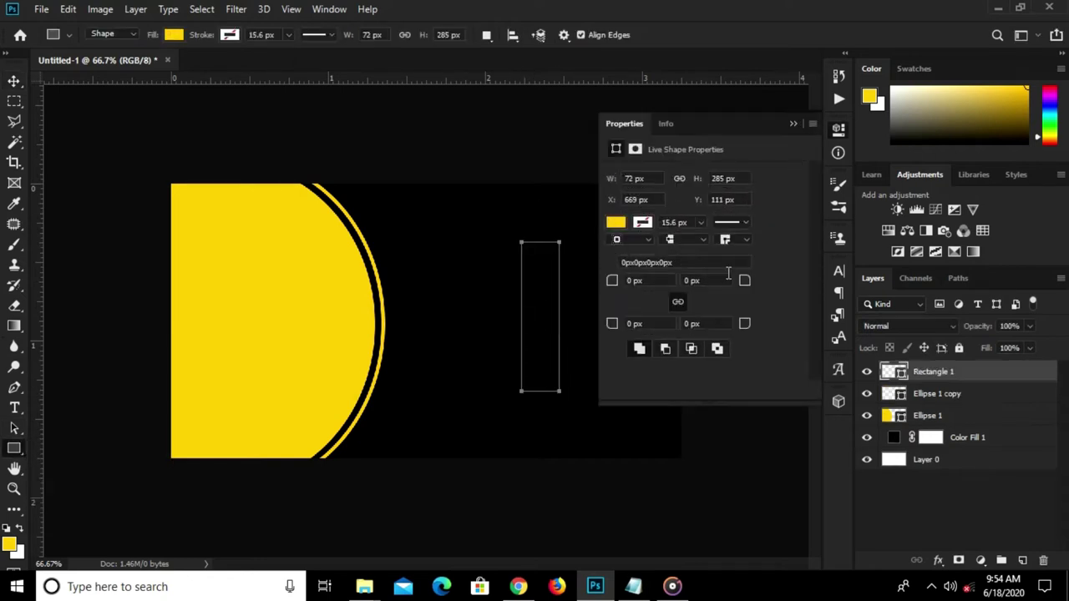
left_click_drag(744, 281, 801, 287)
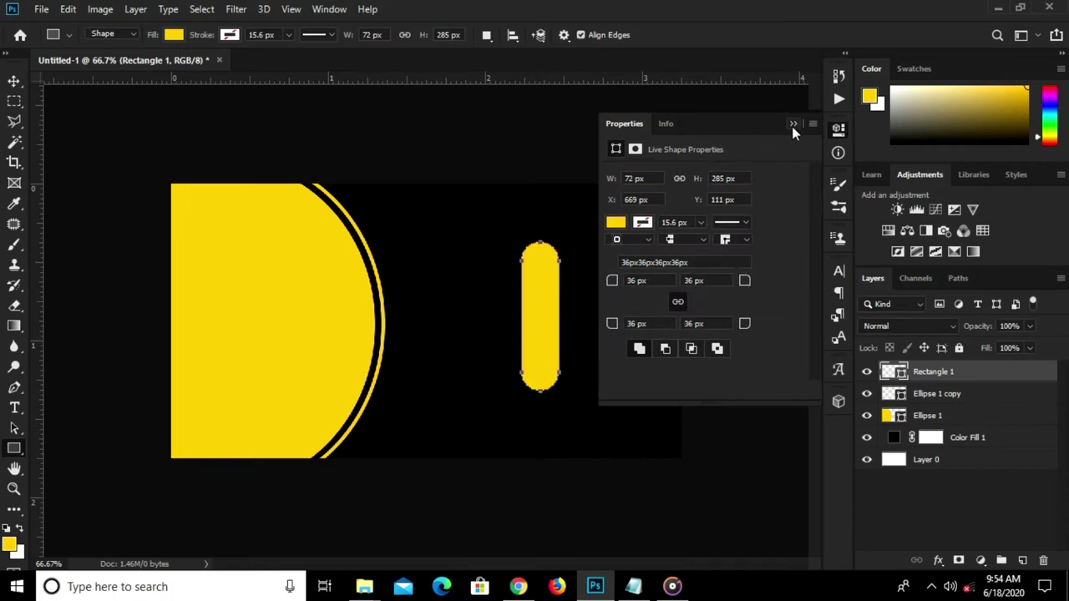
left_click(812, 115)
Move the yellow pill so it bleeds off the right edge, centred vertically.
key("v")
mouse_move(541, 298)
left_mouse_down()
mouse_move(677, 307)
mouse_move(671, 318)
left_mouse_up()
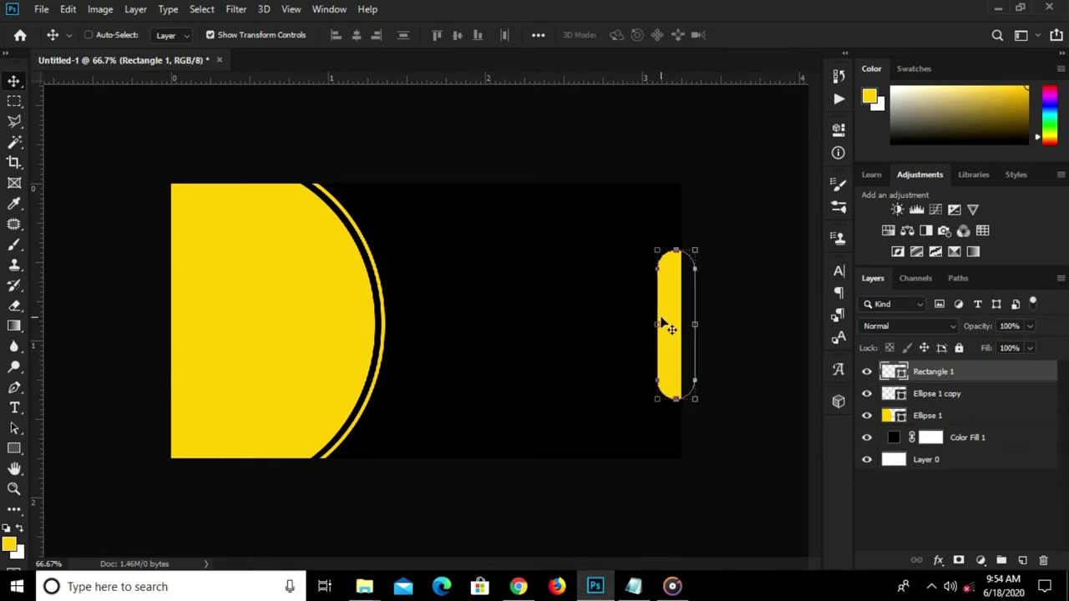
key("ctrl+a")
left_click(457, 35)
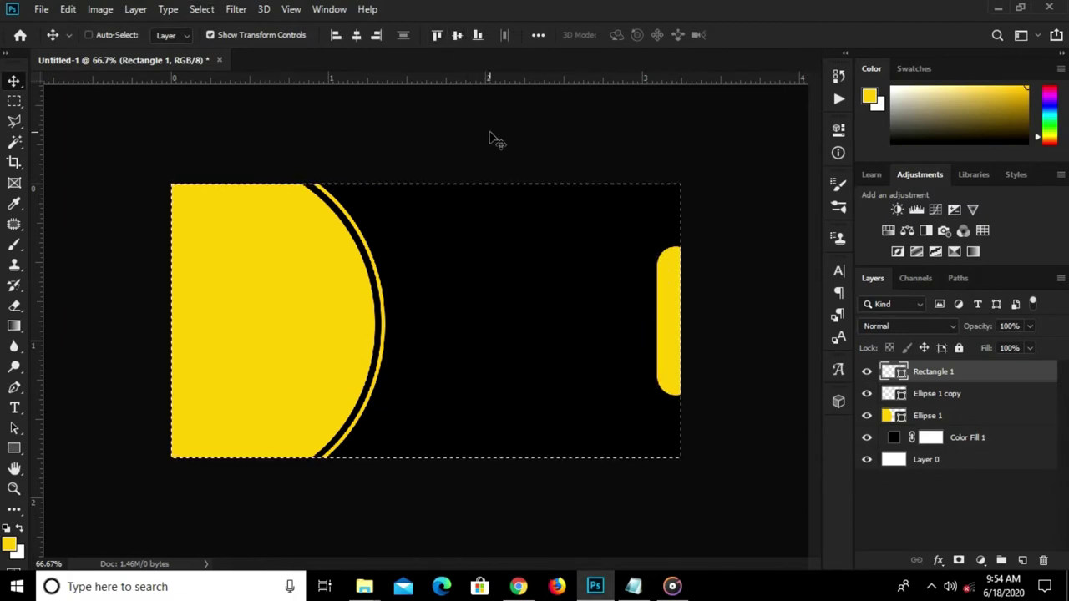
Clear the selection and place the Untitled-2 logo file as an embedded image.
key("ctrl+d")
left_click(549, 142)
left_click(38, 9)
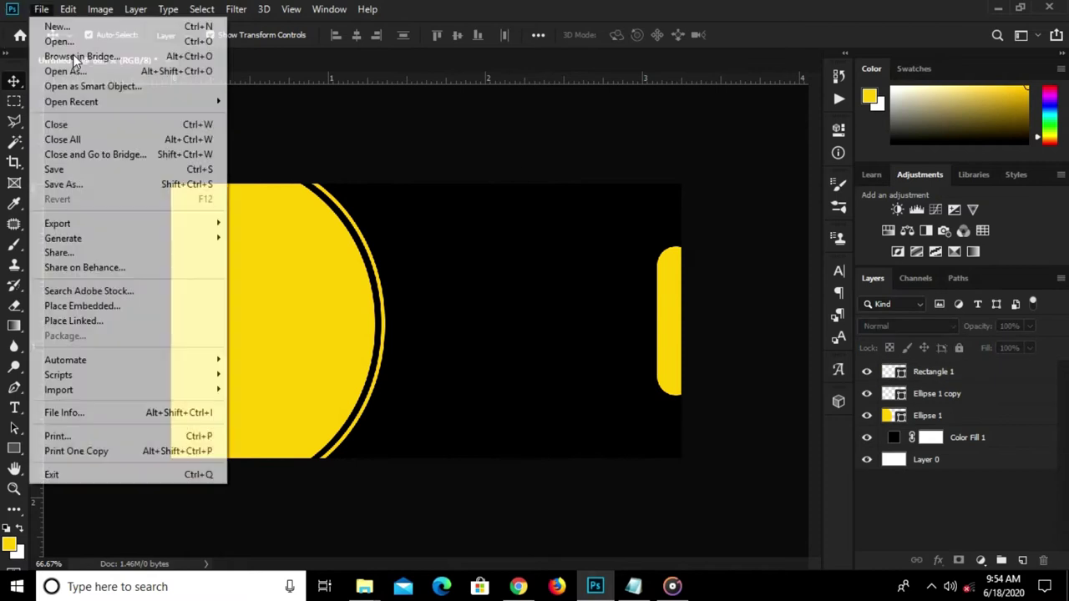
left_click(129, 304)
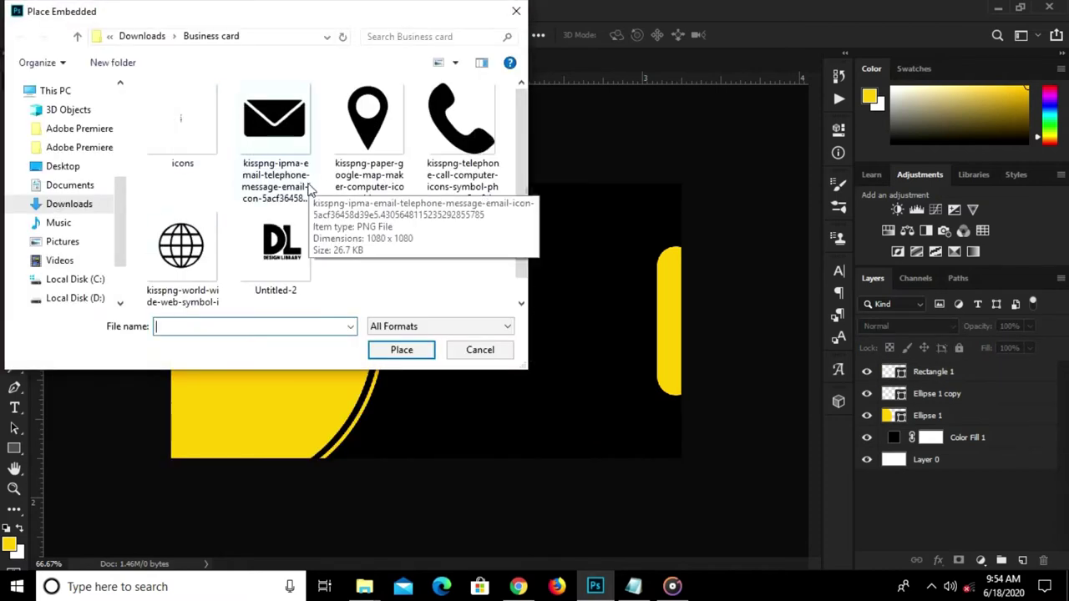
scroll(311, 208, "down", 1)
left_click(313, 269)
left_click(399, 349)
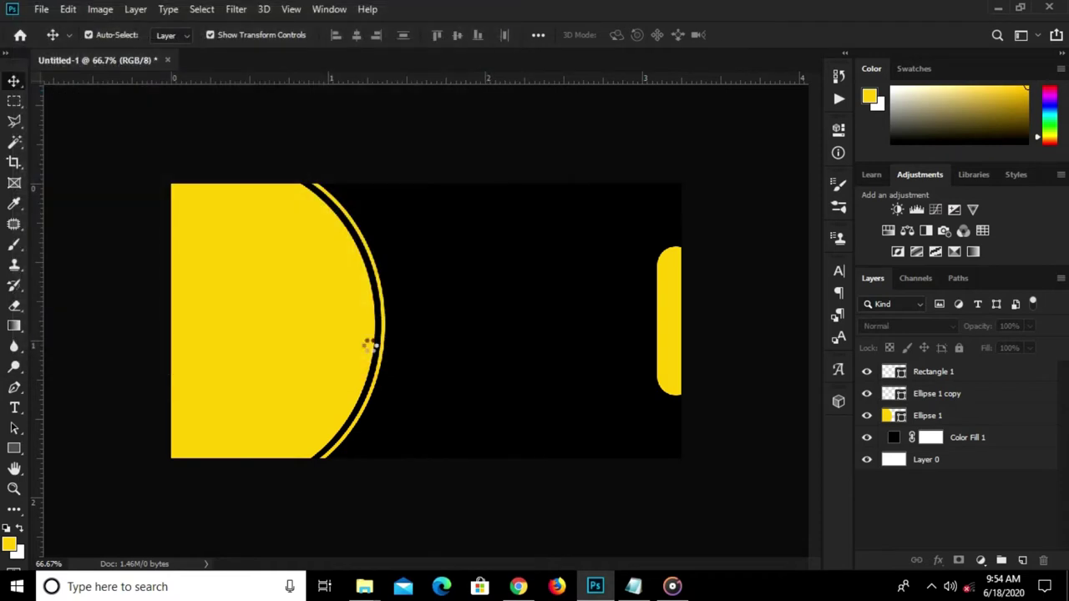
Shrink the DL logo and centre it on the yellow half-circle.
left_click_drag(562, 184, 523, 220)
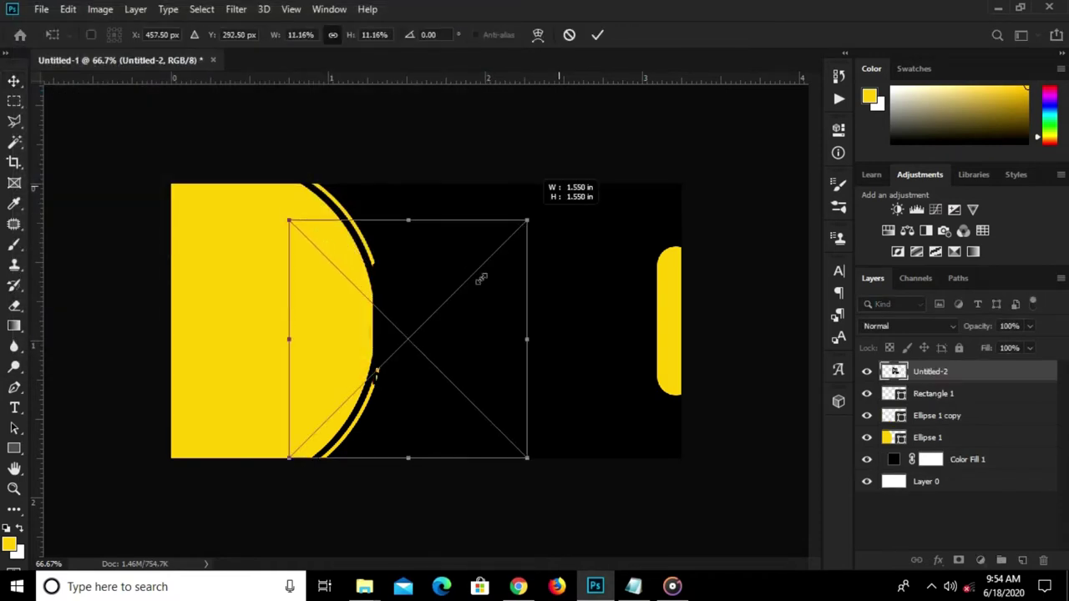
left_click_drag(418, 340, 251, 340)
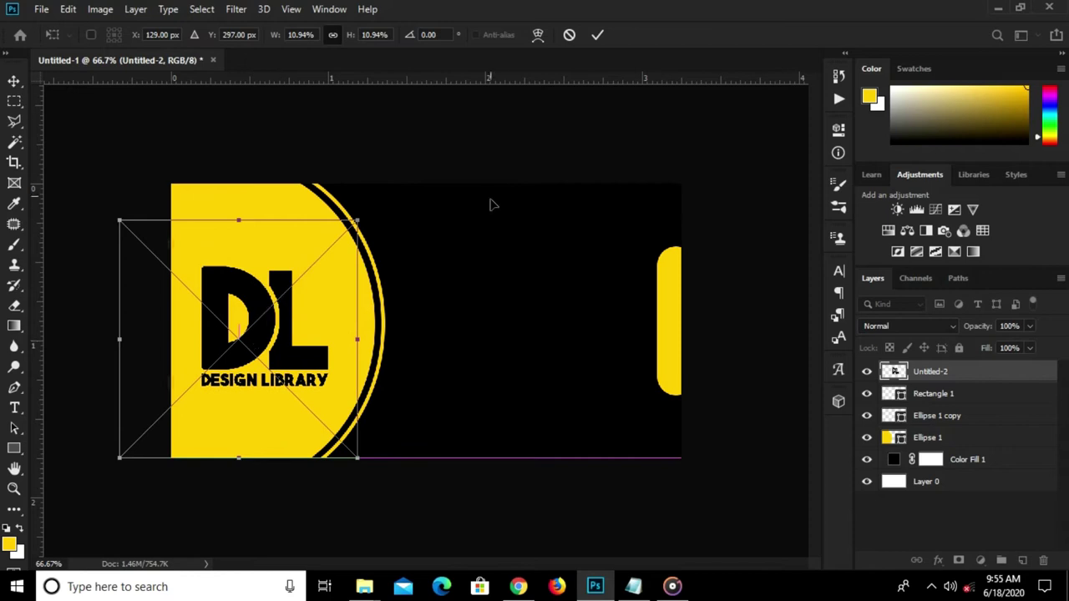
left_click(601, 35)
left_click_drag(259, 290, 259, 284)
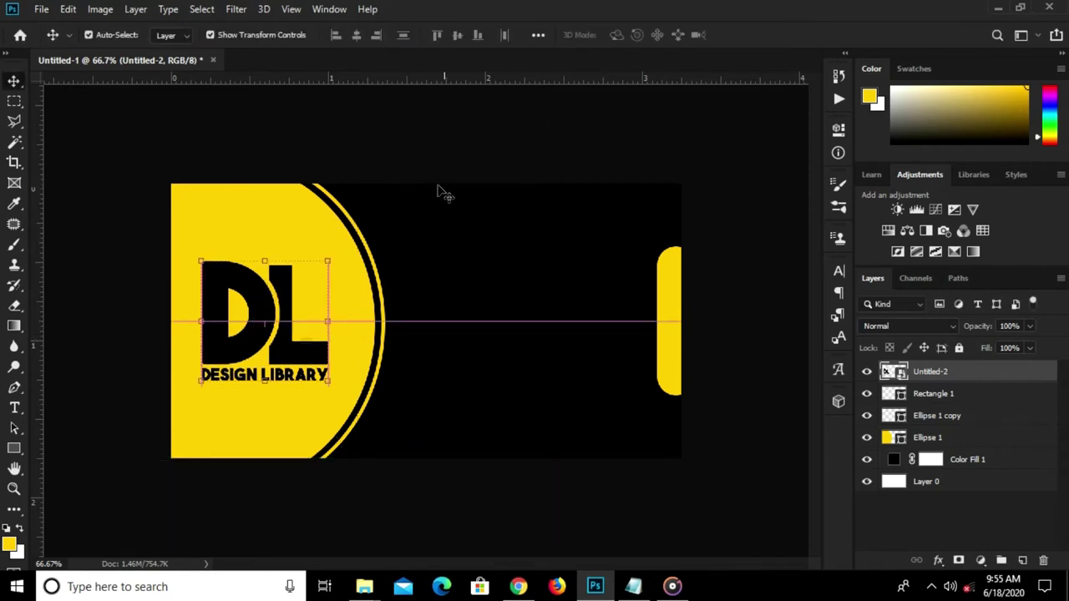
left_click(488, 161)
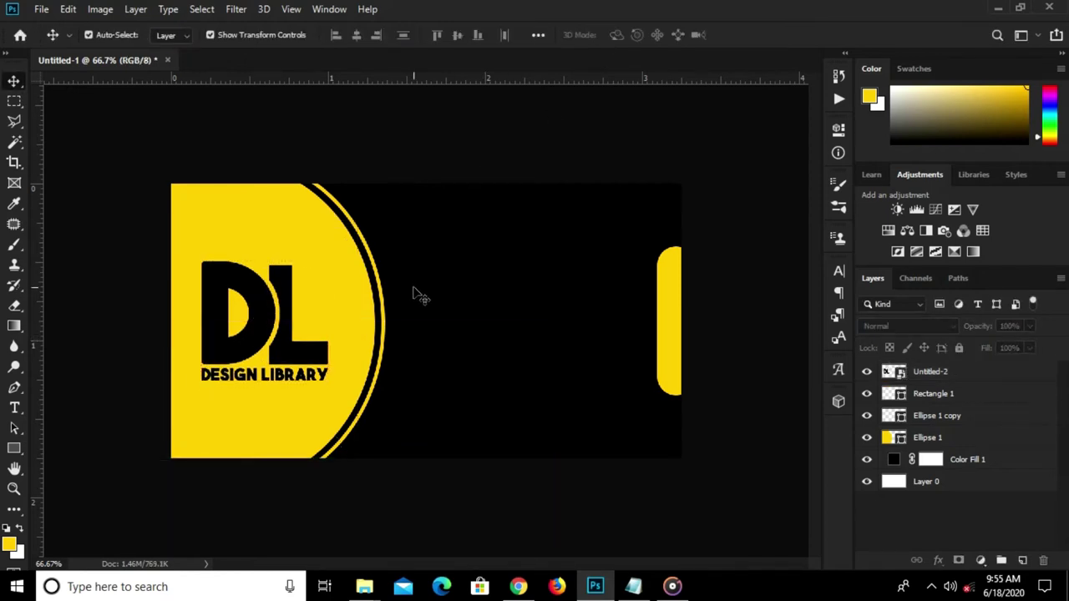
Duplicate the right-edge yellow bar, move the copy inward and shrink it slimmer and shorter.
left_click(665, 303)
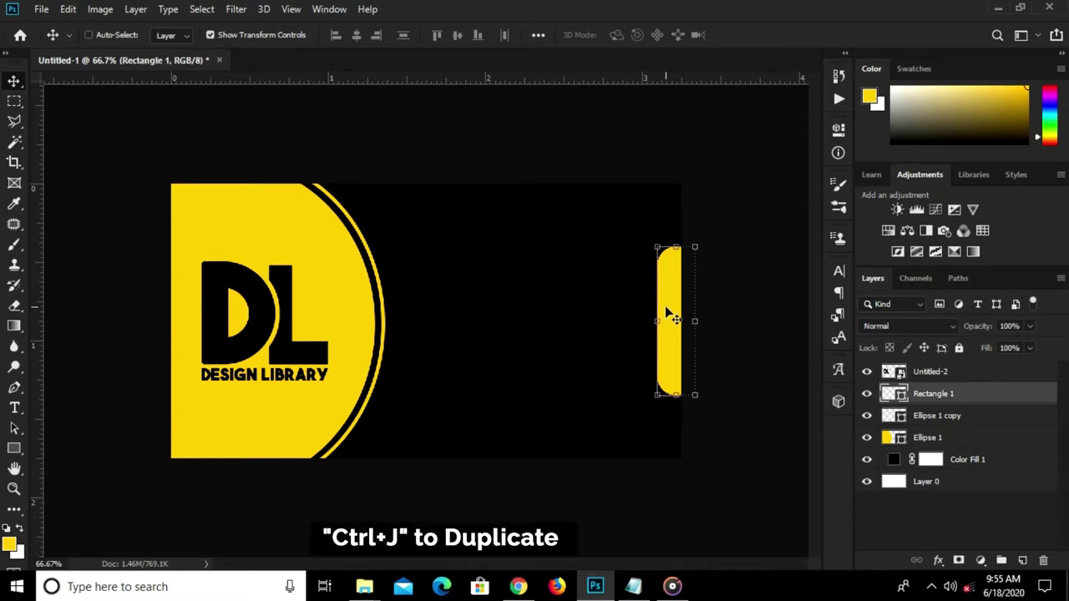
key("ctrl+j")
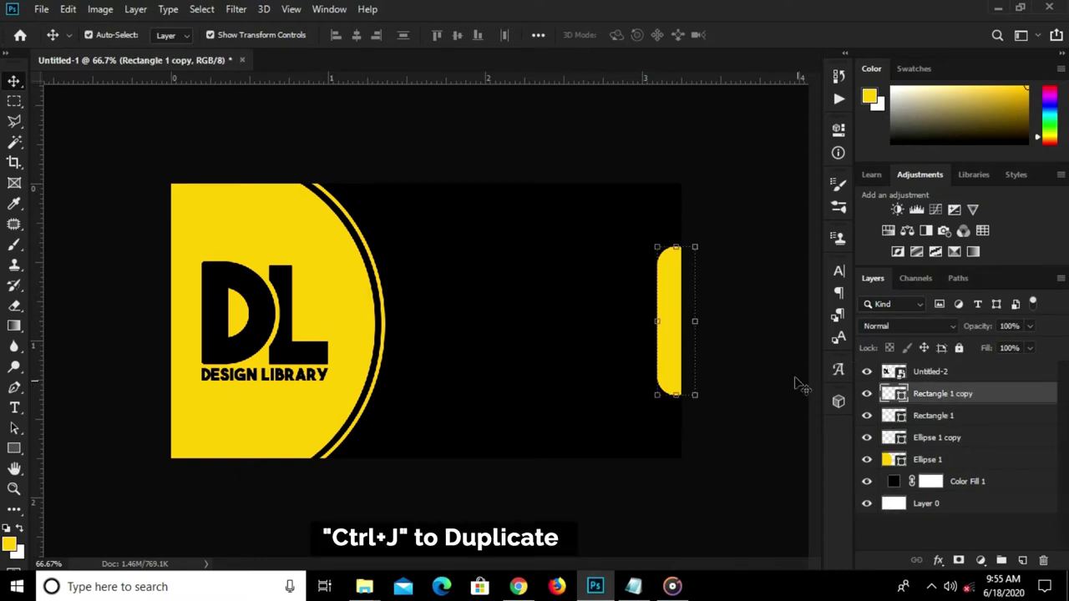
left_click_drag(675, 320, 414, 324)
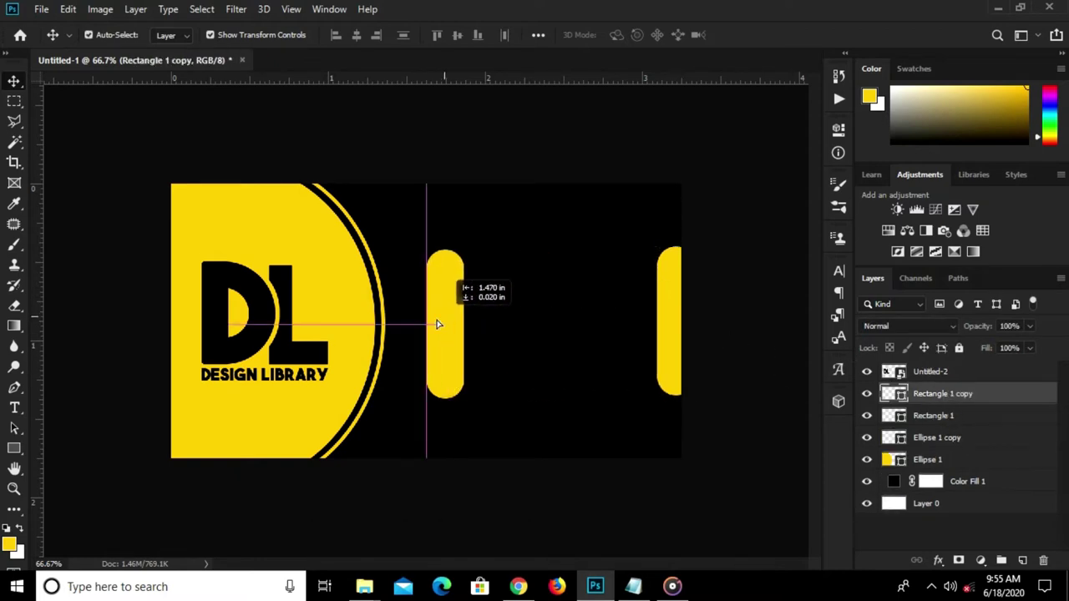
left_click_drag(415, 325, 421, 321)
key("ctrl+t")
left_click_drag(447, 249, 433, 284)
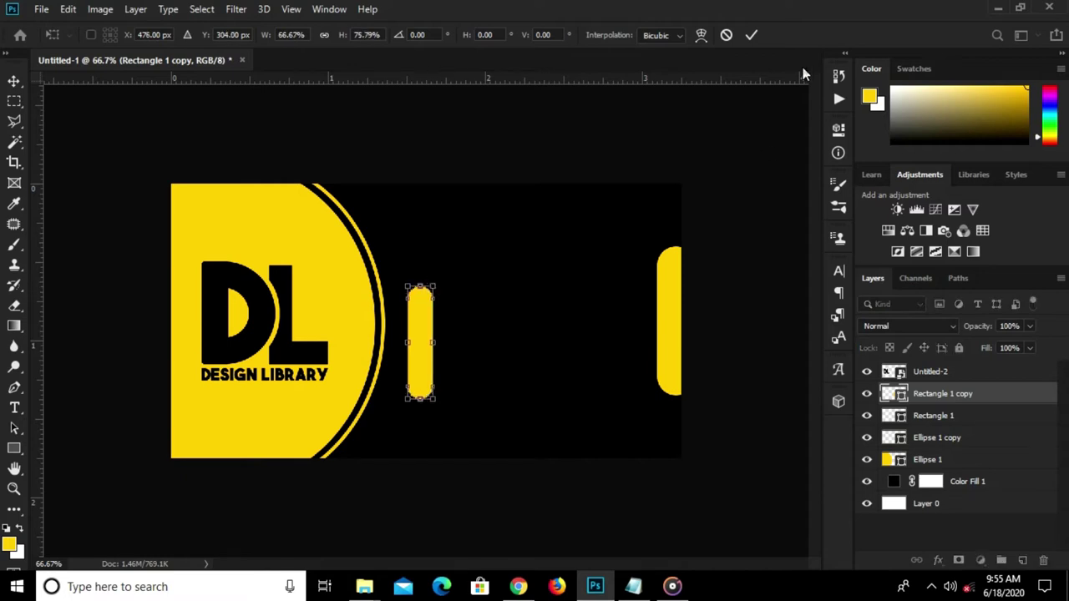
left_click_drag(435, 288, 434, 296)
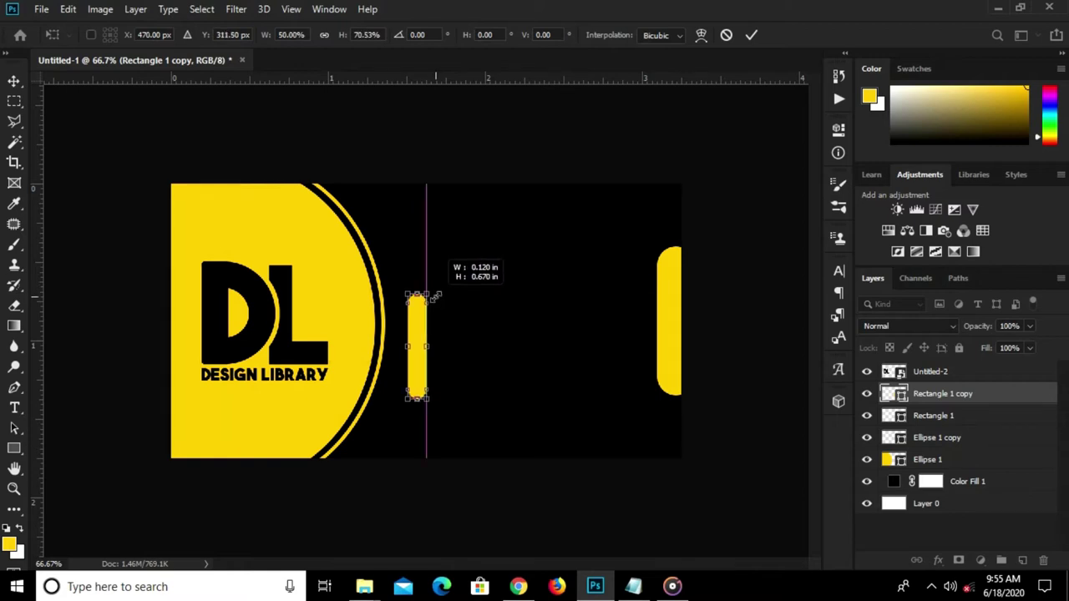
left_click(758, 39)
Centre the slim bar copy horizontally and vertically on the card.
left_click(721, 172)
left_click(427, 364)
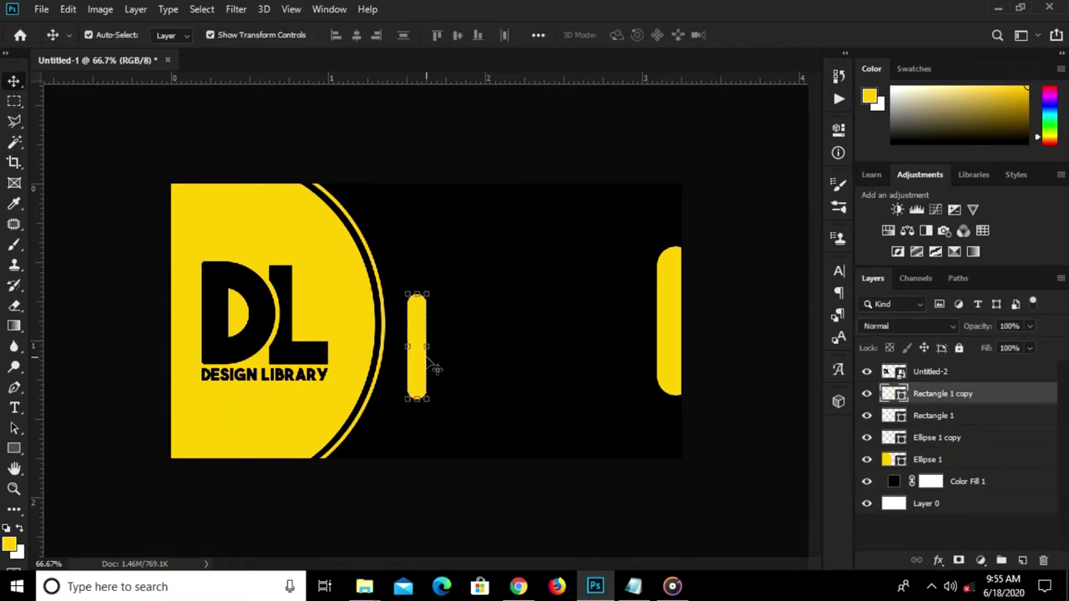
left_click(430, 363)
key("ctrl+a")
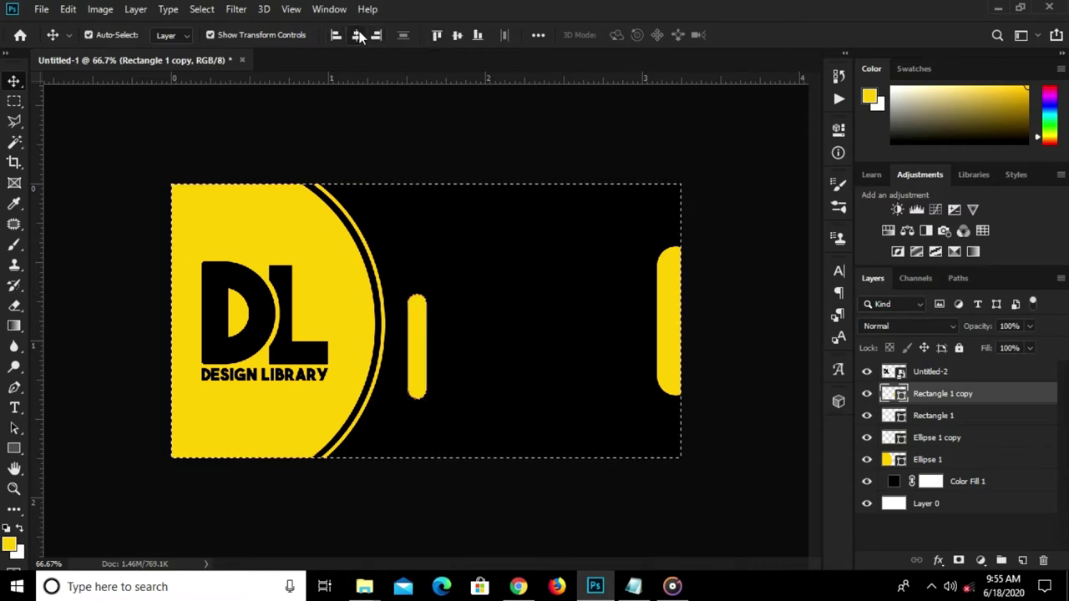
left_click(357, 35)
left_click(457, 36)
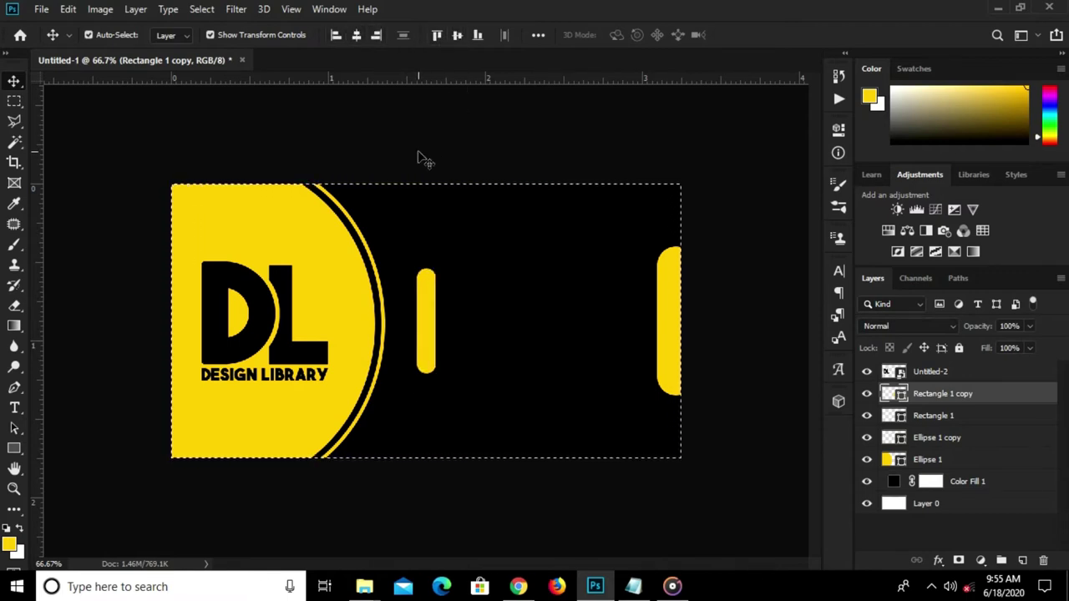
key("ctrl+d")
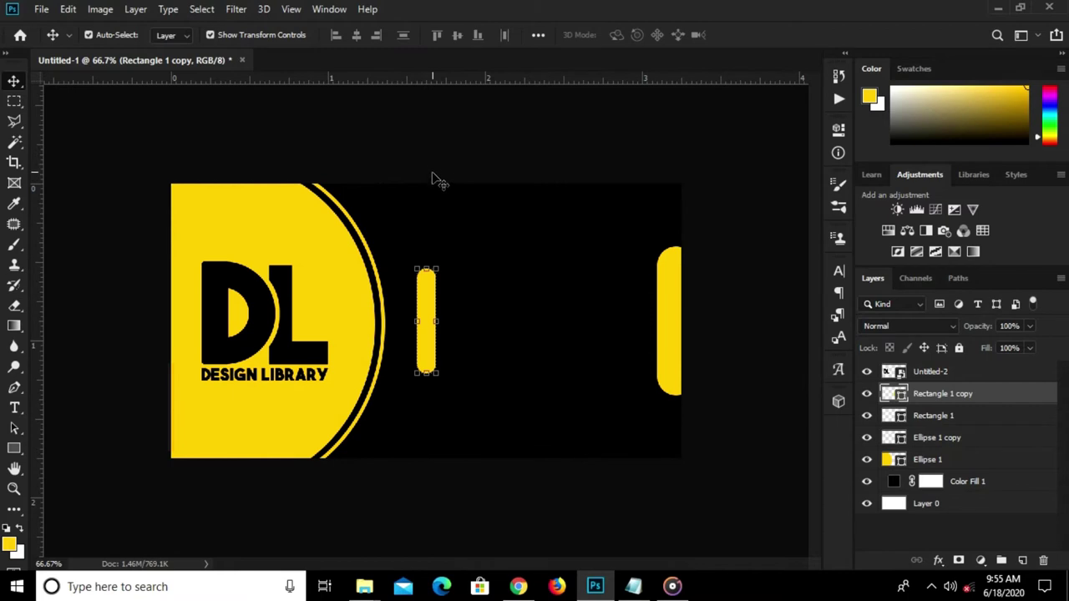
left_click(447, 142)
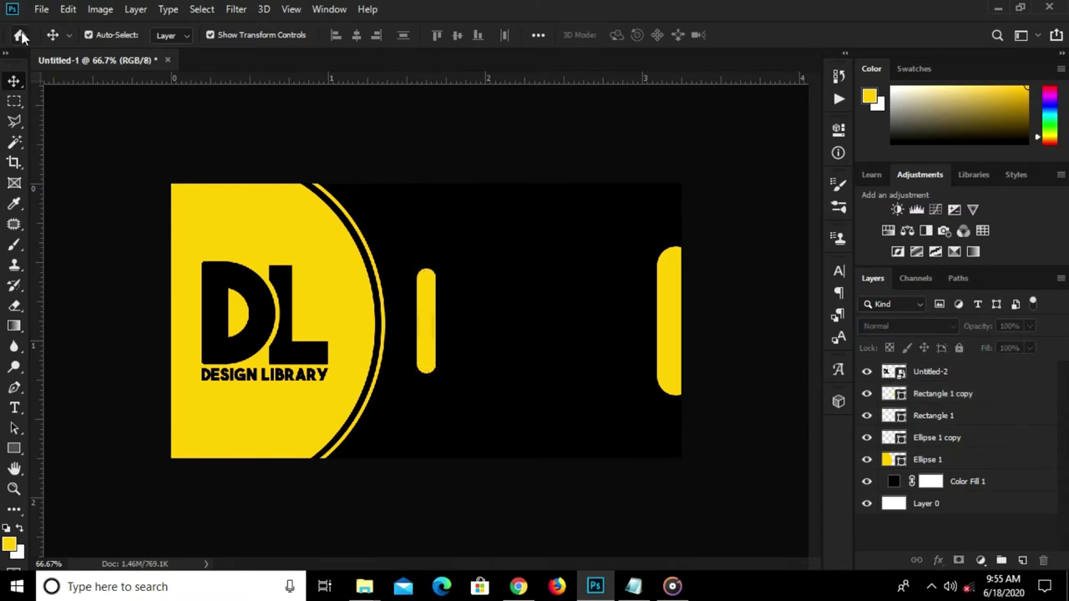
left_click(41, 10)
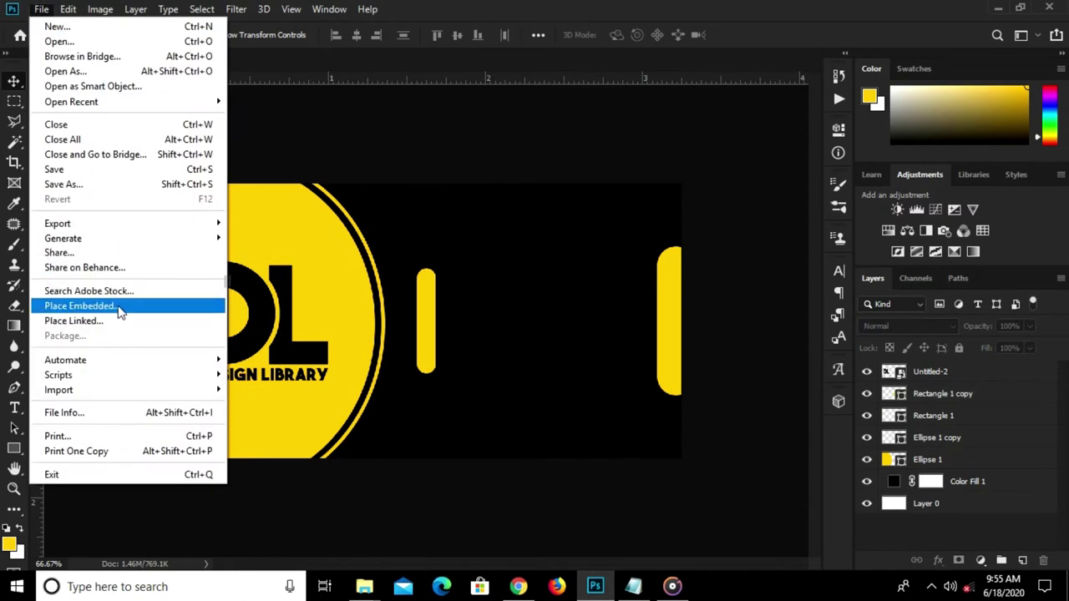
Embed the map-pin icon, shrink it and set it near the top of the slim centre bar.
left_click(118, 306)
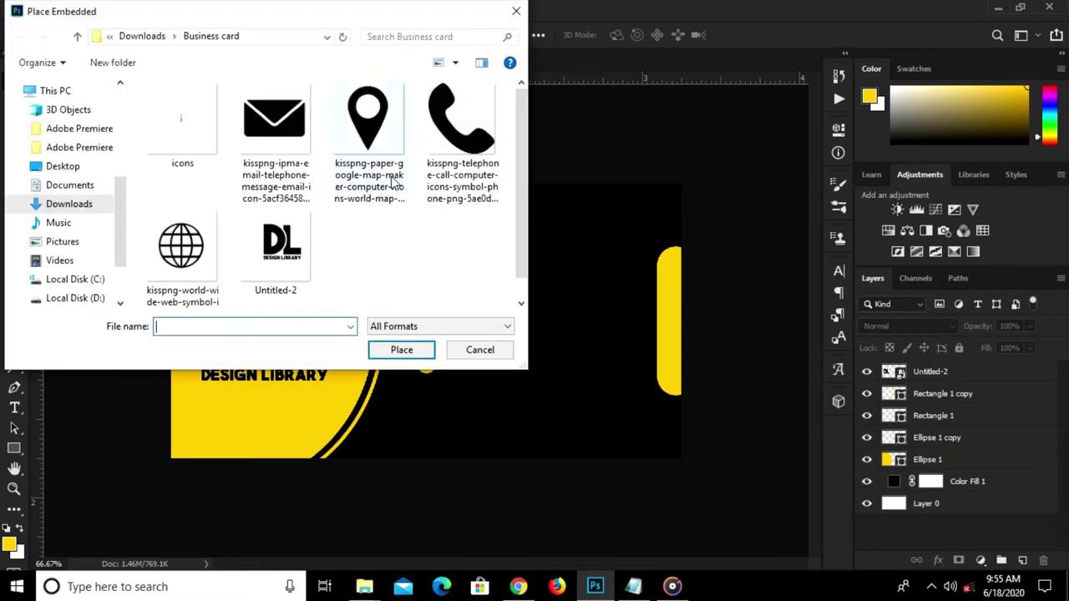
left_click(355, 117)
left_click(421, 353)
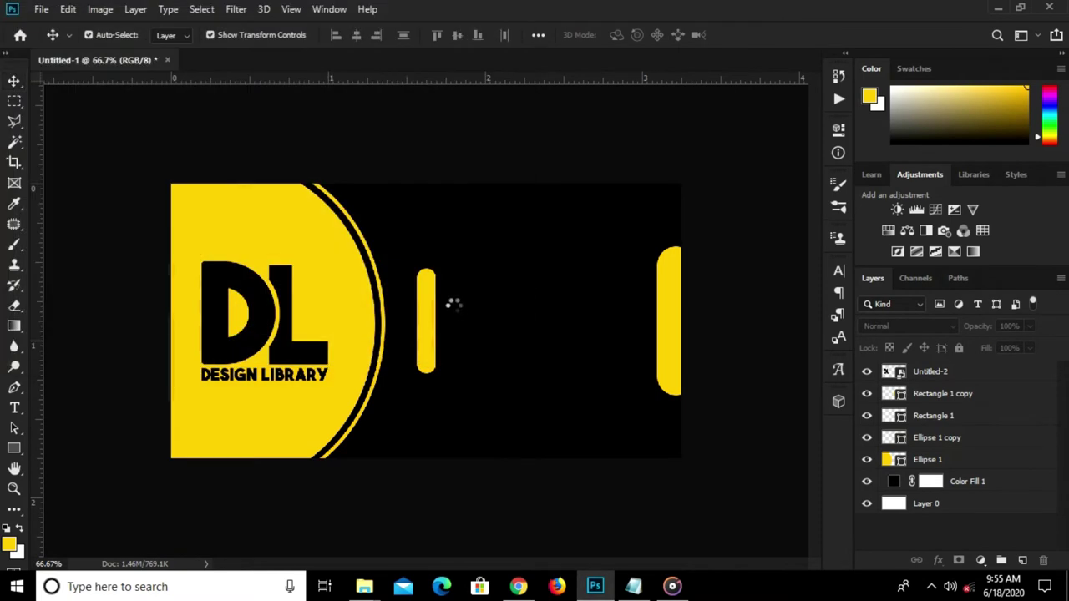
key("ctrl+0")
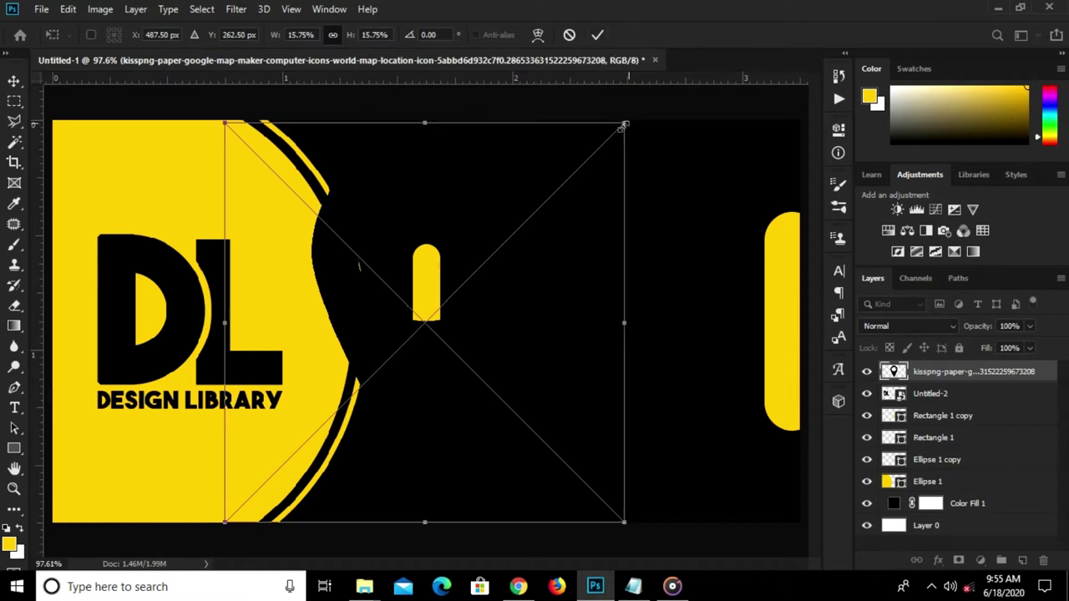
left_click_drag(629, 123, 298, 429)
mouse_move(275, 468)
left_mouse_down()
mouse_move(433, 305)
mouse_move(501, 213)
left_mouse_up()
mouse_move(435, 215)
left_mouse_down()
mouse_move(440, 277)
mouse_move(427, 265)
left_mouse_up()
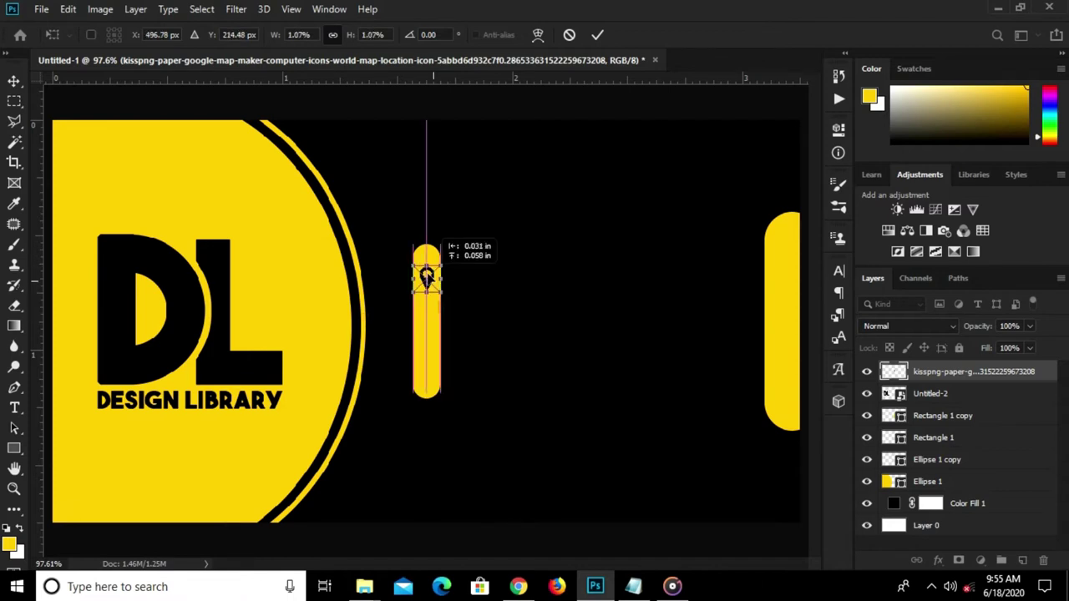
key("Return")
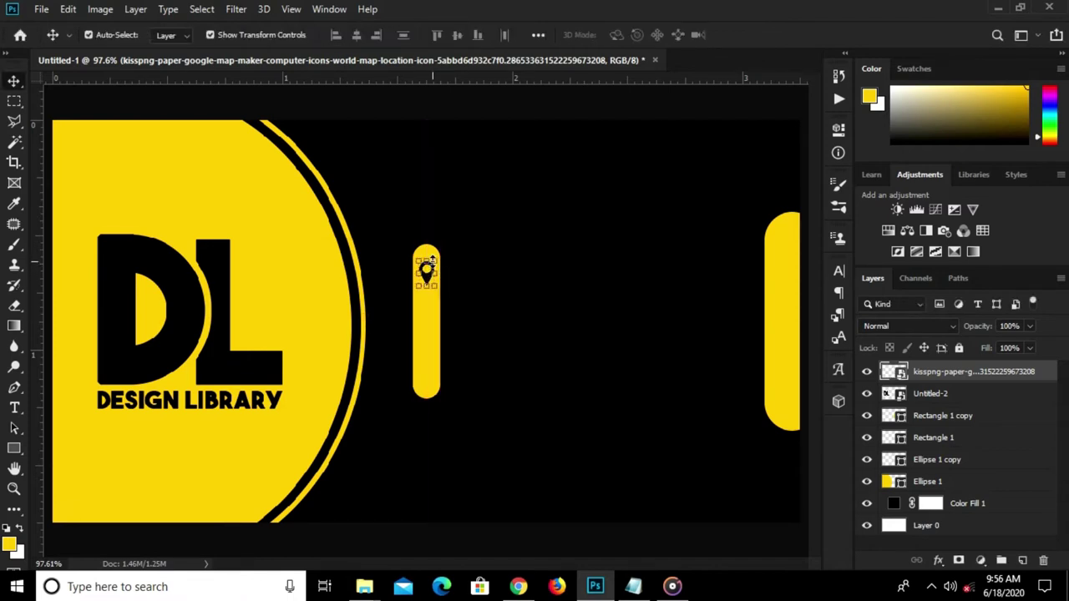
left_click(36, 9)
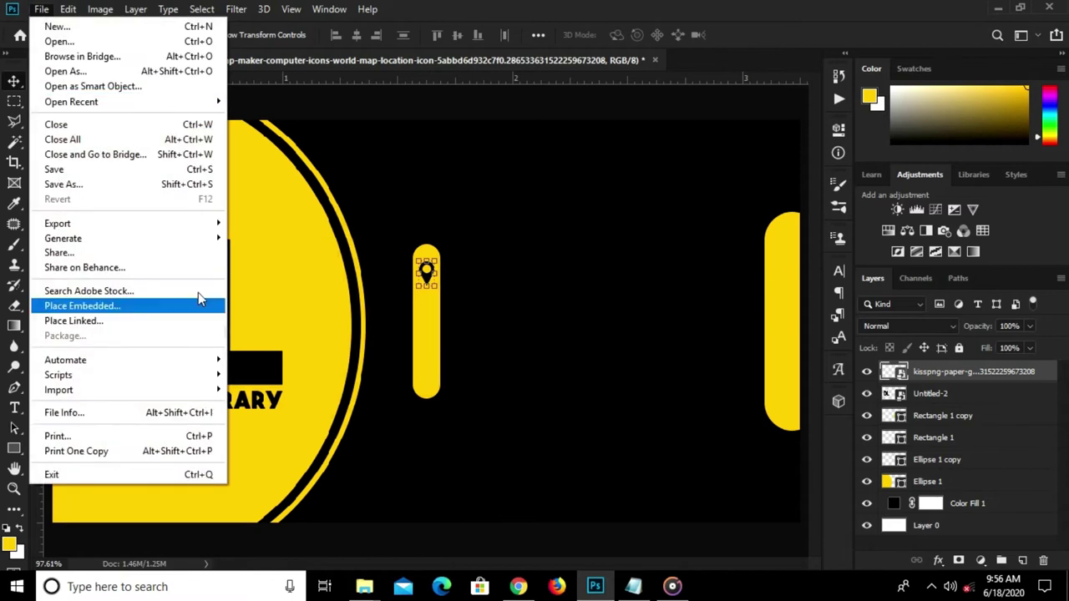
Embed the telephone icon and roughly shrink it onto the slim yellow bar.
left_click(137, 306)
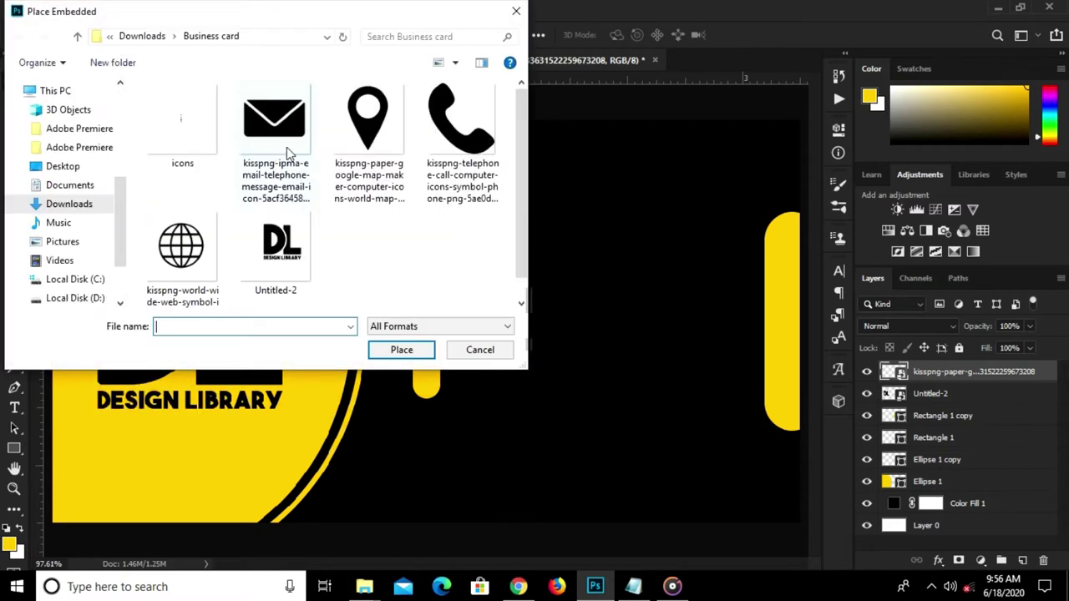
left_click(458, 147)
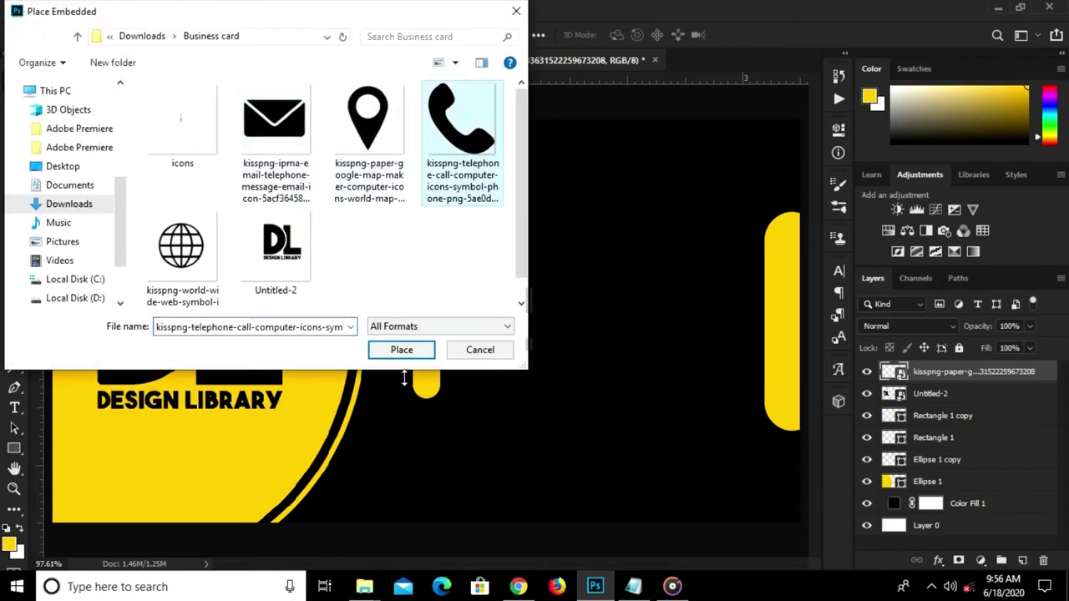
left_click(402, 350)
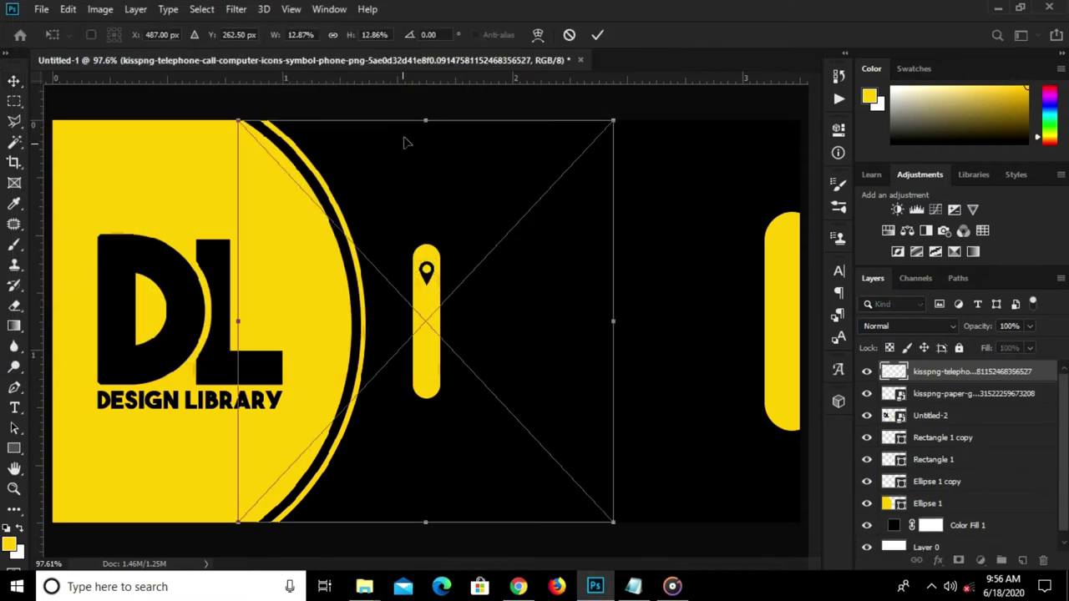
left_click_drag(426, 120, 421, 444)
left_click_drag(417, 481, 426, 320)
Shrink the telephone icon further and fit it just below the map pin.
left_click_drag(426, 255, 426, 306)
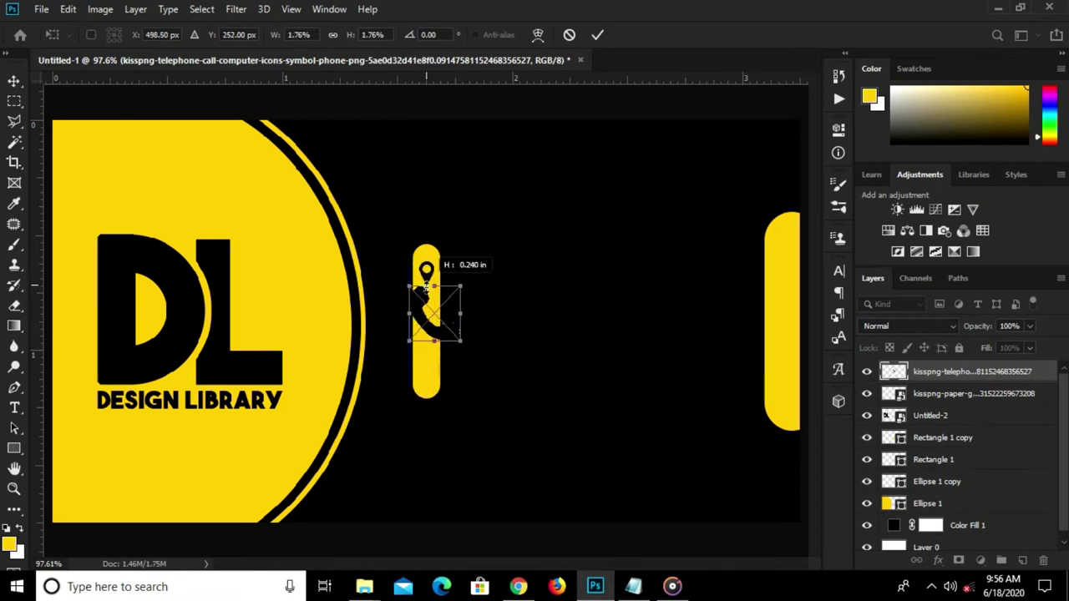
left_click_drag(436, 332, 427, 299)
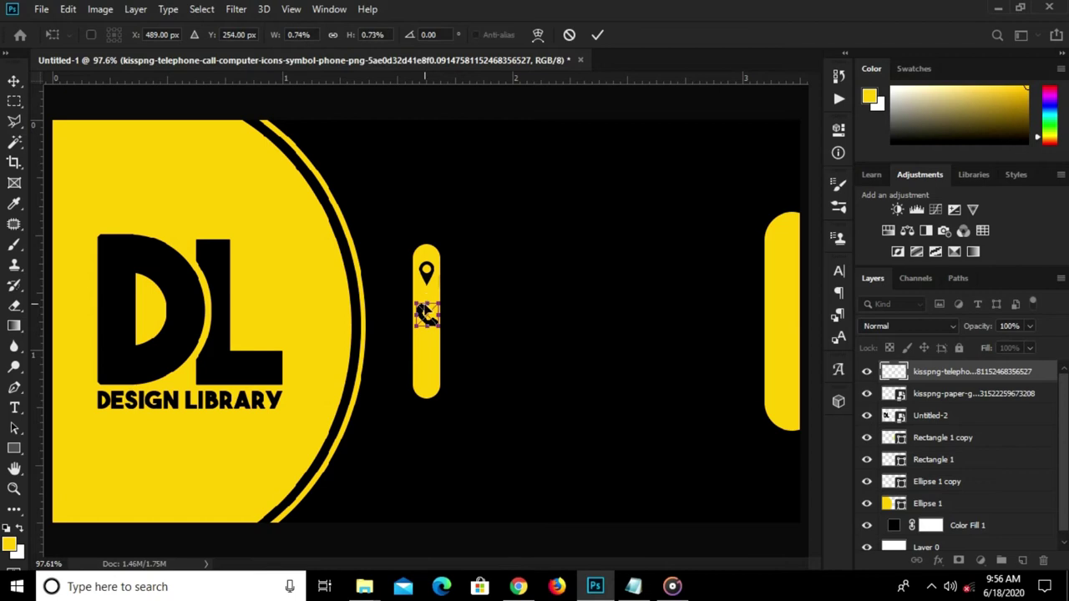
scroll(424, 311, "up", 3)
mouse_move(426, 294)
left_mouse_down()
mouse_move(426, 315)
mouse_move(429, 307)
left_mouse_up()
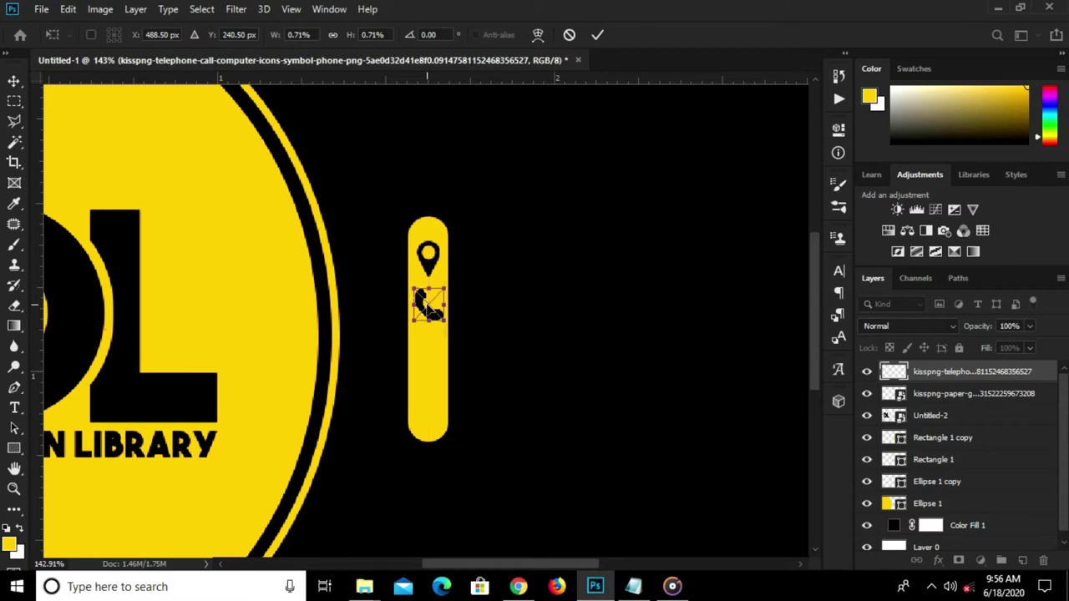
key("Return")
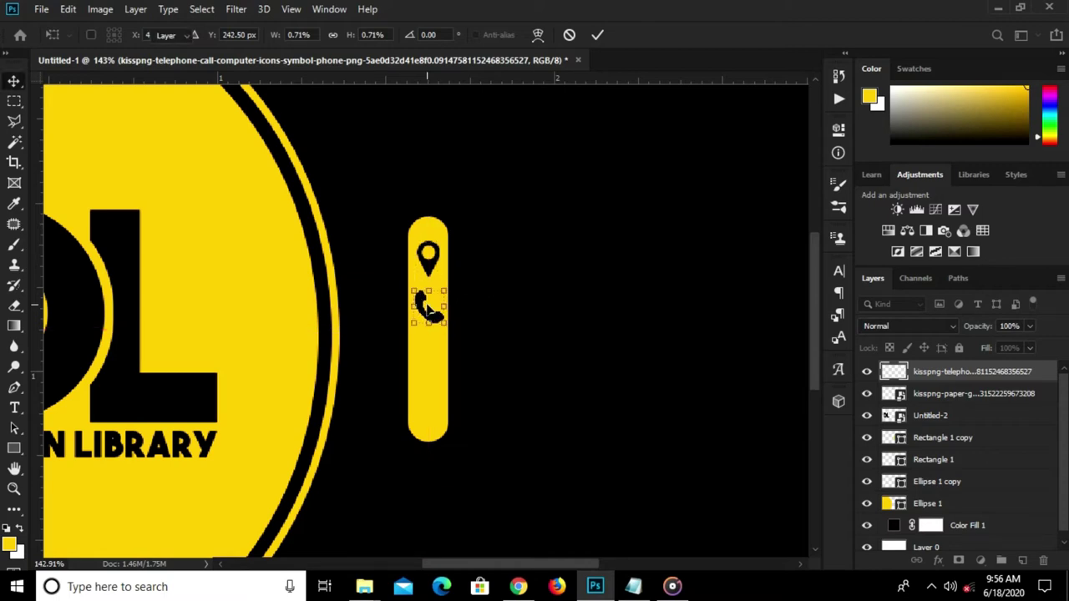
left_click(640, 215)
scroll(612, 218, "down", 1)
scroll(613, 217, "down", 1)
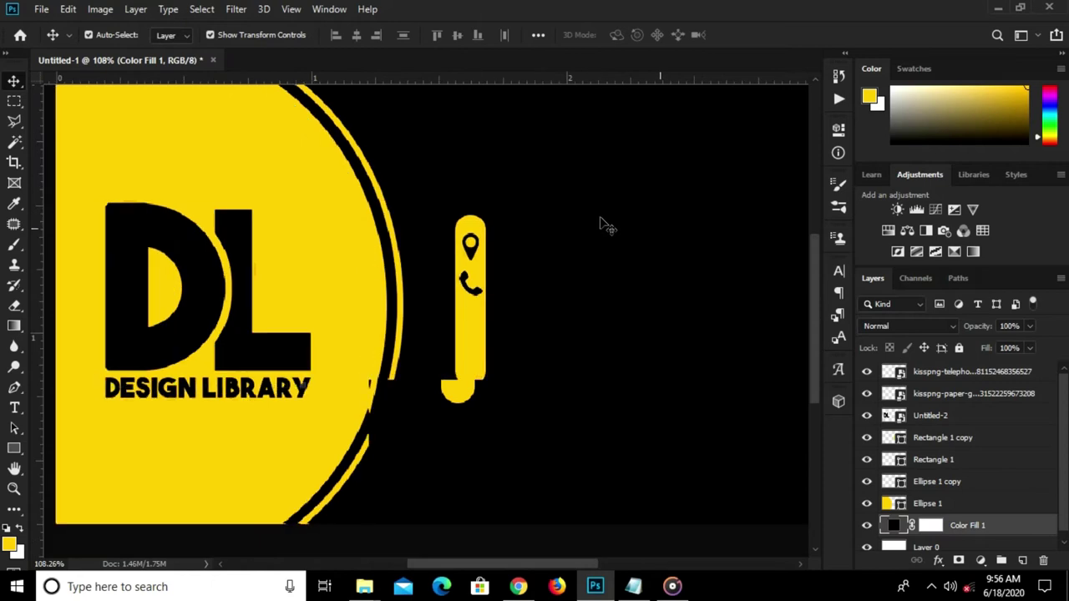
Embed the envelope e-mail icon, shrink it and move it toward the yellow bar.
left_click(41, 8)
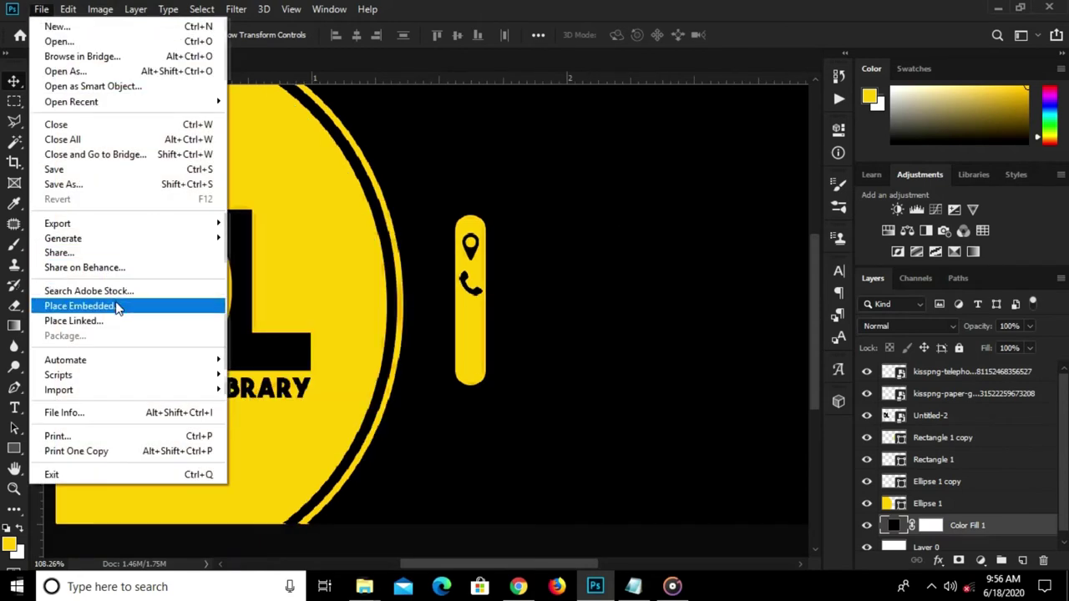
left_click(117, 303)
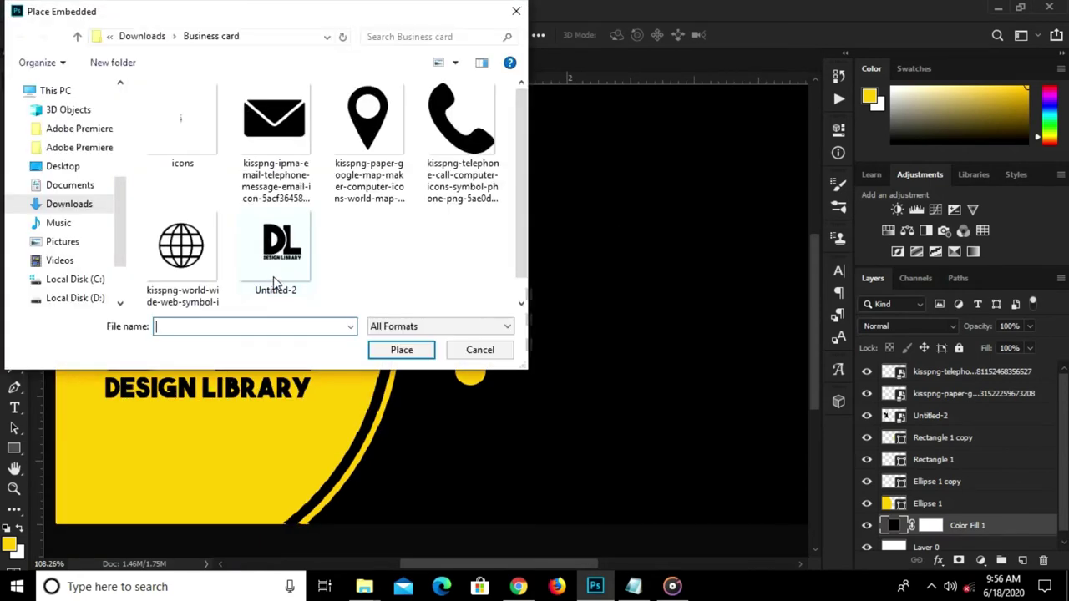
left_click(255, 138)
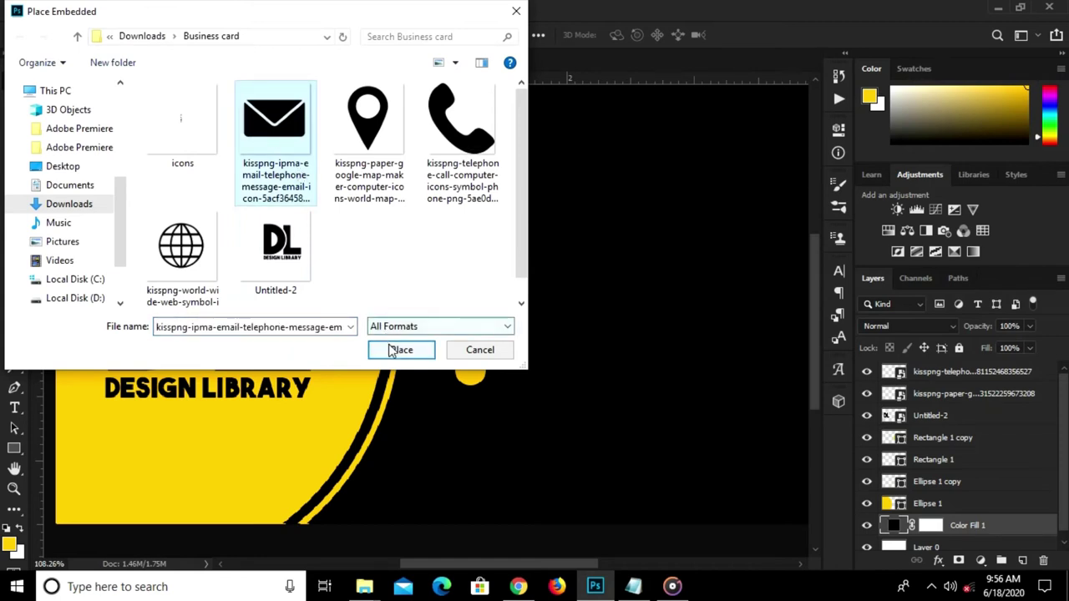
left_click(393, 351)
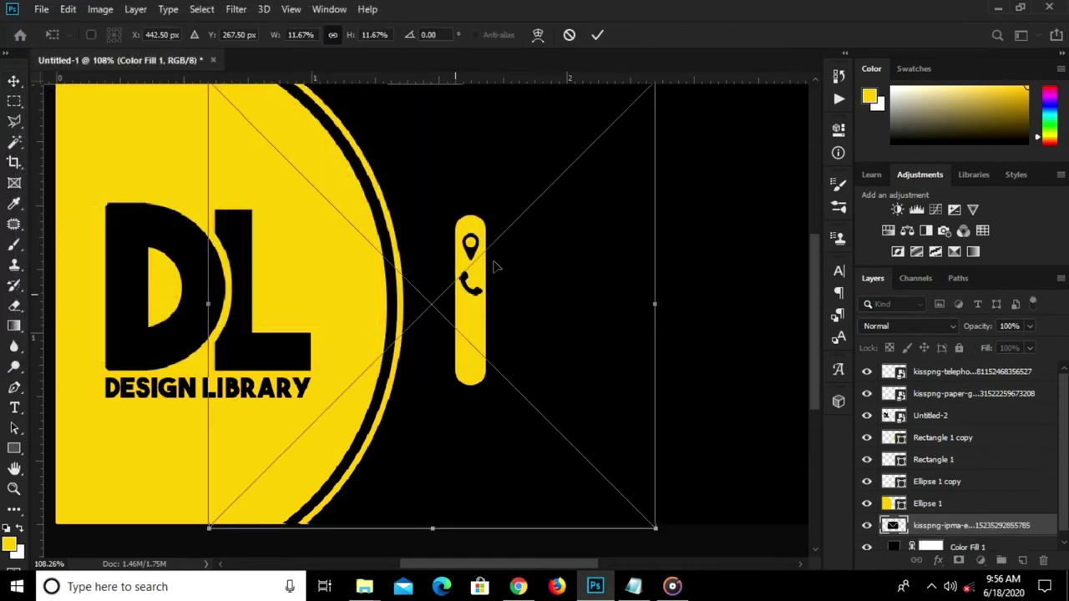
scroll(591, 145, "down", 2)
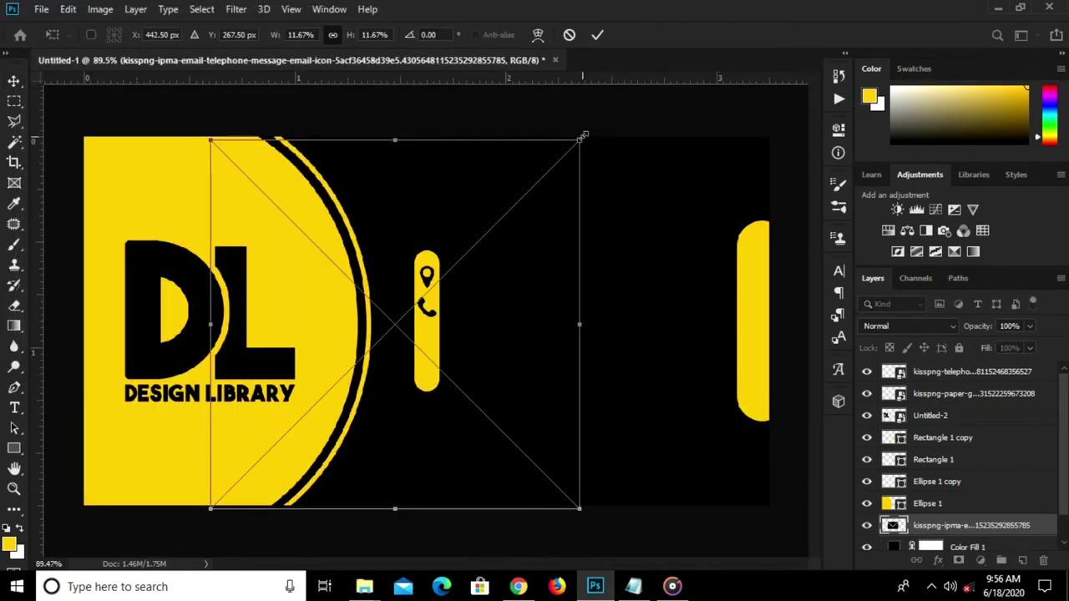
left_click_drag(393, 137, 384, 409)
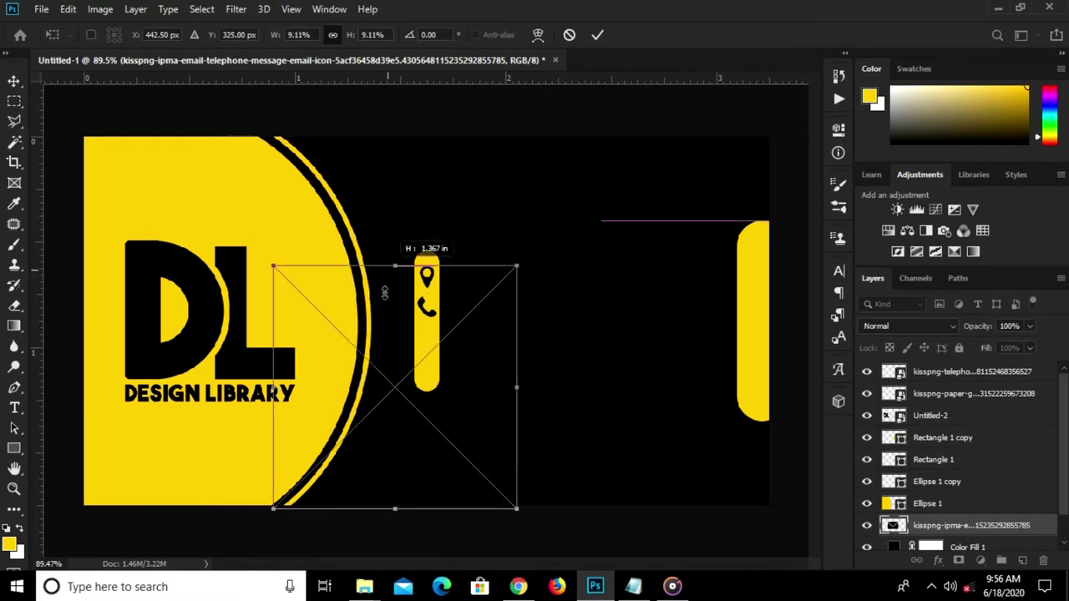
mouse_move(402, 464)
left_mouse_down()
mouse_move(447, 338)
mouse_move(289, 308)
left_mouse_up()
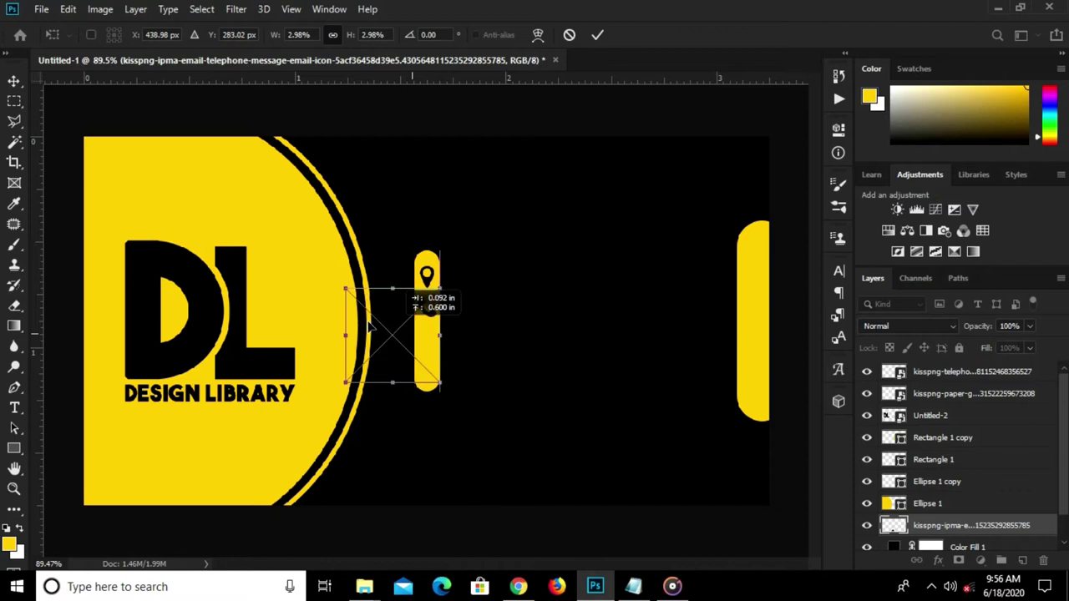
mouse_move(287, 303)
left_mouse_down()
mouse_move(394, 330)
mouse_move(276, 312)
left_mouse_up()
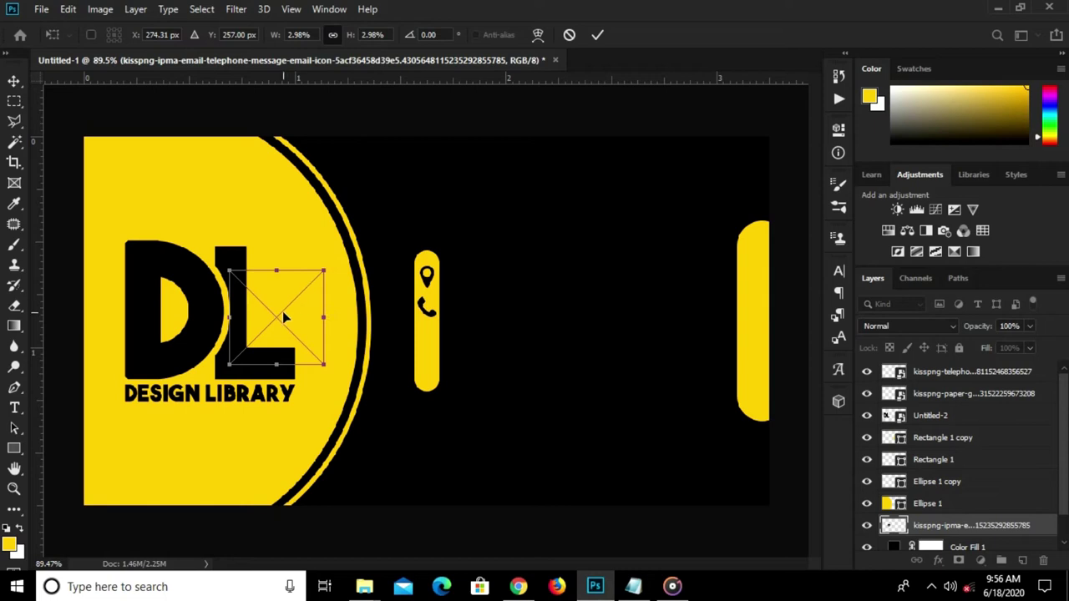
left_click(598, 35)
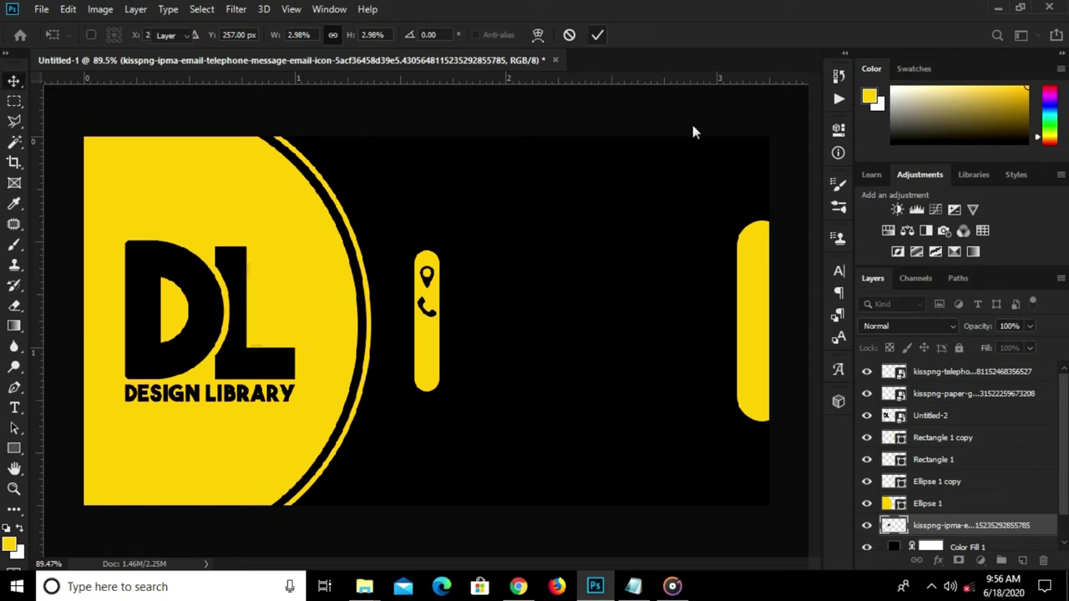
Raise the envelope layer to the top and shrink it to about 0.83% below the telephone.
left_click_drag(946, 528, 941, 351)
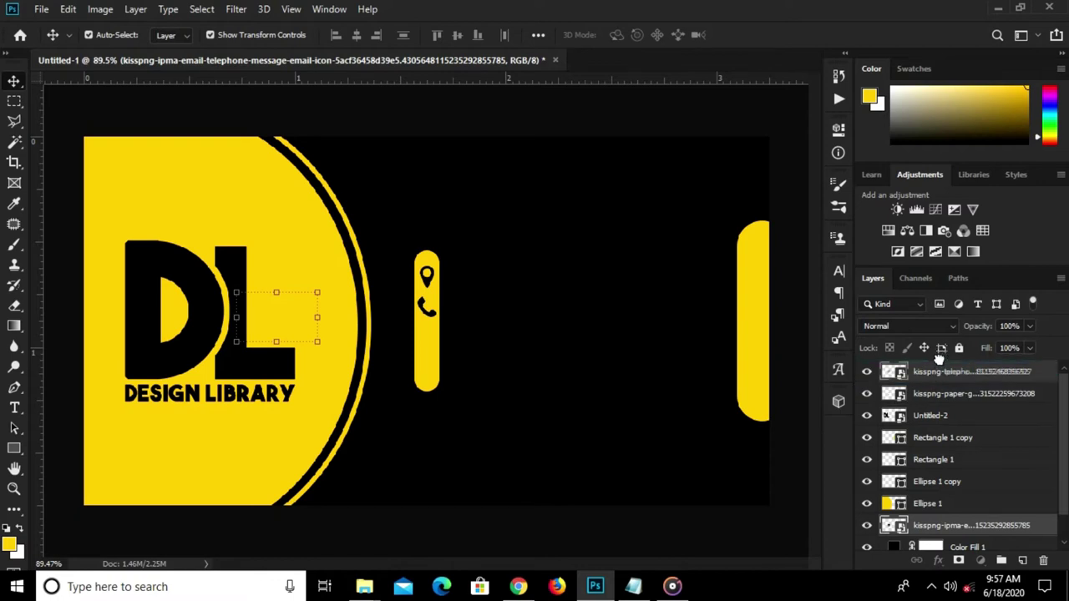
left_click_drag(940, 351, 925, 377)
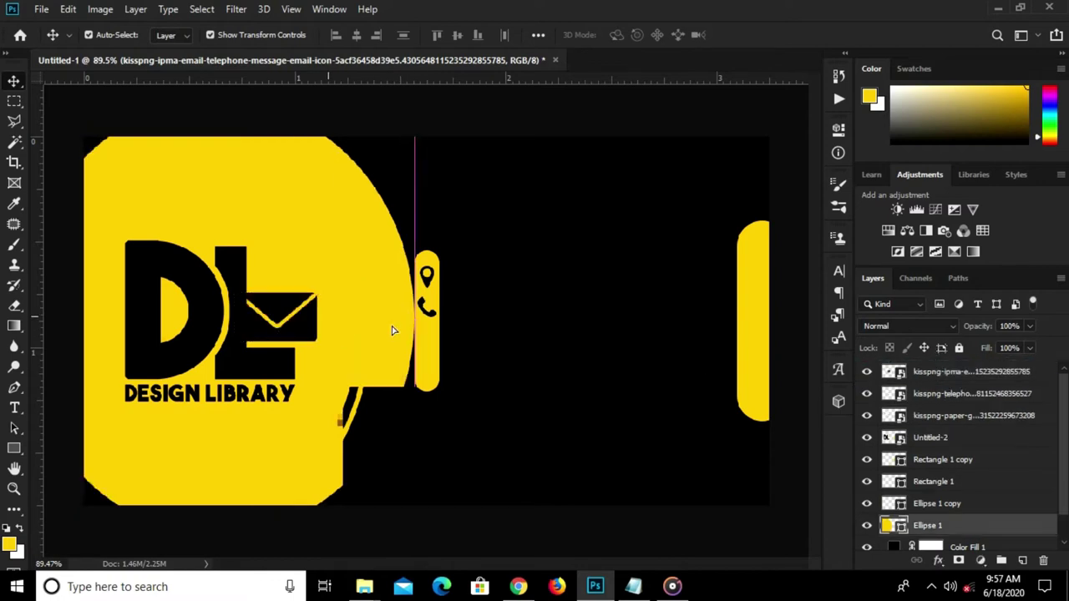
left_click_drag(272, 328, 403, 331)
key("ctrl+z")
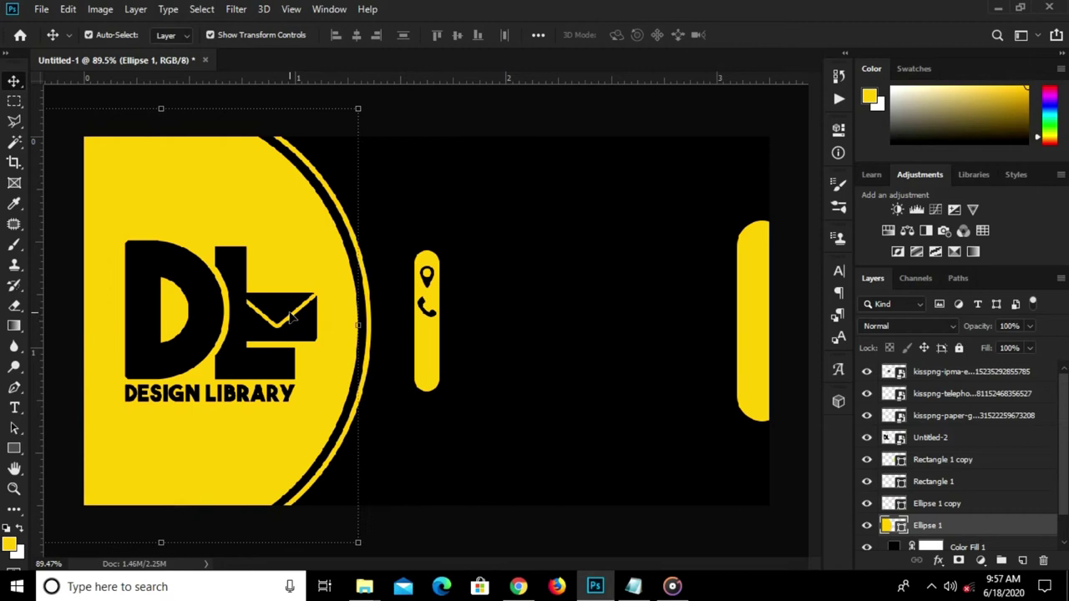
left_click(291, 316)
key("ctrl+t")
left_click_drag(282, 312, 433, 322)
scroll(433, 322, "up", 2)
mouse_move(426, 258)
left_mouse_down()
mouse_move(426, 361)
mouse_move(427, 349)
left_mouse_up()
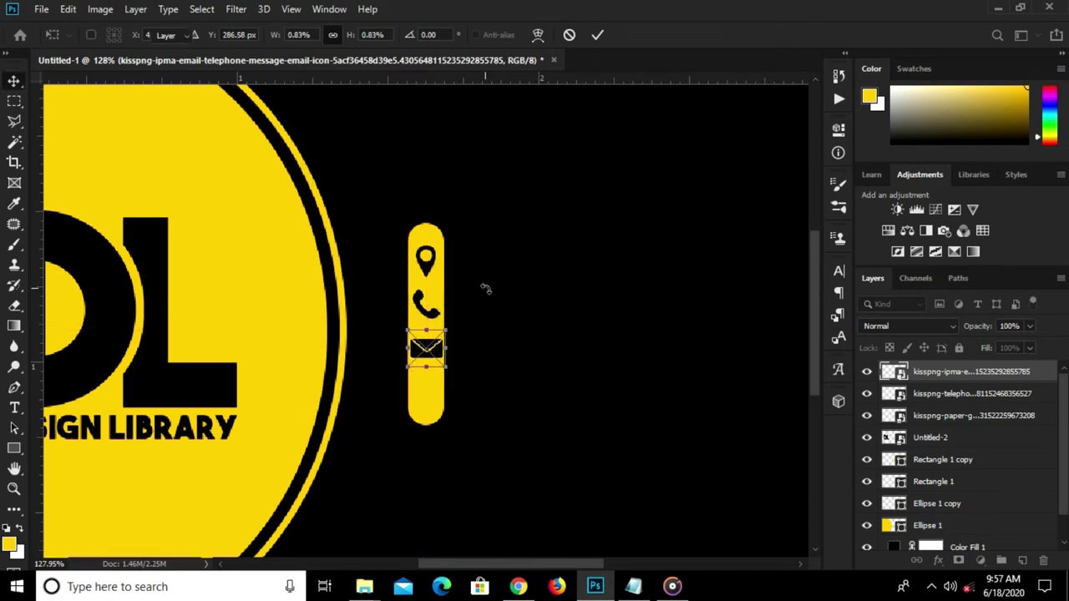
key("Return")
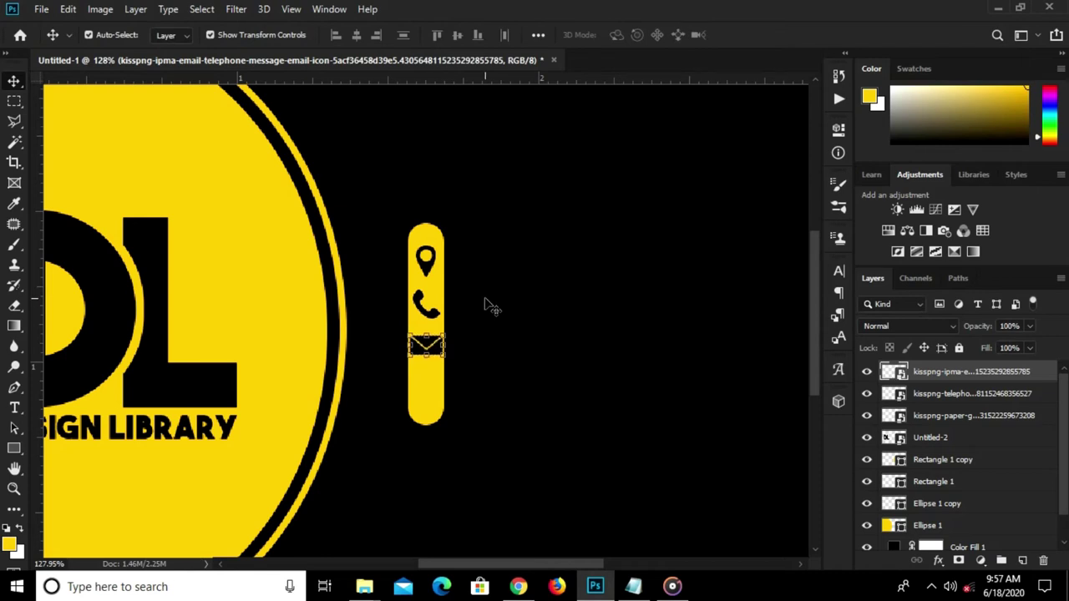
Place the globe icon image into the card and shrink it to fit the pill.
left_click(41, 9)
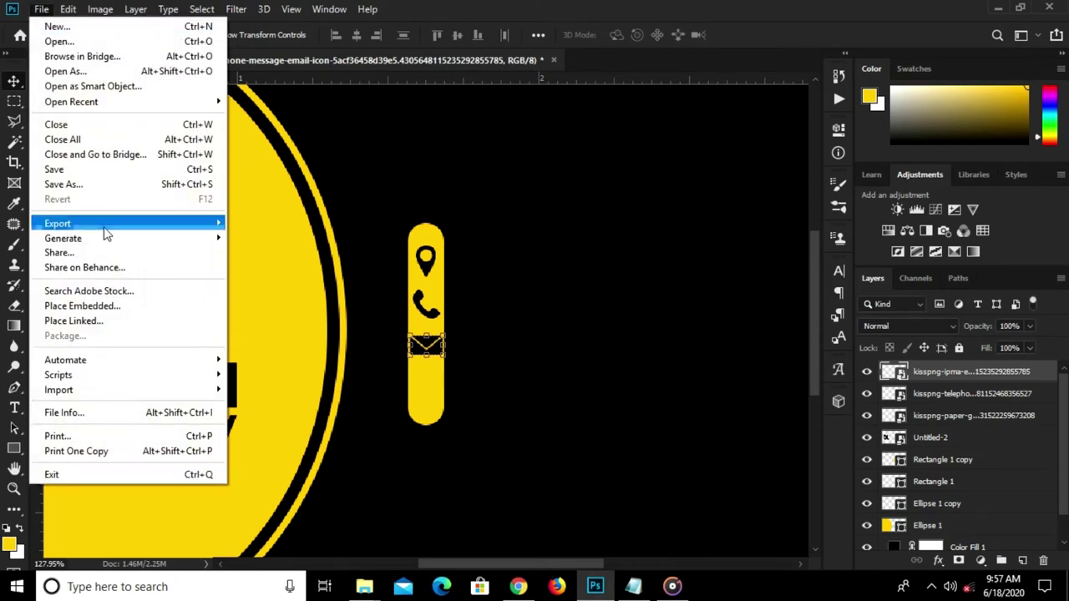
left_click(117, 306)
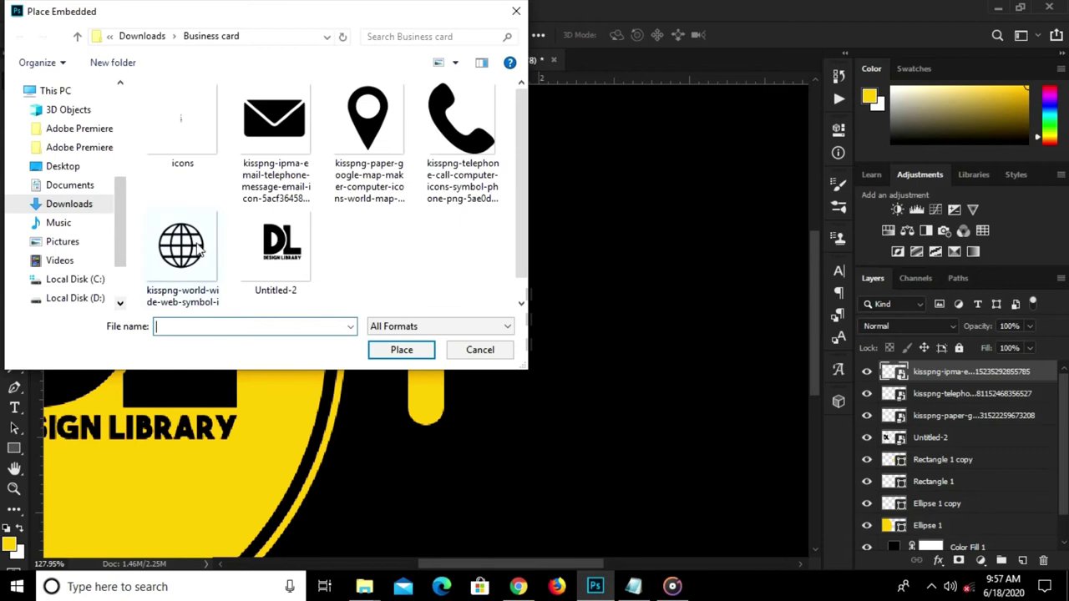
left_click(401, 349)
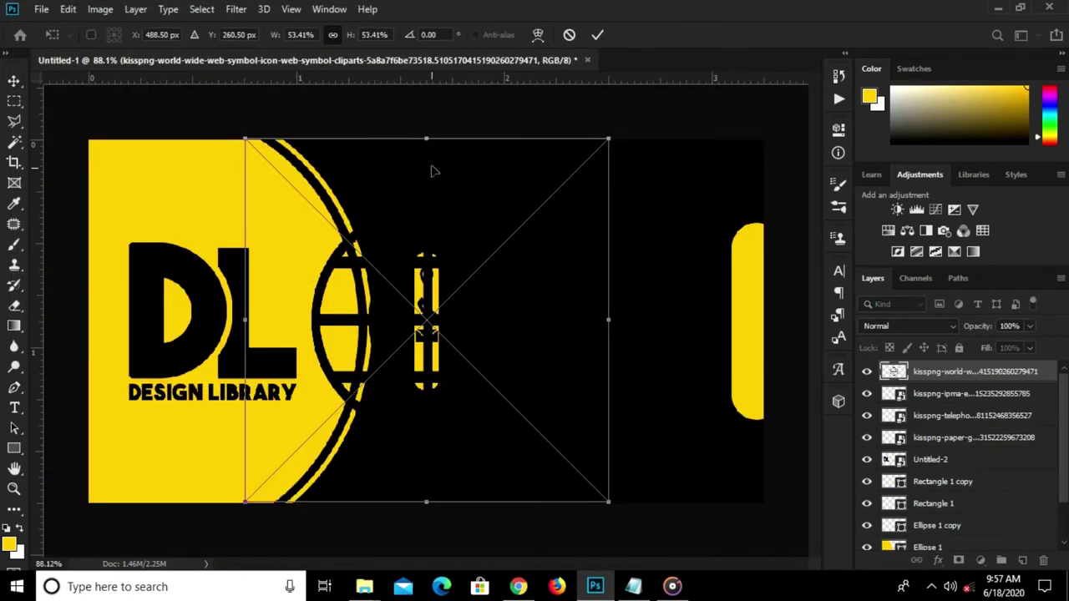
mouse_move(431, 138)
left_mouse_down()
mouse_move(427, 434)
mouse_move(430, 362)
left_mouse_up()
scroll(429, 361, "up", 2)
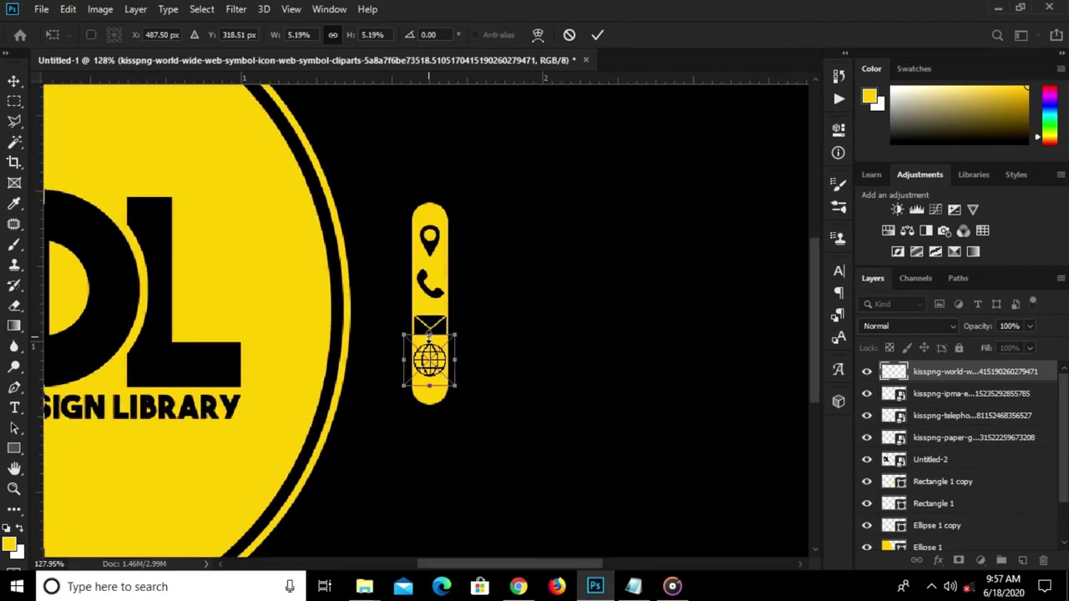
left_click_drag(429, 338, 431, 344)
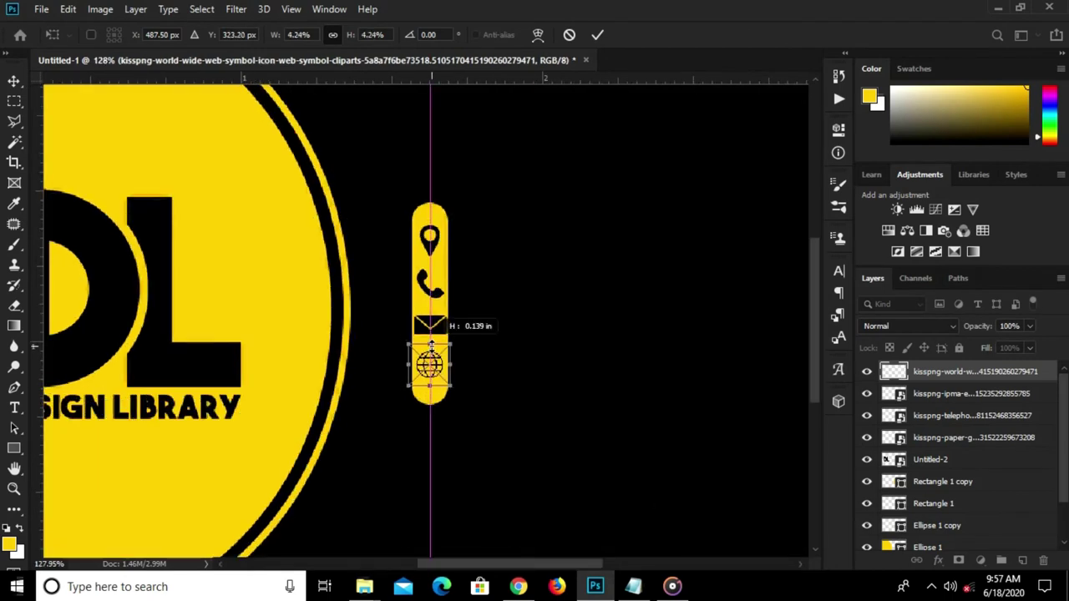
key("Return")
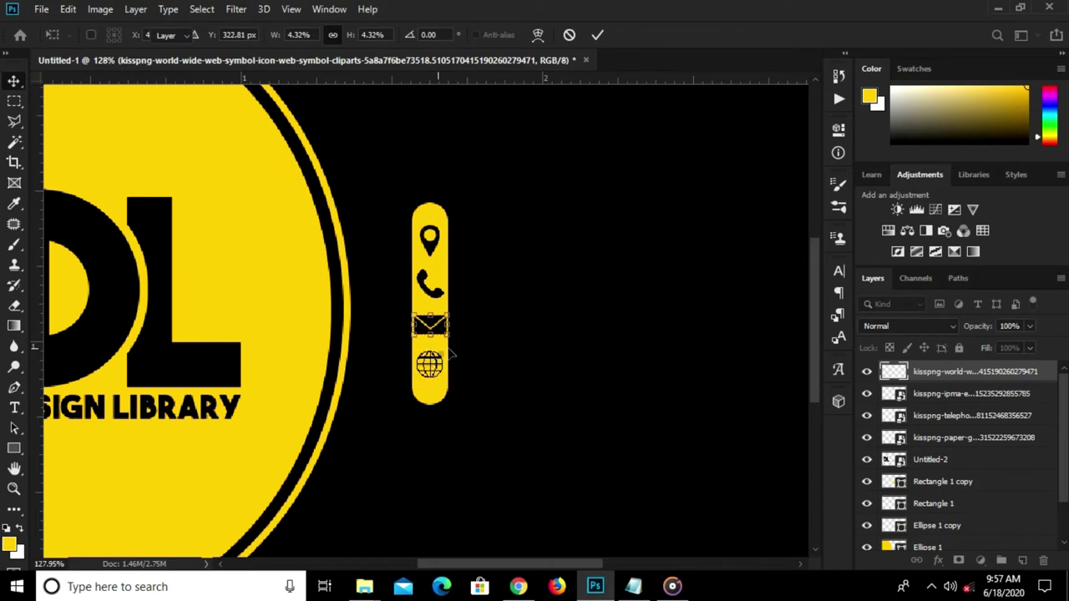
Nudge the placed globe icon down inside the yellow pill.
left_click(525, 331)
left_click(438, 373)
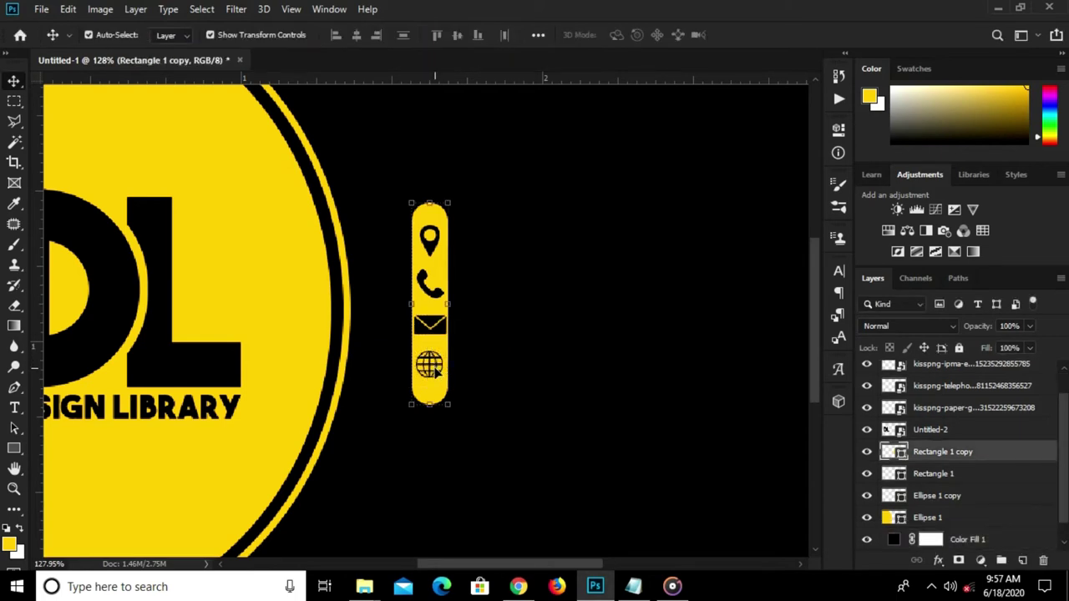
left_click(438, 378)
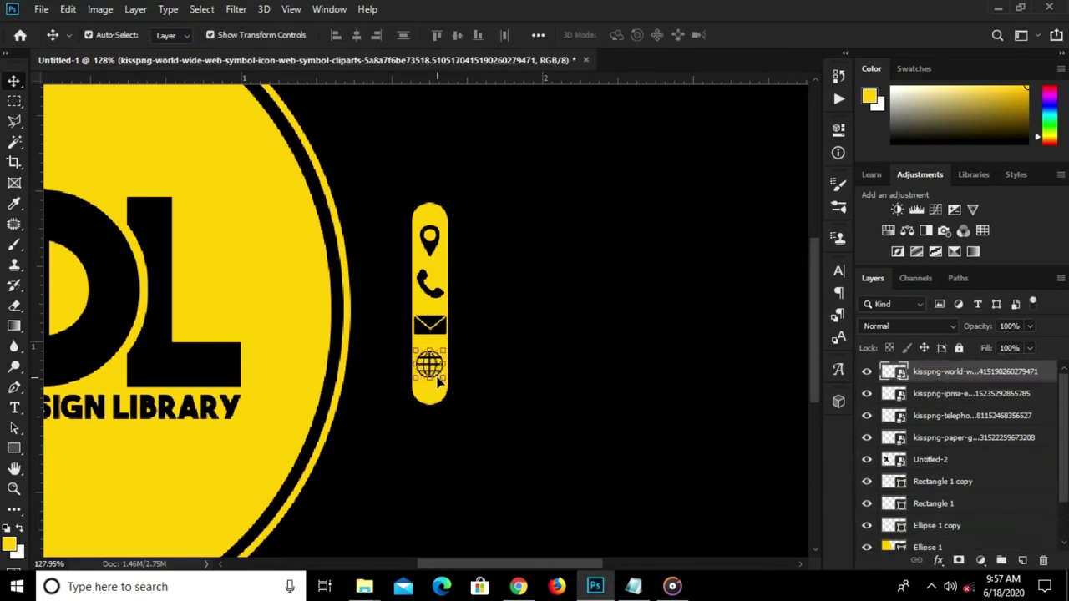
key("Down")
key("Down")
key("Down")
Trim the envelope icon slightly, to 0.74%, and fit the card on screen.
left_click(435, 335)
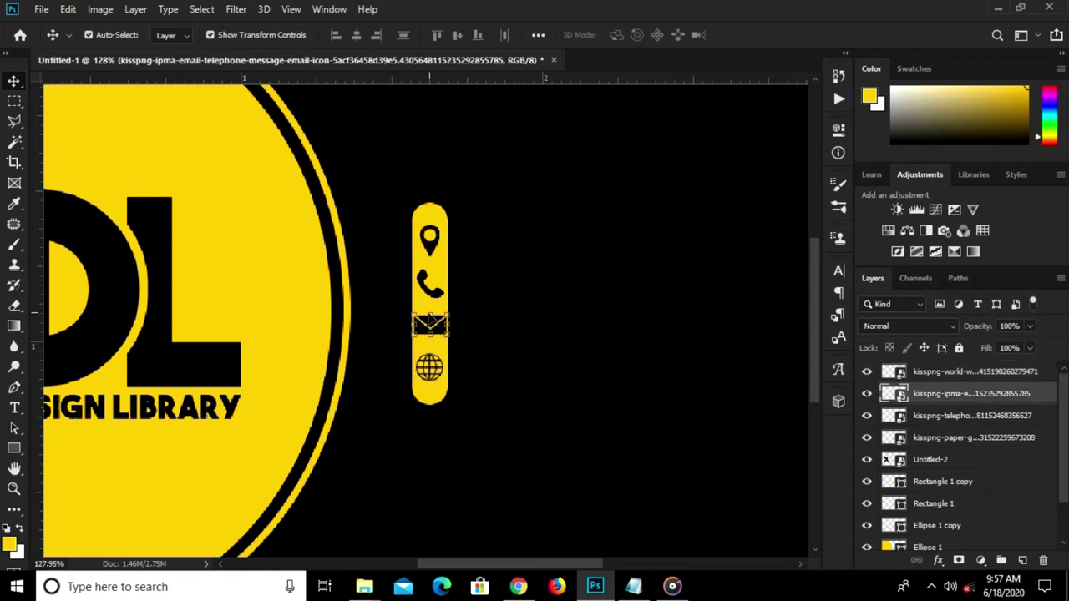
key("ctrl+t")
scroll(430, 307, "up", 2)
scroll(429, 307, "up", 1)
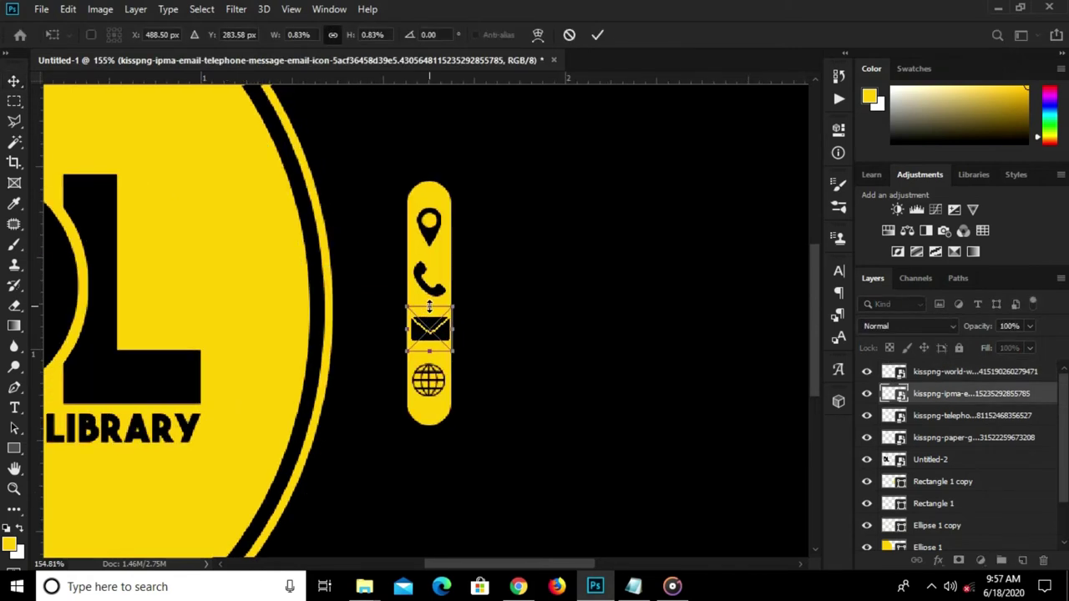
left_click_drag(429, 307, 431, 312)
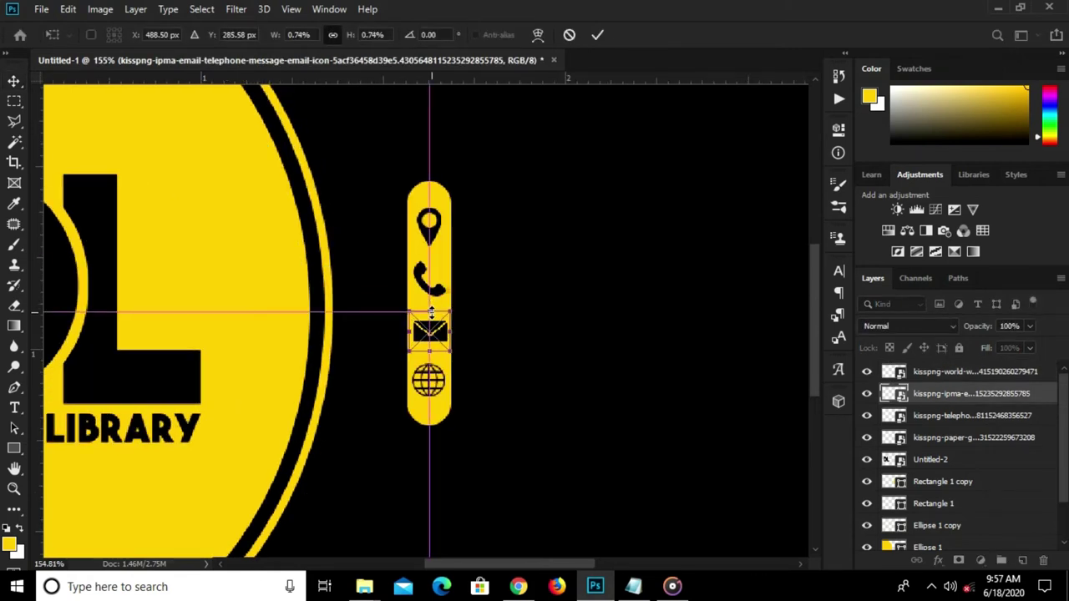
key("Return")
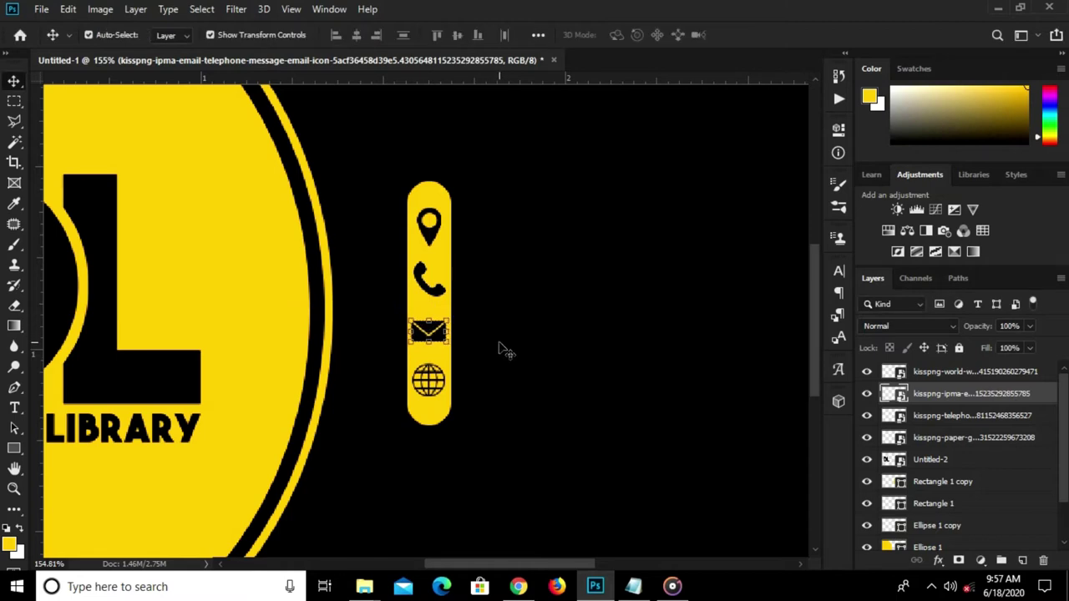
left_click(505, 351)
key("ctrl+0")
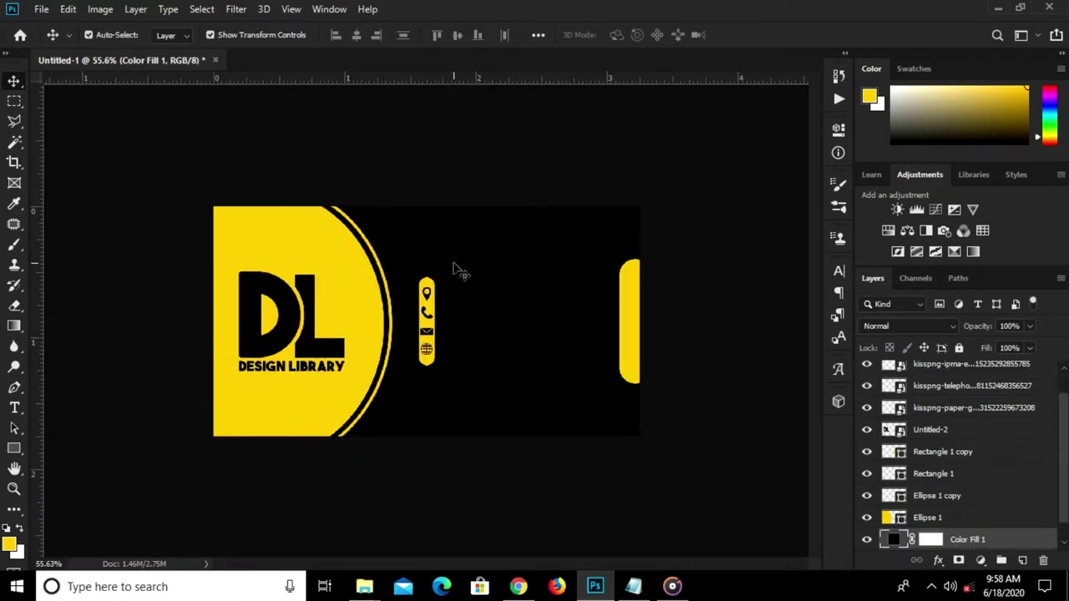
Add four horizontal guides through the location, phone, envelope and globe icons.
key("ctrl+plus")
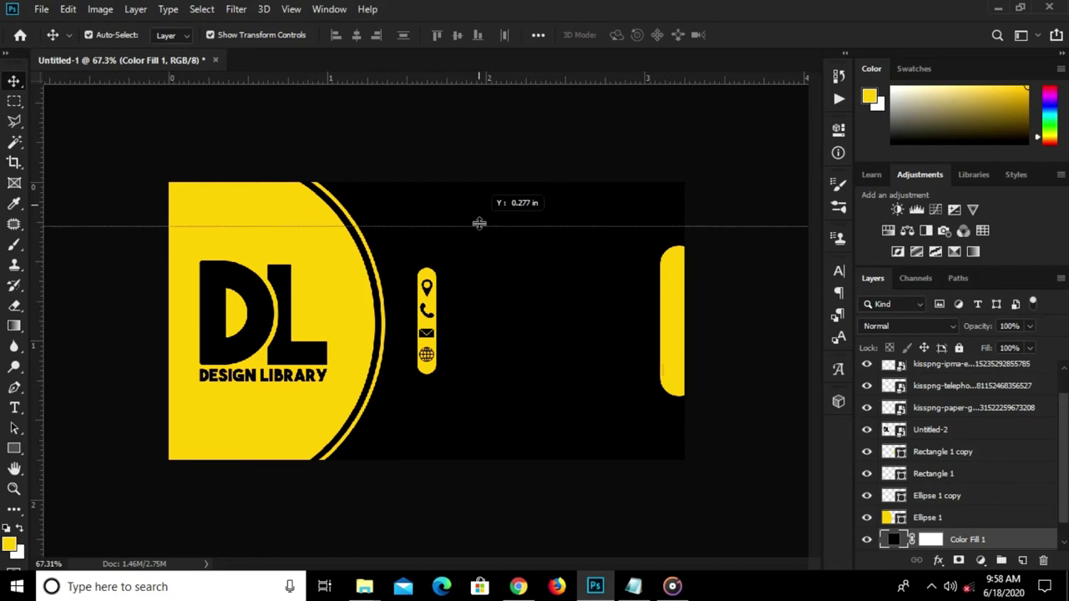
mouse_move(482, 87)
left_mouse_down()
mouse_move(489, 294)
mouse_move(466, 151)
mouse_move(464, 322)
left_mouse_up()
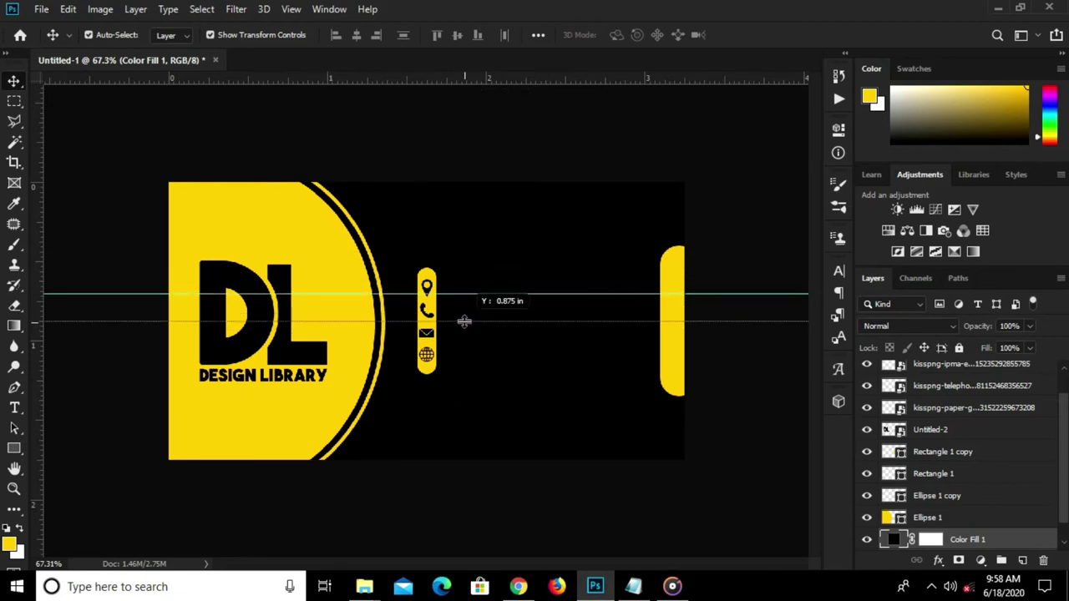
left_click_drag(464, 322, 455, 315)
scroll(461, 322, "up", 3)
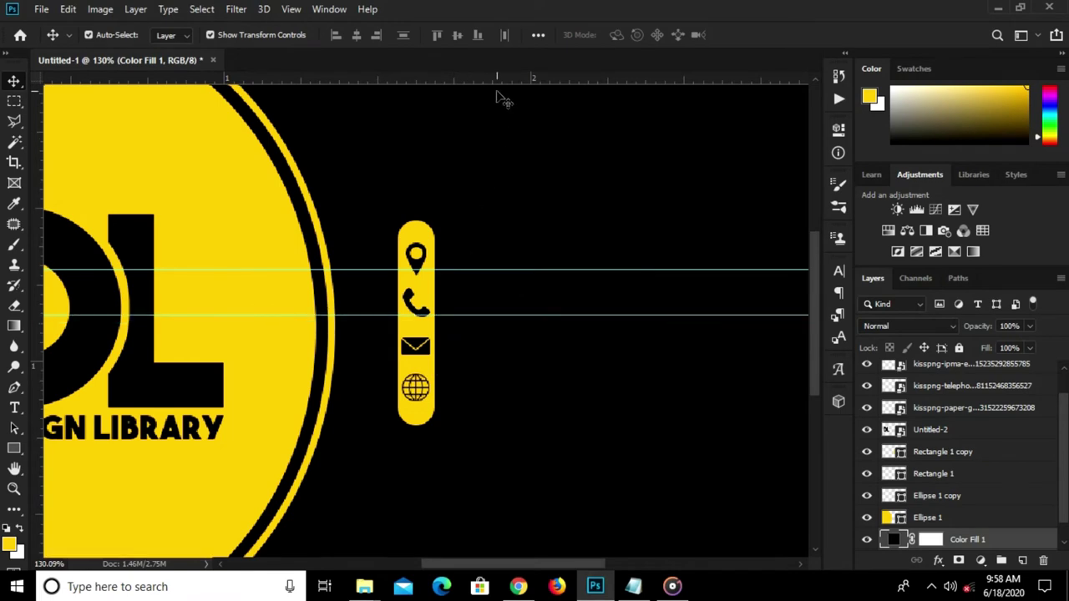
left_click_drag(501, 83, 500, 354)
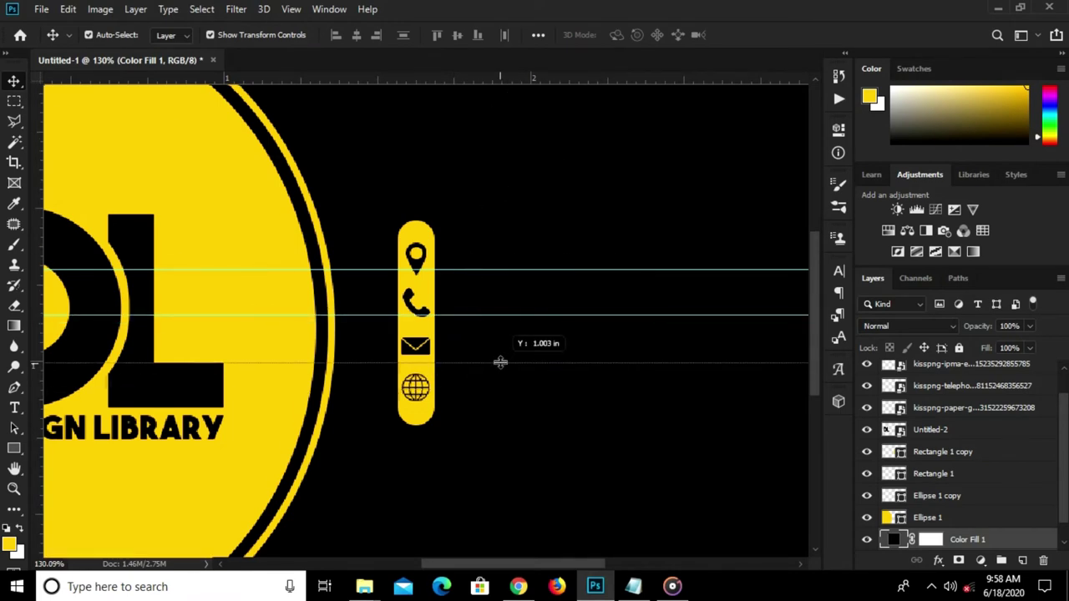
left_click_drag(500, 354, 501, 354)
left_click_drag(484, 81, 493, 399)
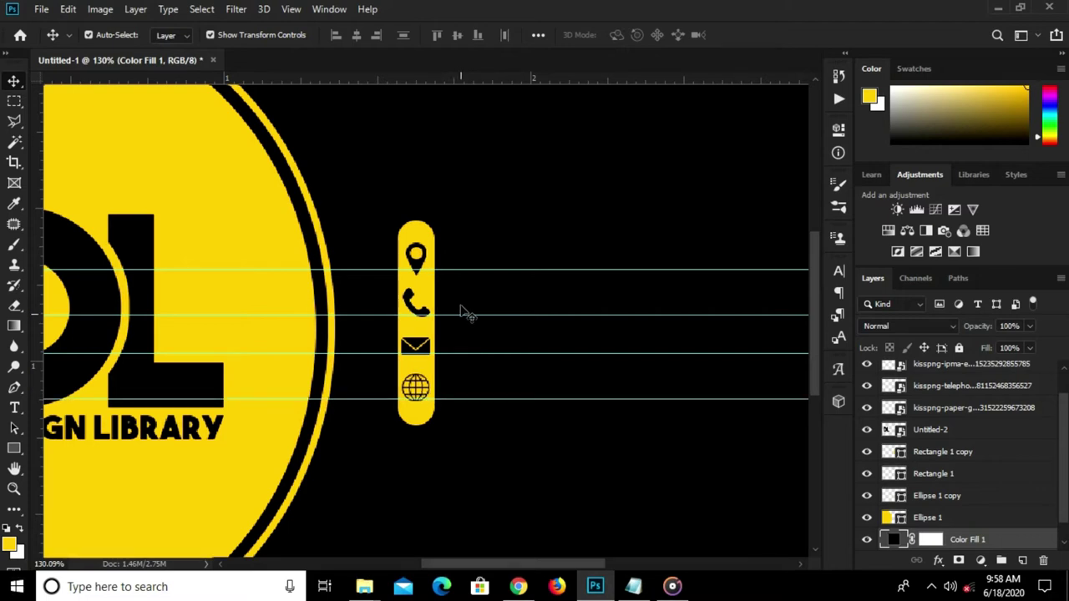
Nudge the phone icon down and the globe and envelope icons up onto their guides.
left_click(407, 302)
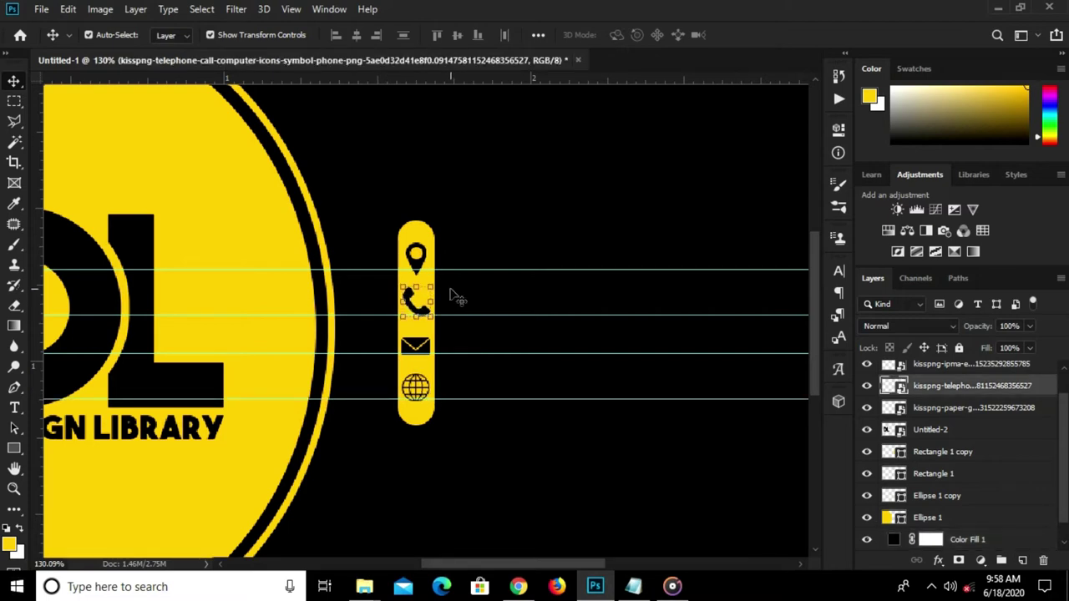
key("Down")
key("Down")
left_click(470, 338)
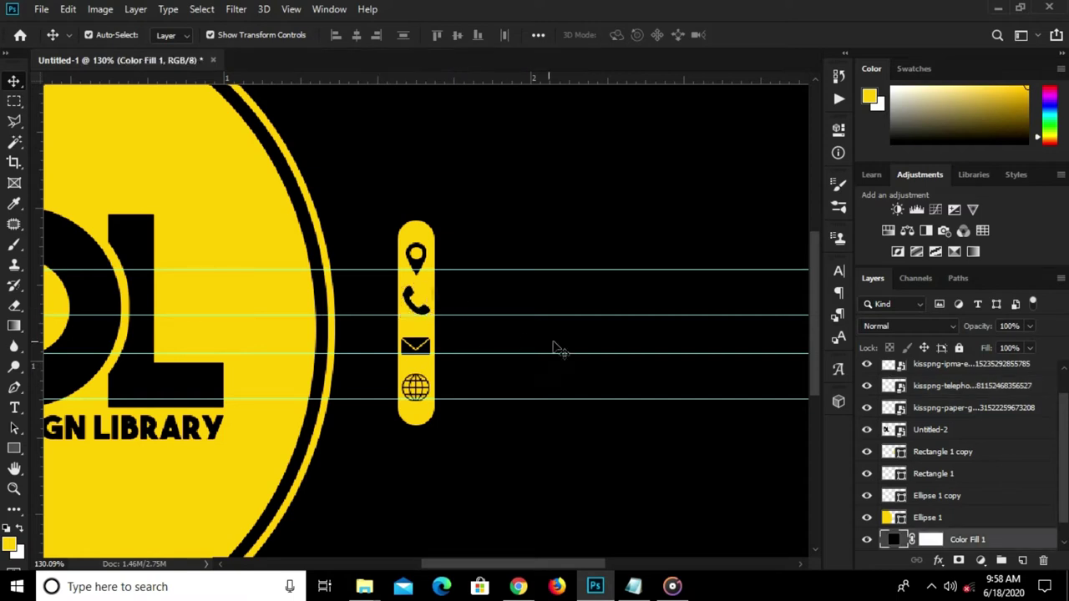
left_click_drag(431, 394, 432, 394)
key("Up")
key("Up")
key("Up")
key("Up")
key("Up")
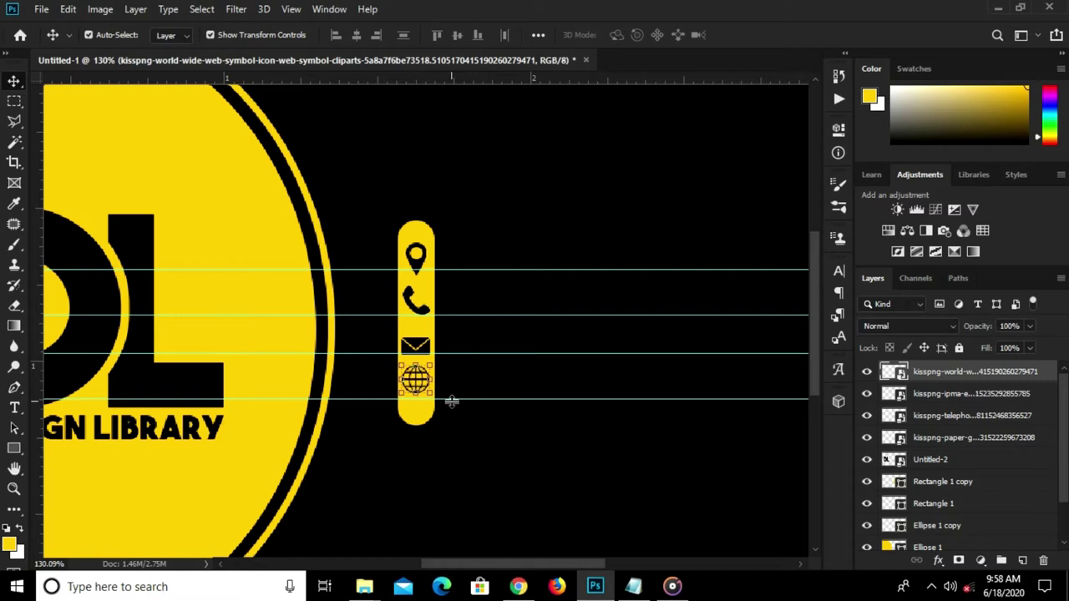
left_click_drag(451, 398, 486, 393)
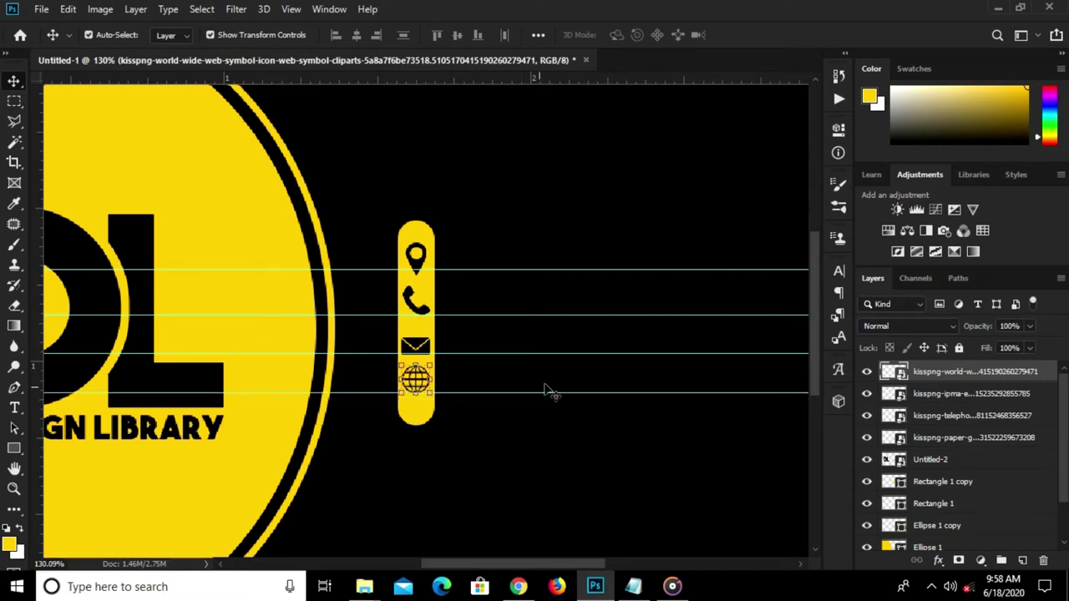
left_click(428, 349)
key("Up")
key("Up")
left_click(515, 208)
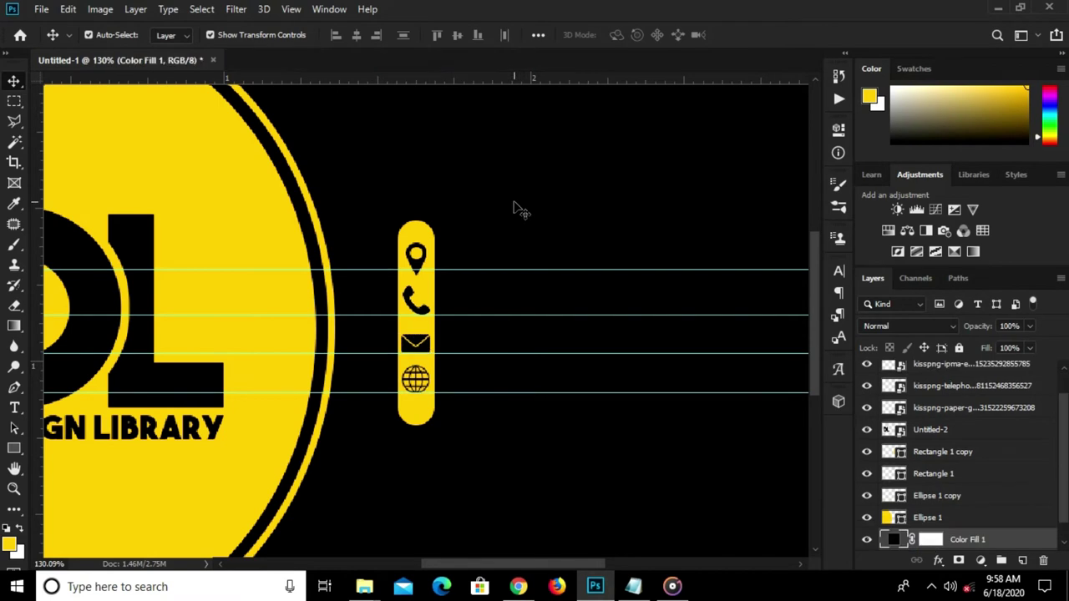
key("ctrl+minus")
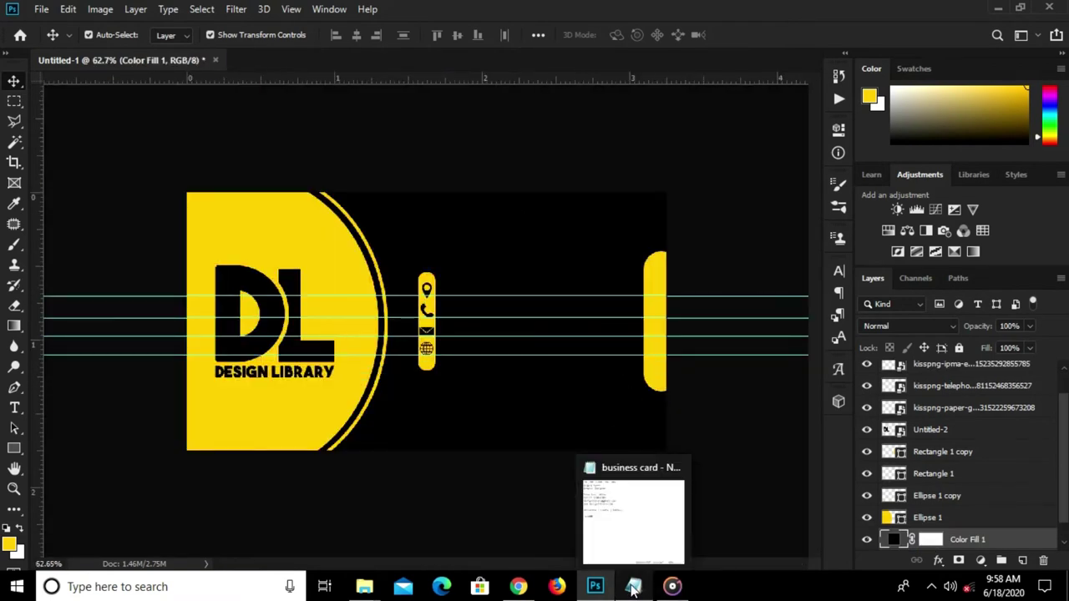
Copy the address line from the business card notes.
left_click(622, 528)
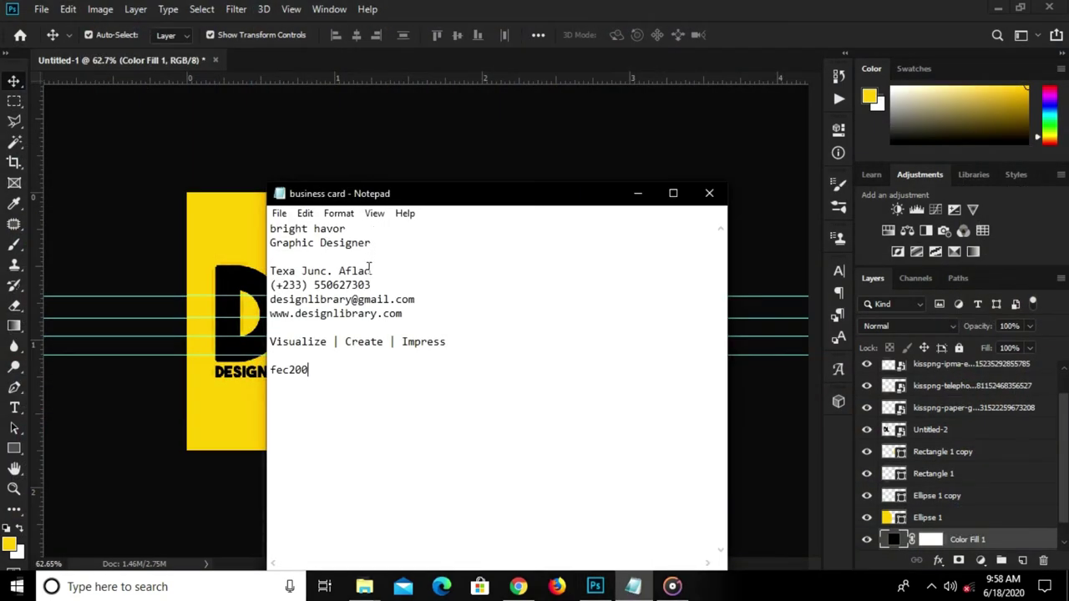
left_click_drag(377, 270, 258, 265)
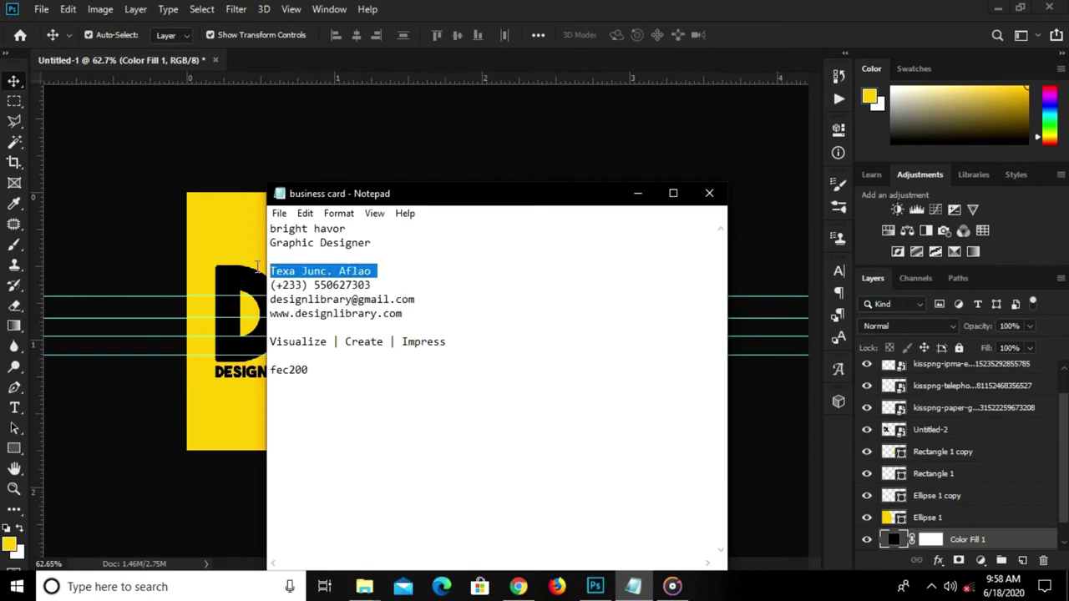
right_click(288, 263)
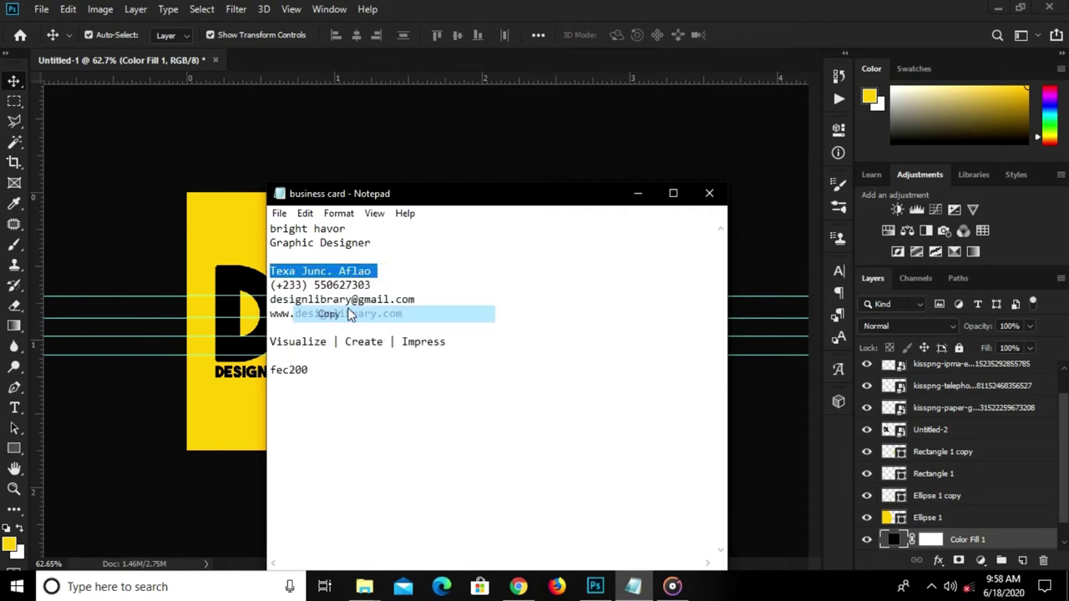
left_click(354, 312)
left_click(372, 144)
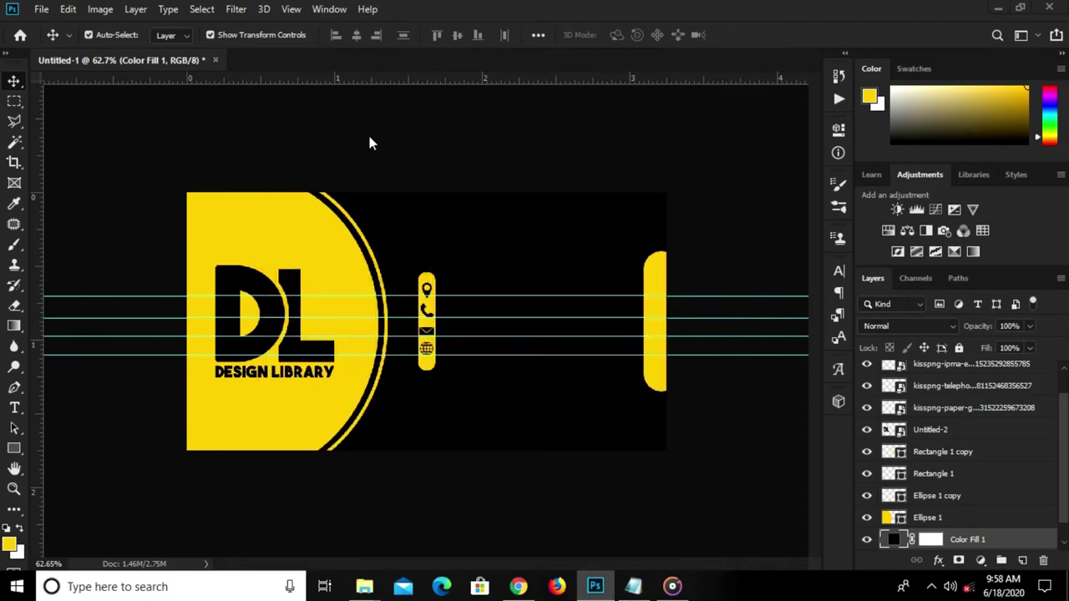
Paste the address as white text to the right of the icons.
left_click(14, 408)
left_click(628, 35)
left_click_drag(500, 221, 479, 204)
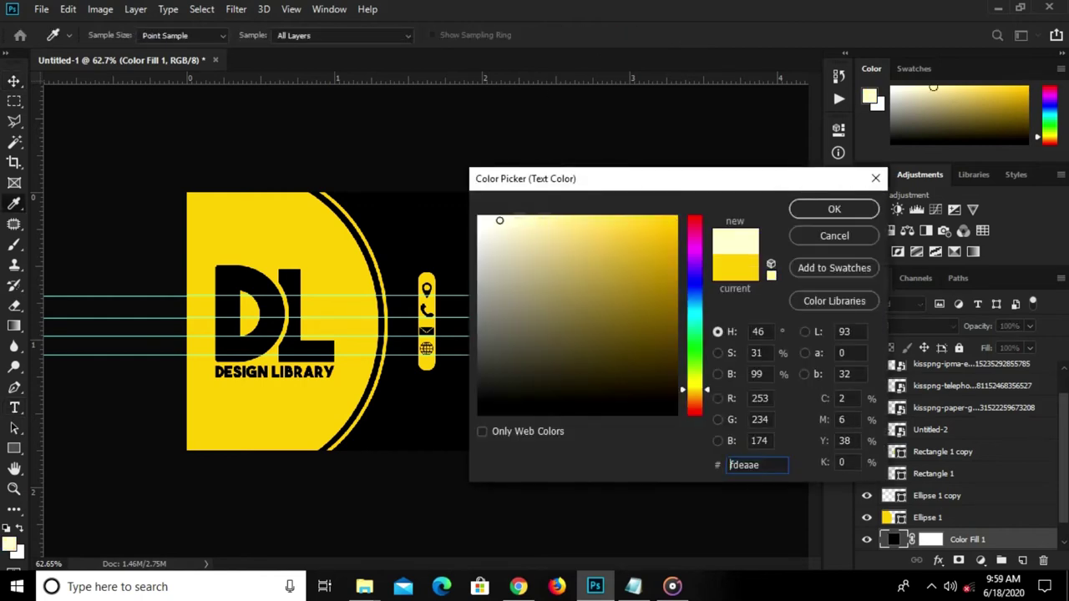
left_click(831, 209)
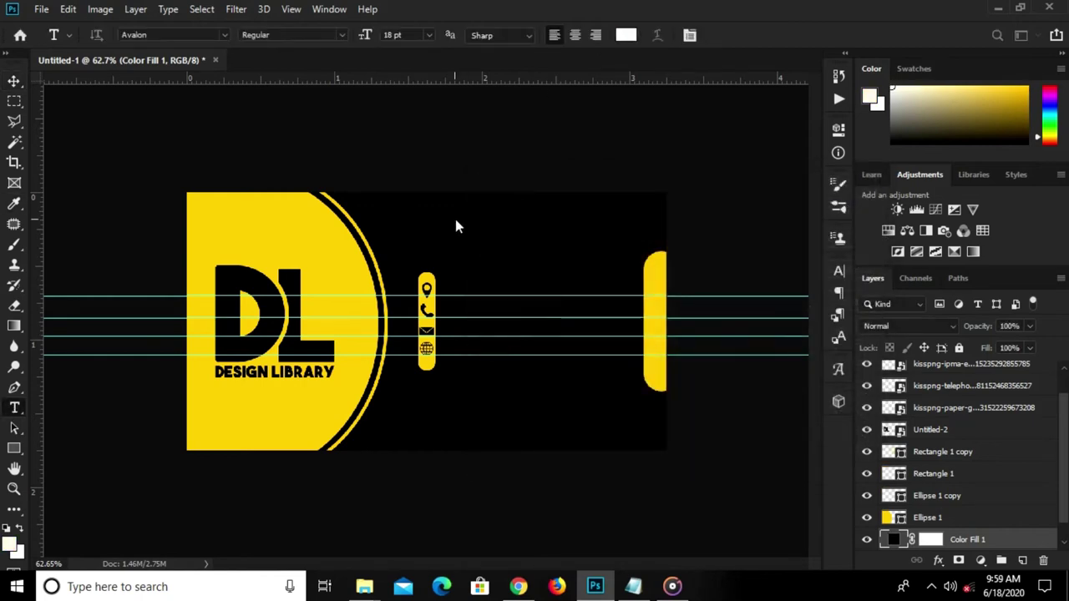
left_click(439, 227)
key("ctrl+v")
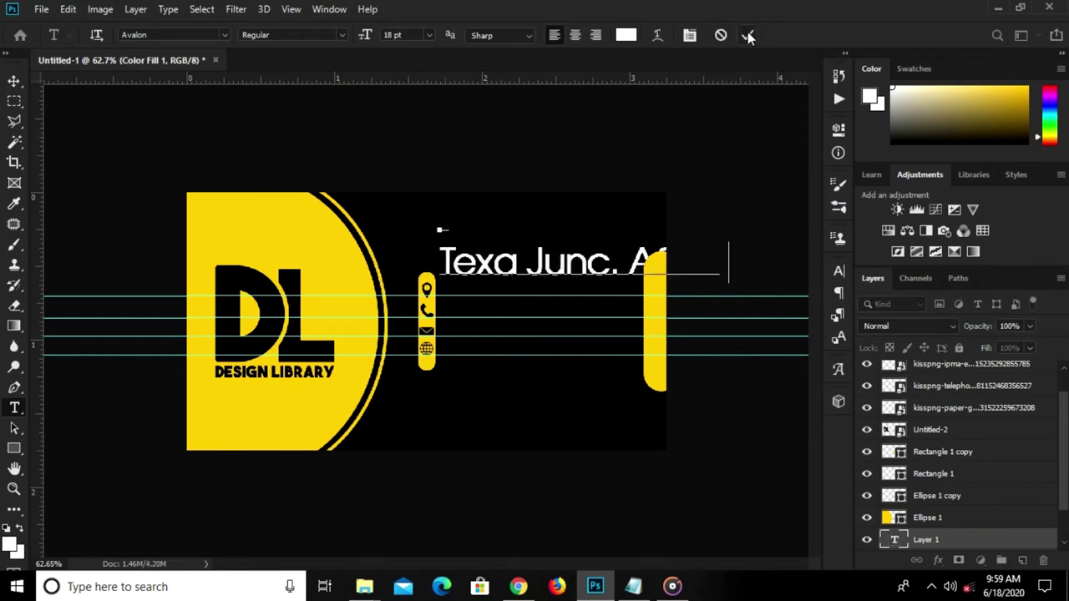
left_click(748, 35)
Shrink the address text to about 40% and place it beside the location icon.
key("v")
left_click_drag(508, 280, 570, 244)
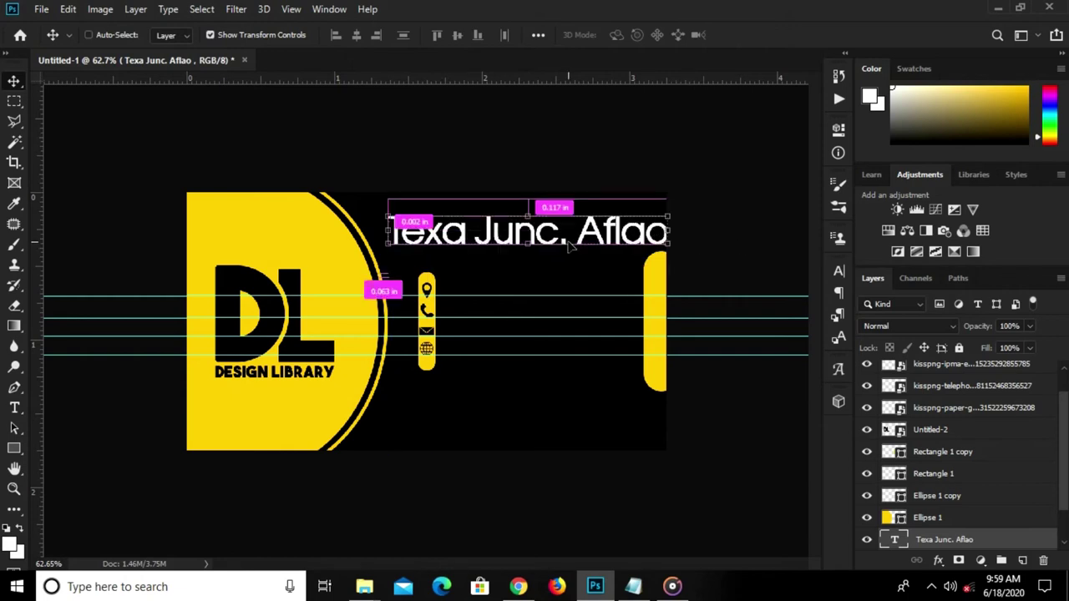
key("ctrl+t")
mouse_move(678, 172)
left_mouse_down()
mouse_move(504, 257)
mouse_move(465, 253)
mouse_move(525, 293)
left_mouse_up()
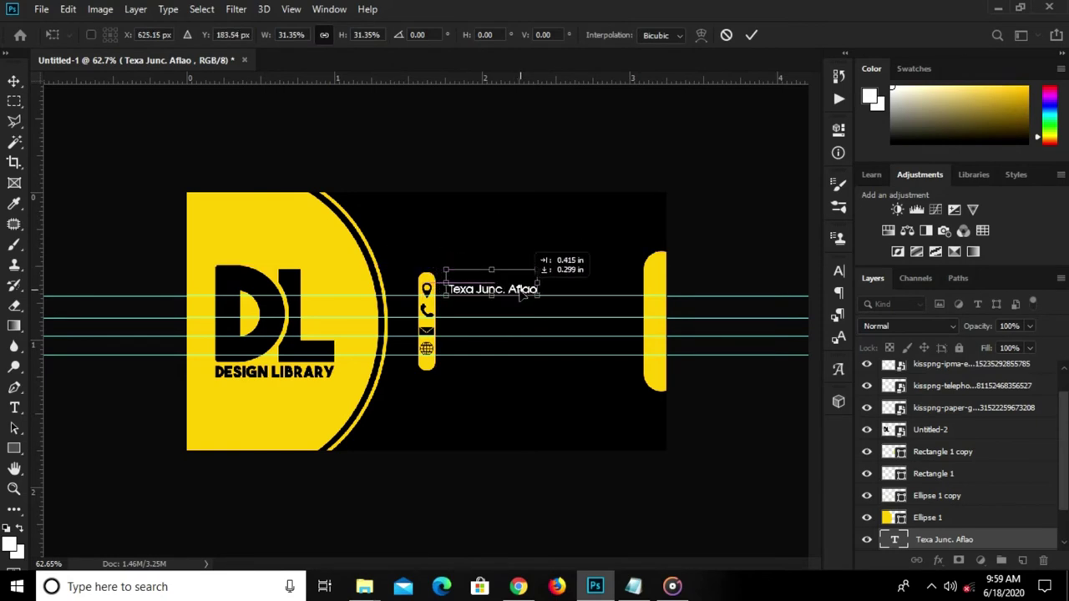
mouse_move(524, 292)
left_mouse_down()
mouse_move(517, 298)
mouse_move(540, 267)
left_mouse_up()
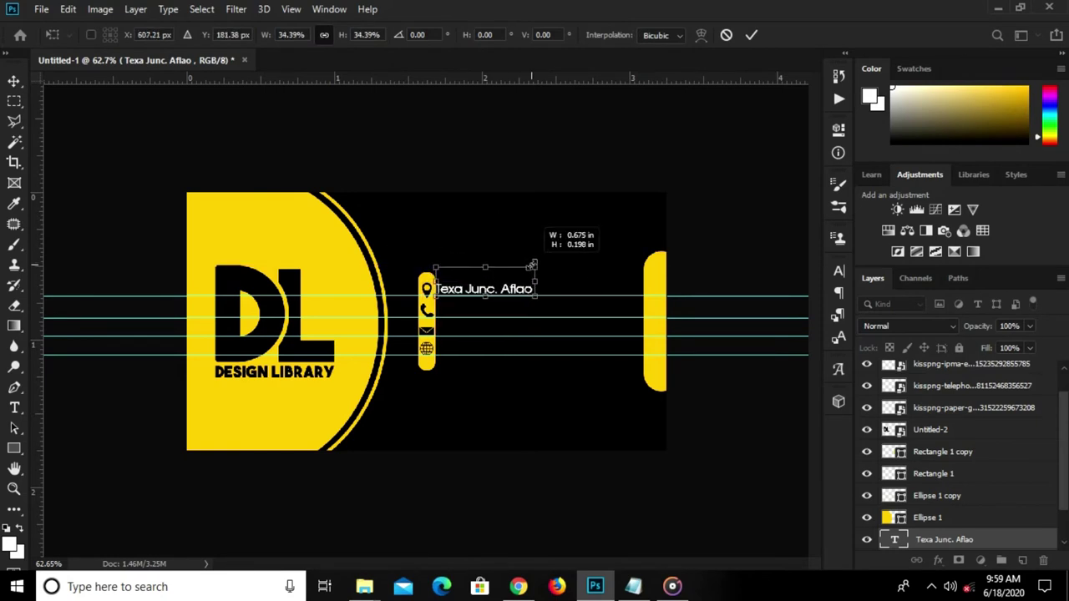
key("Return")
Enlarge the address text slightly and duplicate it down to the other three rows.
scroll(539, 268, "up", 2)
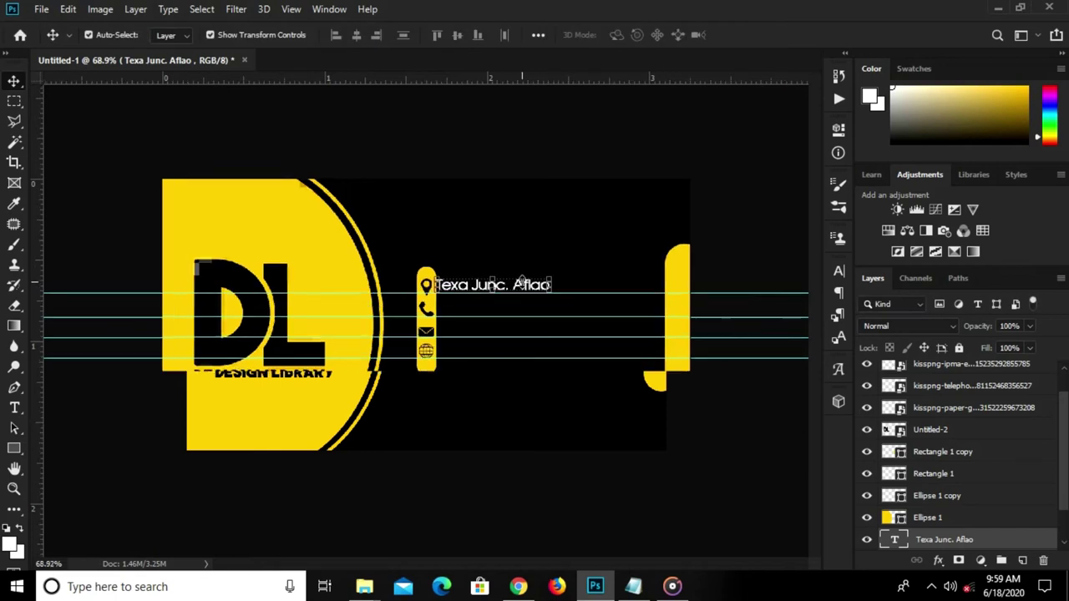
key("ctrl+t")
left_click_drag(564, 256, 575, 250)
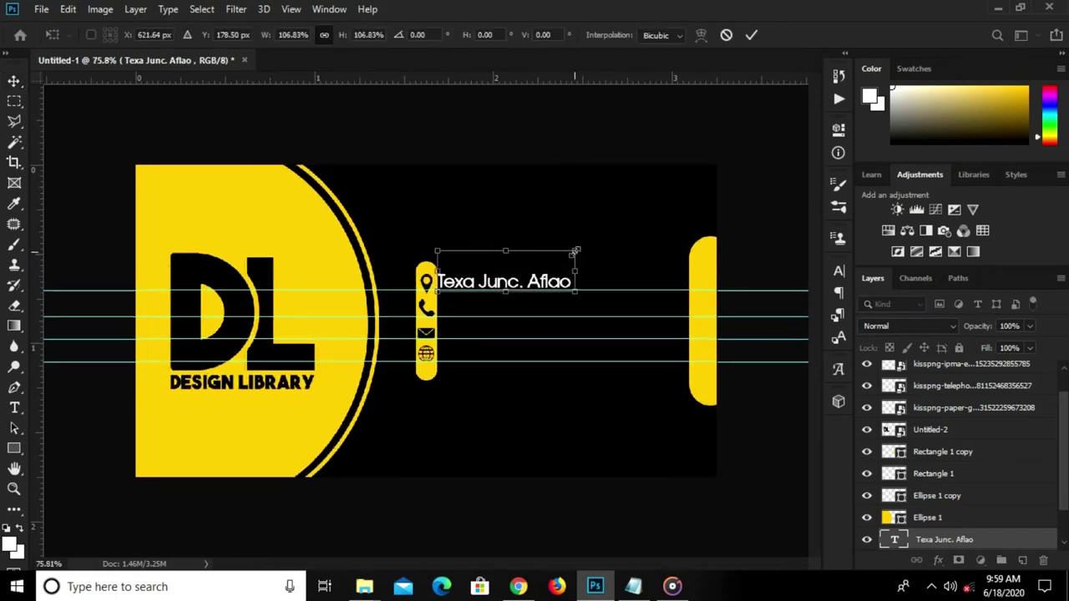
key("Return")
left_click_drag(535, 284, 539, 355)
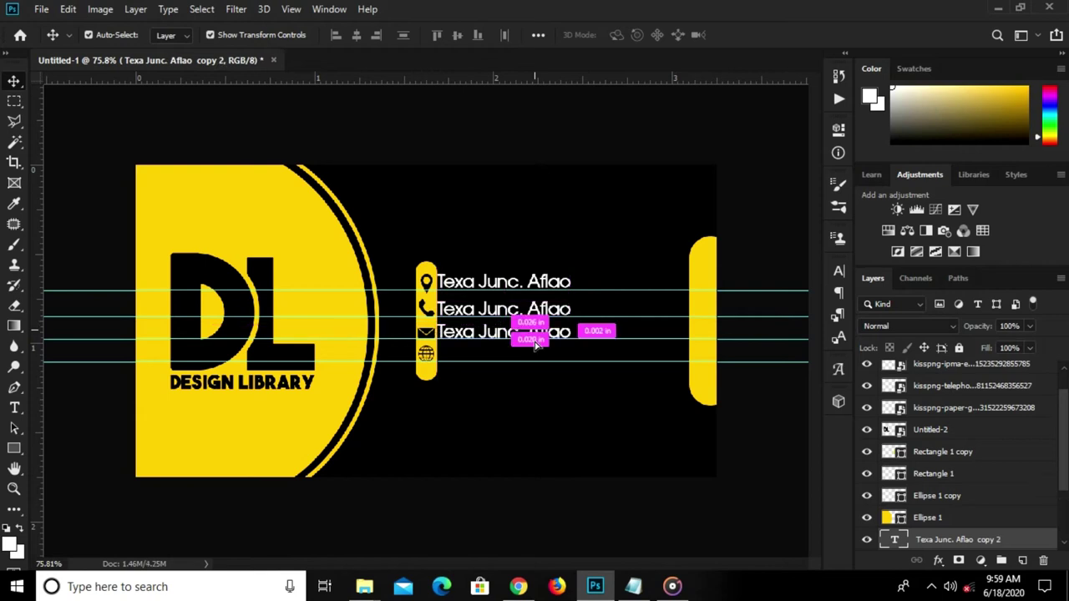
Copy the phone number line from the business card notes.
left_click(719, 483)
mouse_move(633, 586)
left_click(623, 523)
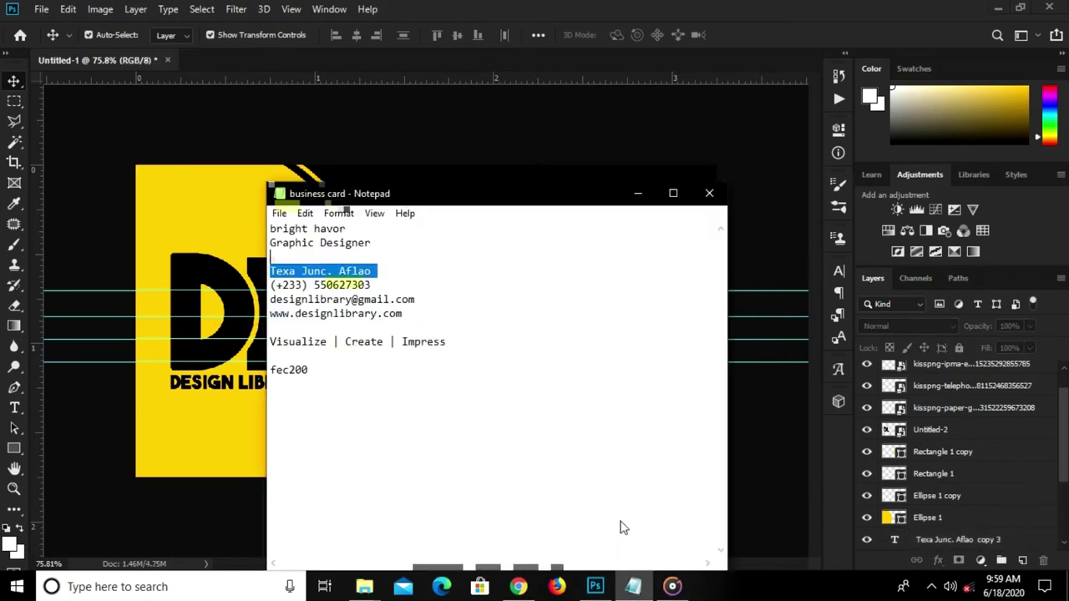
left_click(373, 285)
left_click_drag(365, 285, 278, 285)
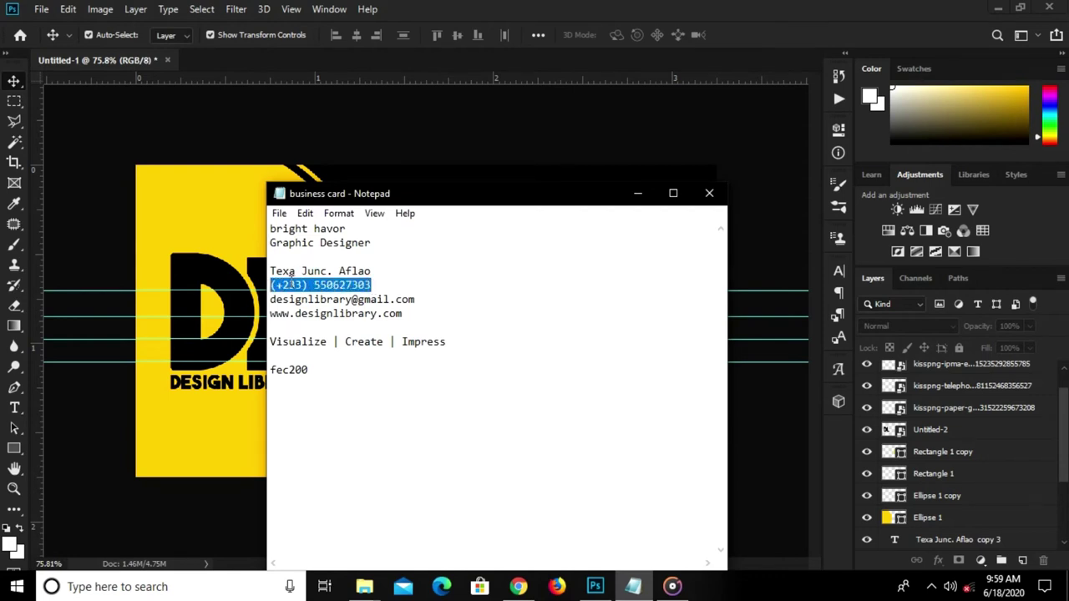
right_click(288, 284)
left_click(326, 331)
left_click(253, 302)
Replace the second text line's content with the phone number.
left_click(495, 319)
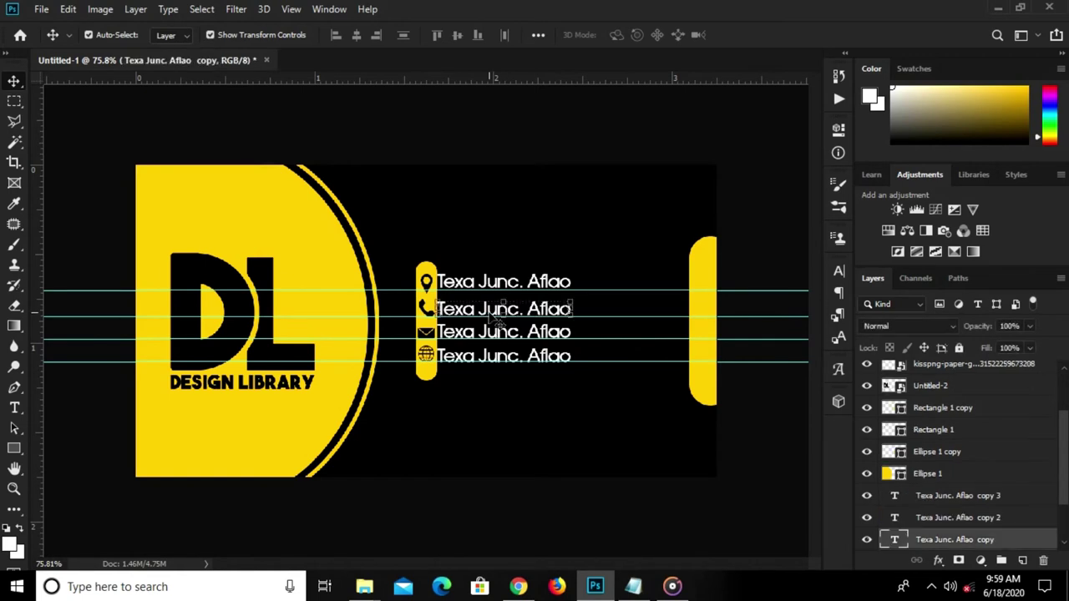
key("t")
left_click(489, 310)
key("ctrl+a")
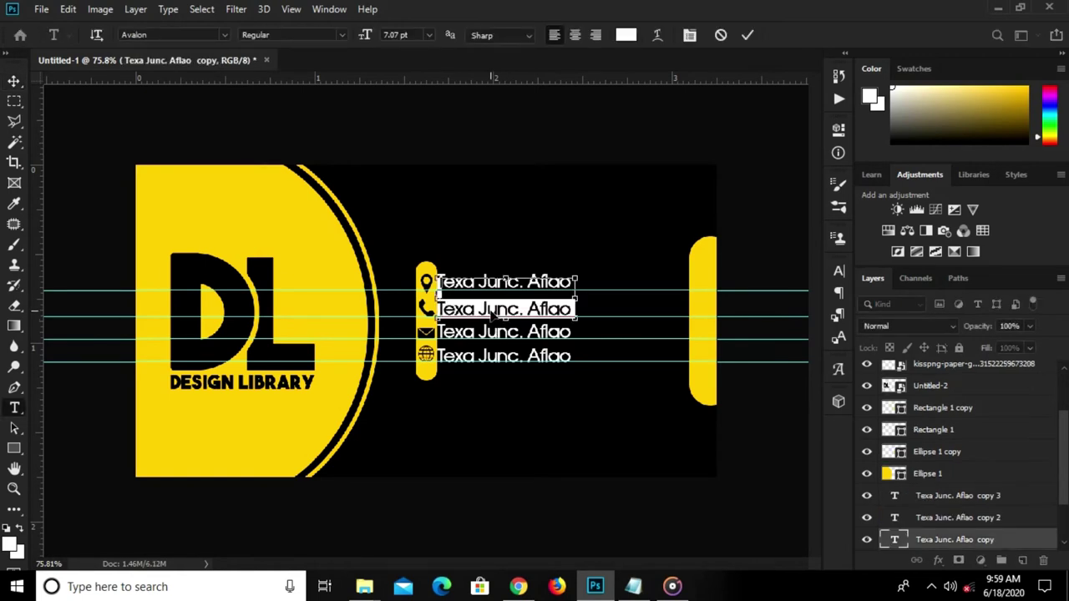
key("ctrl+v")
left_click(751, 36)
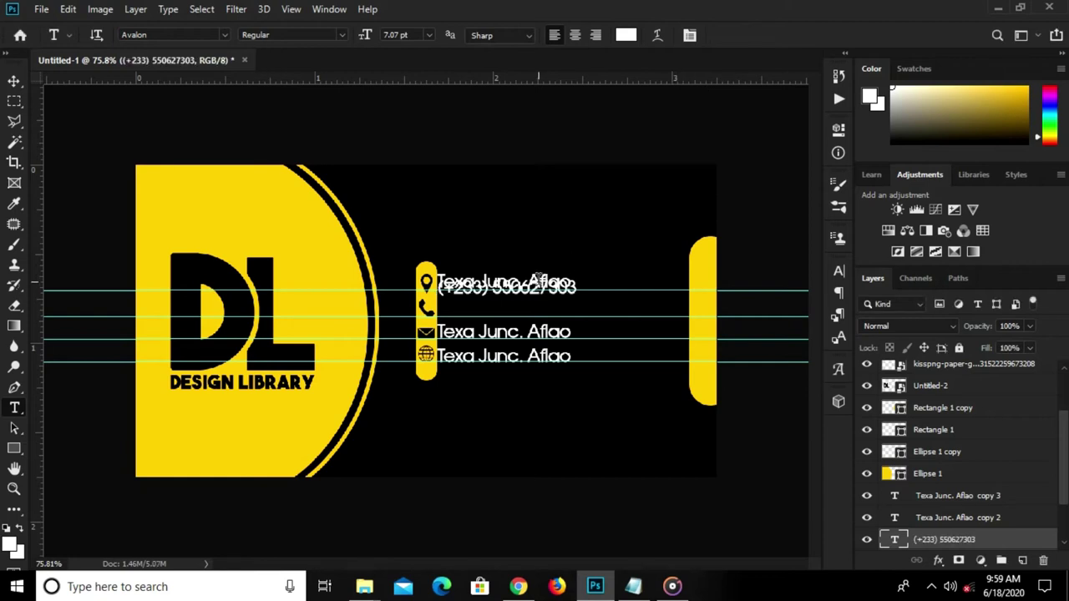
Move the phone number down onto the second guide beside the phone icon.
key("v")
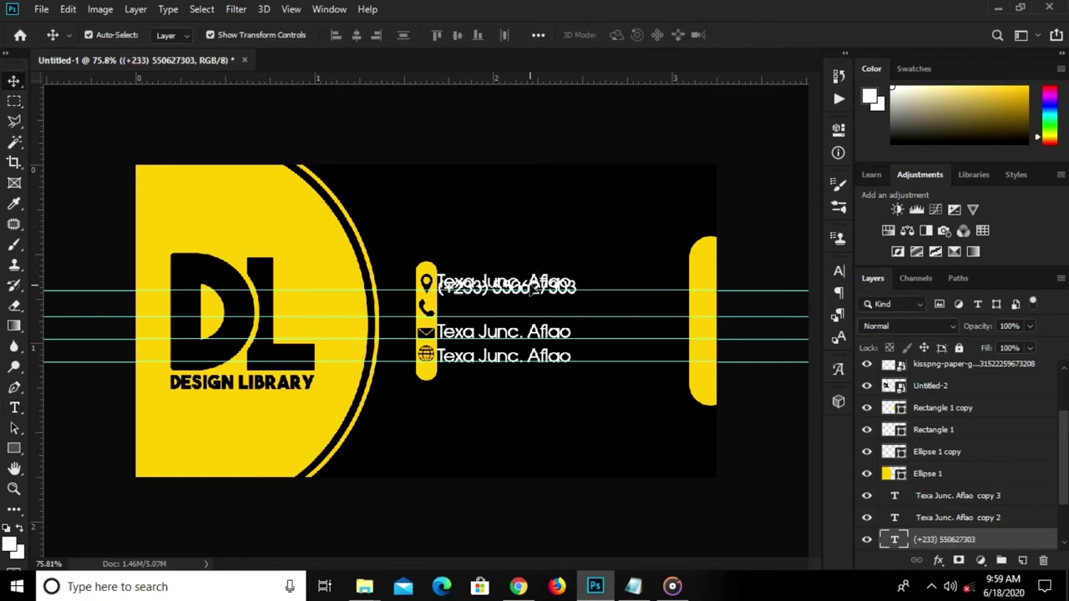
left_click_drag(530, 289, 527, 306)
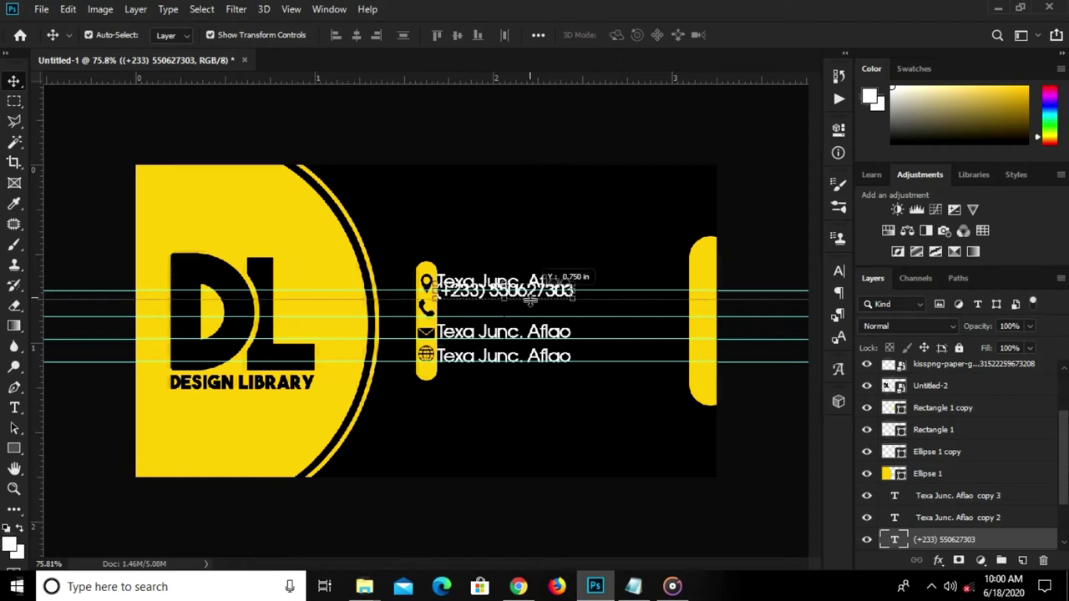
key("ctrl")
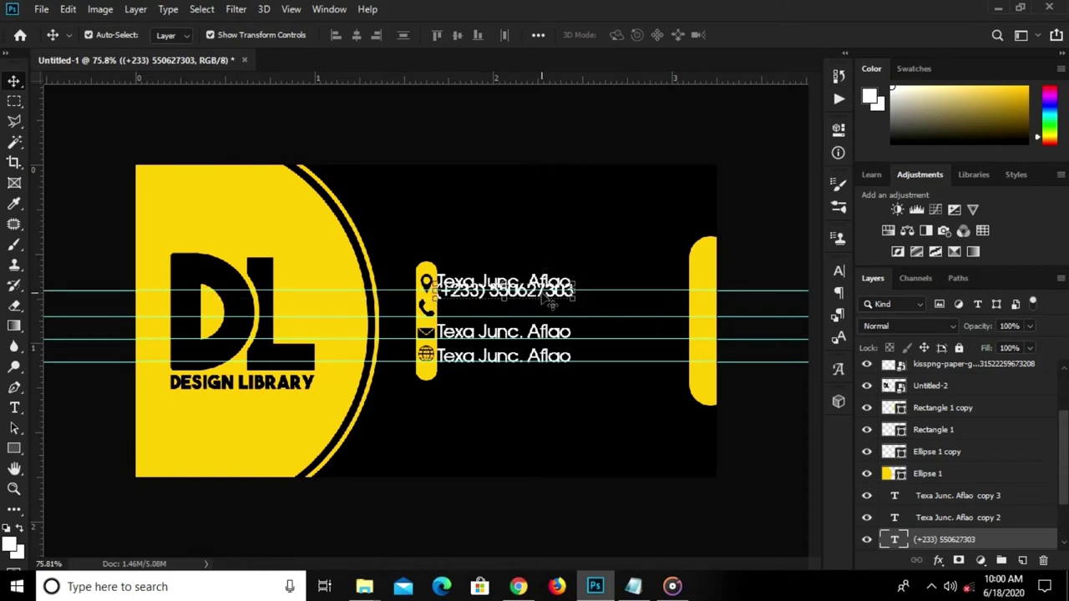
left_click_drag(540, 298, 542, 323)
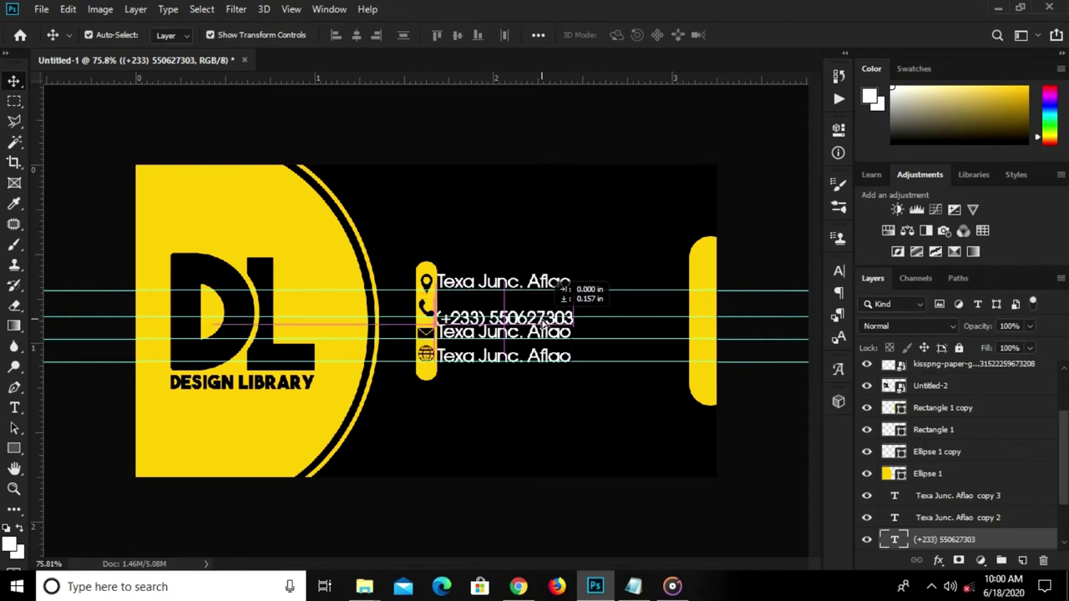
left_click_drag(544, 324, 543, 310)
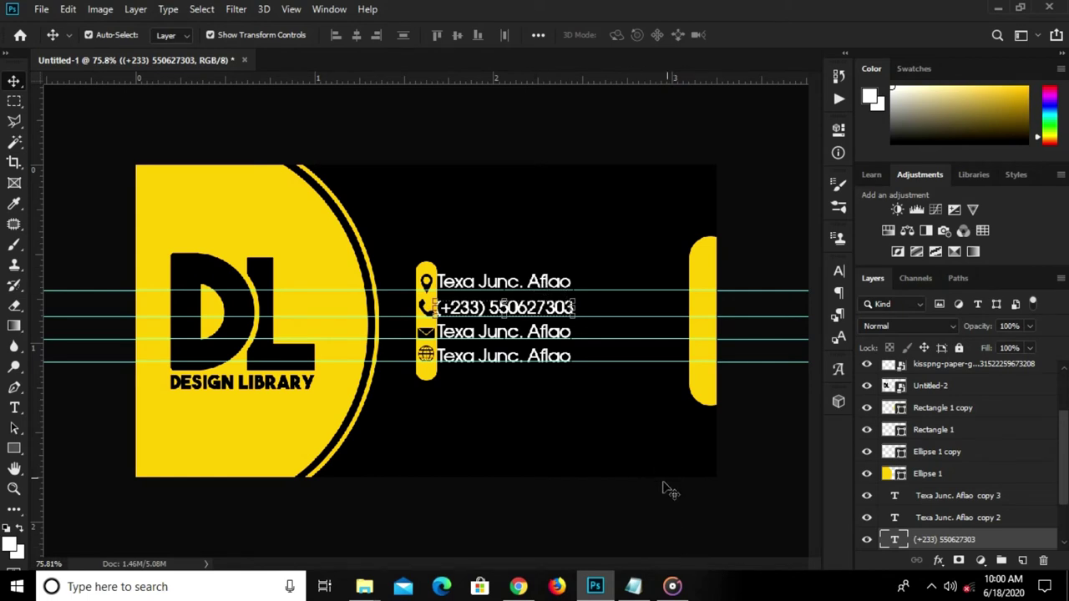
left_click(633, 586)
Copy the e-mail address from the business card notes.
left_click_drag(429, 299, 302, 299)
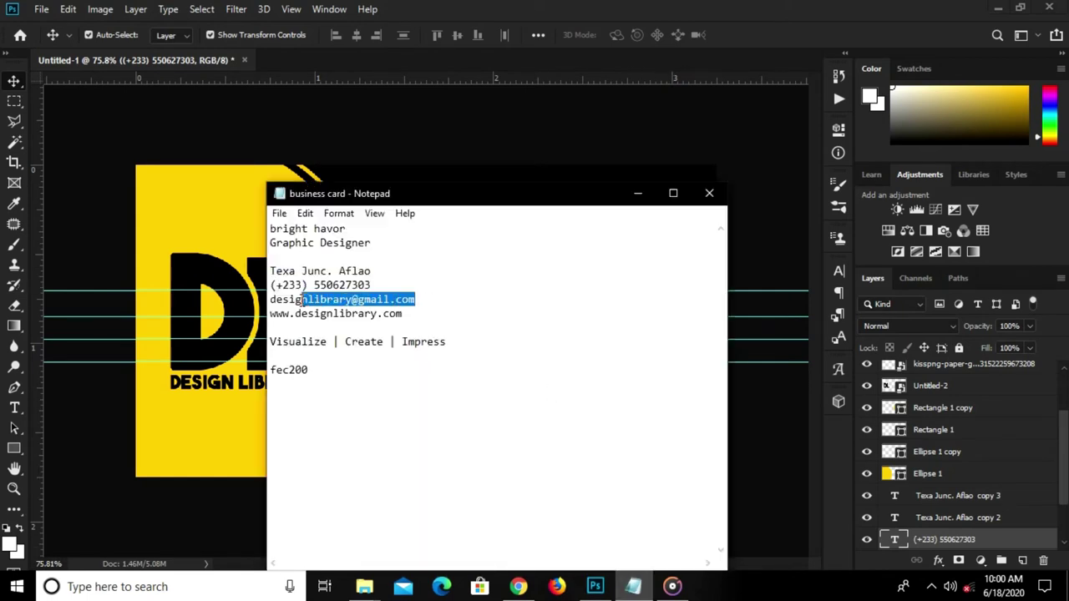
right_click(284, 300)
left_click(376, 346)
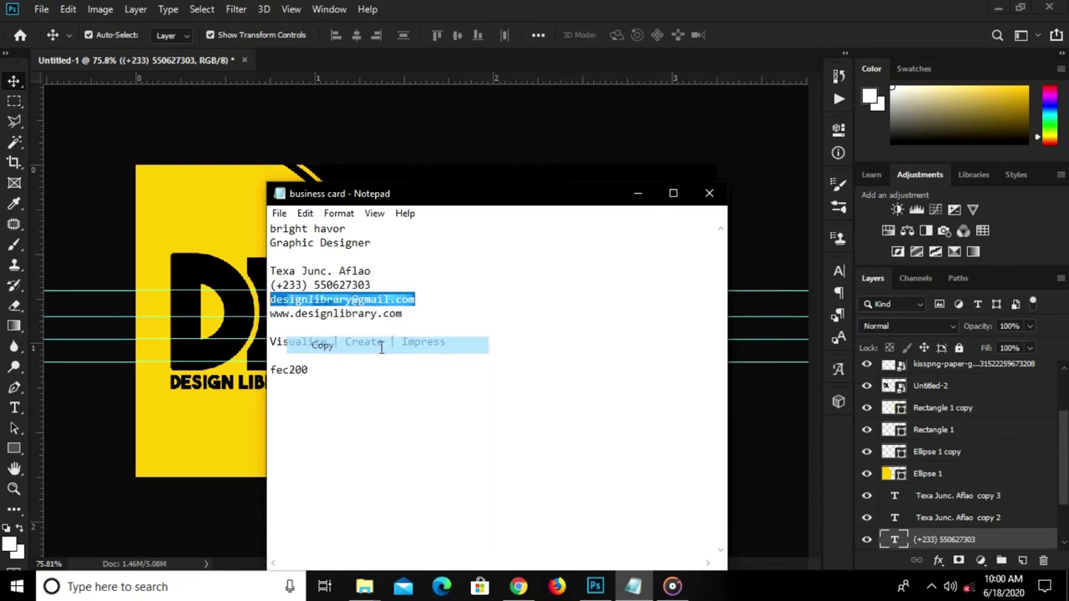
left_click(237, 445)
Paste the e-mail over the third text line and move it beside the envelope icon.
left_click(469, 333)
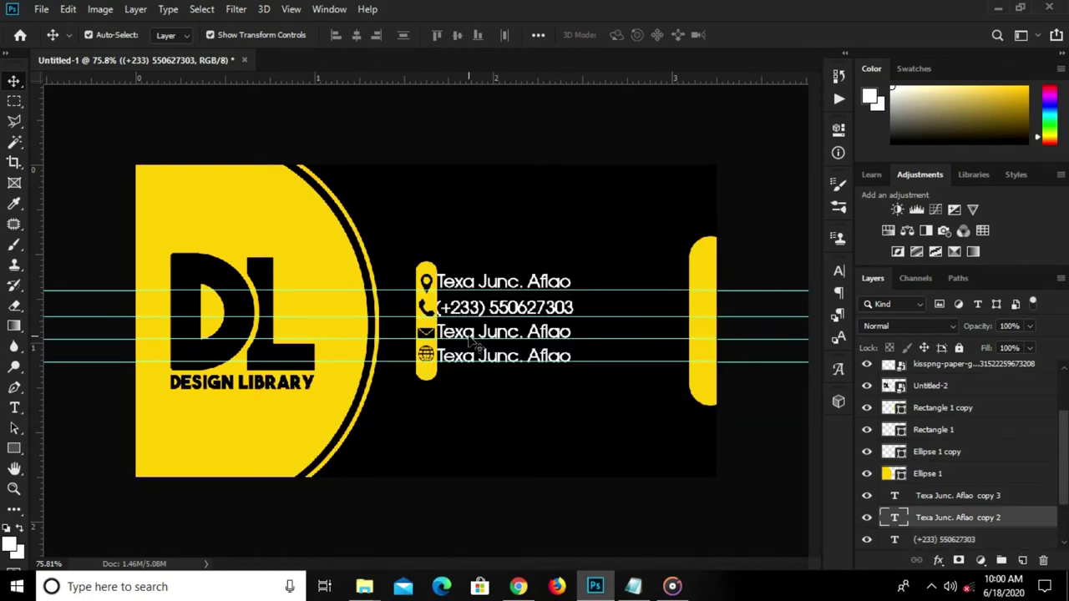
double_click(474, 332)
key("ctrl+a")
key("ctrl+v")
left_click(747, 35)
key("v")
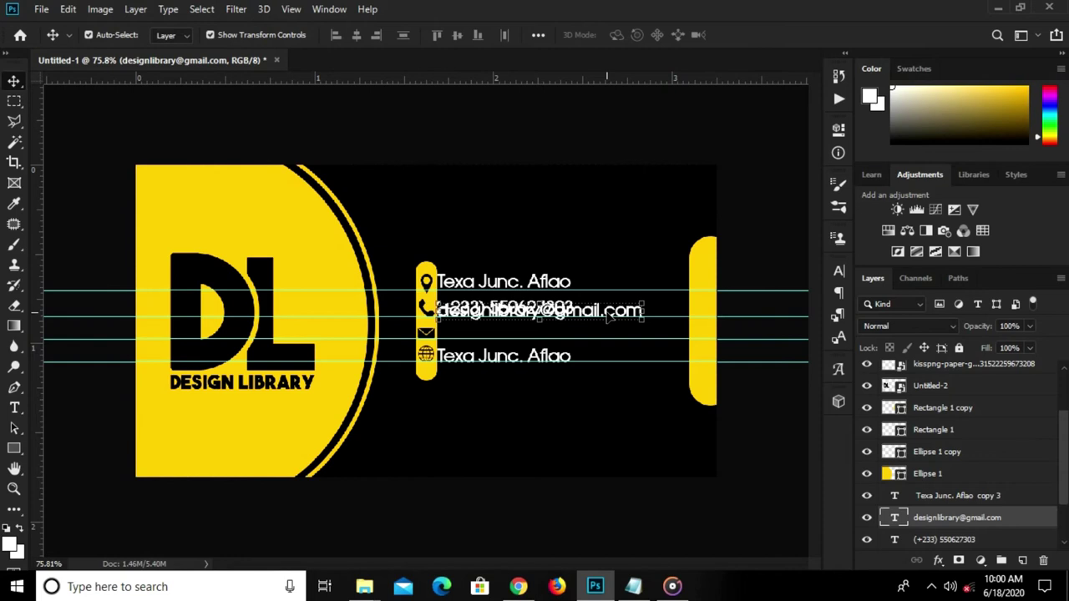
left_click_drag(610, 313, 610, 338)
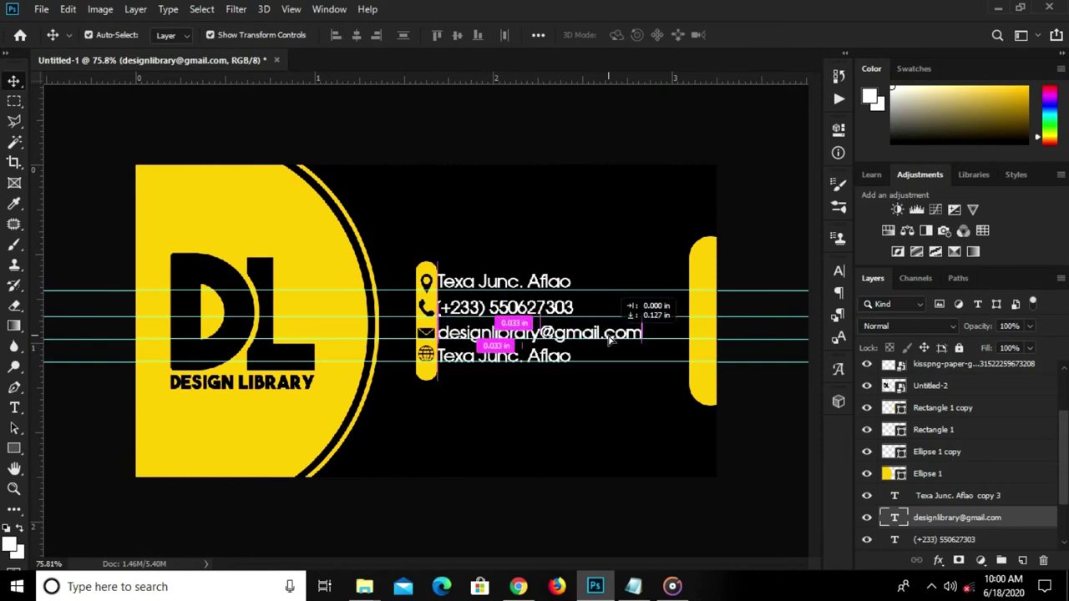
left_click_drag(610, 338, 610, 337)
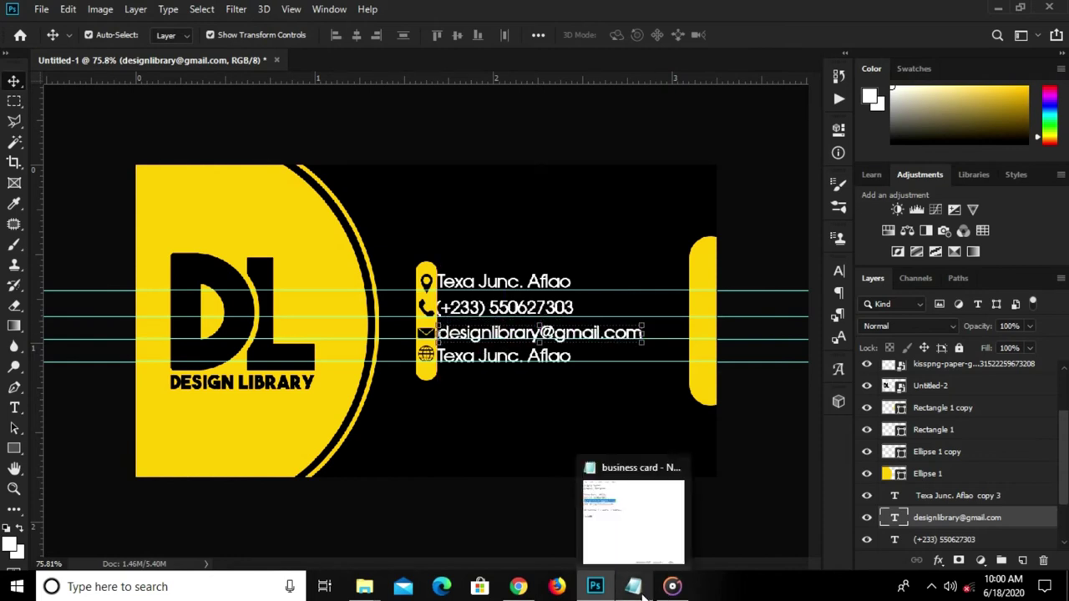
left_click(630, 537)
Copy the website address from the business card notes.
left_click_drag(406, 315, 254, 307)
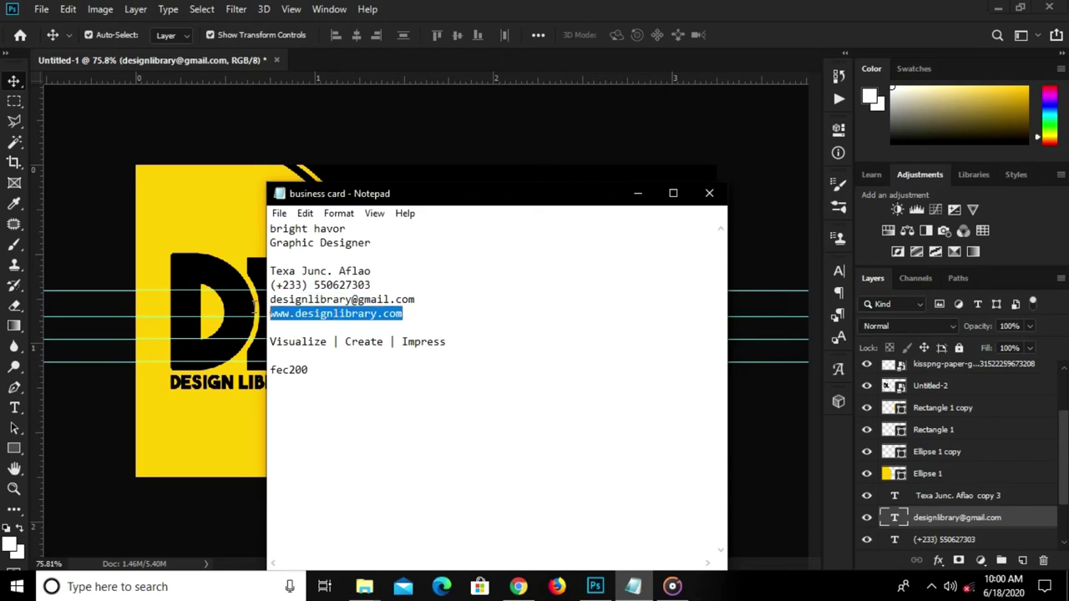
right_click(284, 307)
left_click(324, 359)
left_click(233, 411)
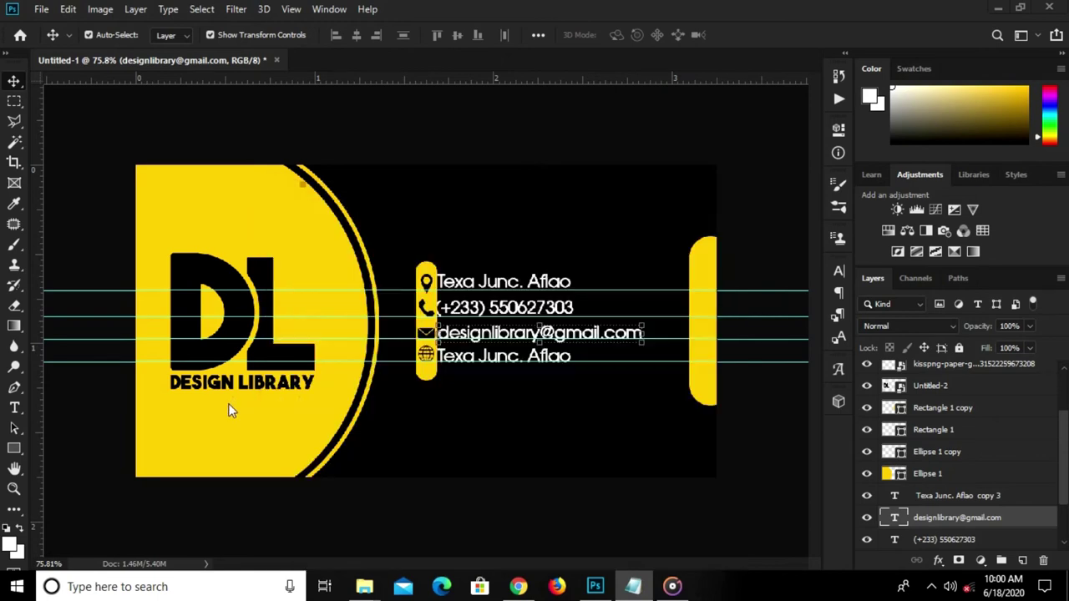
left_click(516, 389)
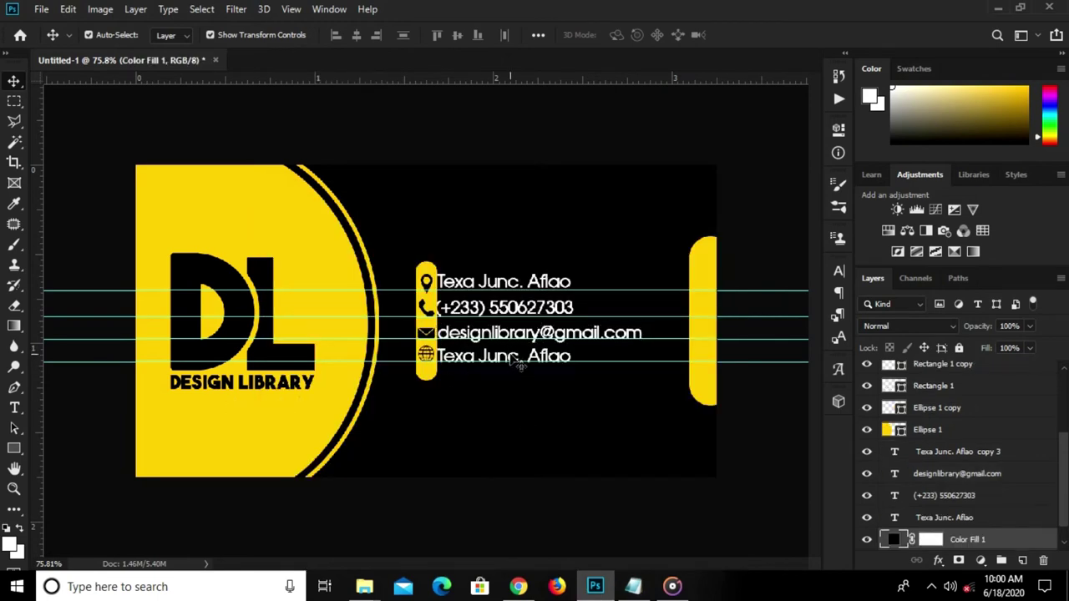
left_click(519, 359)
double_click(517, 359)
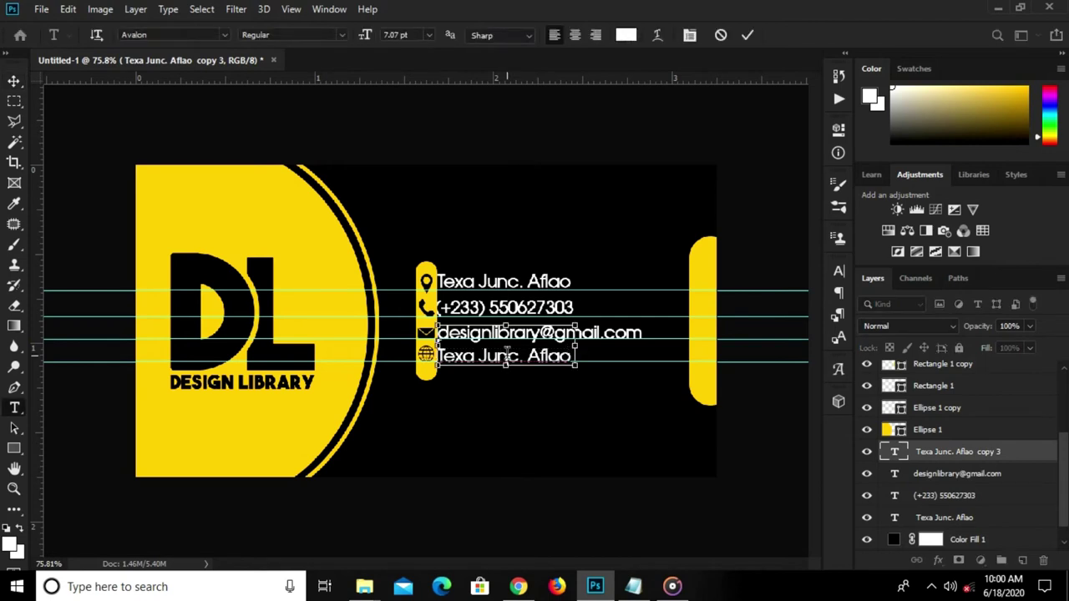
key("ctrl+v")
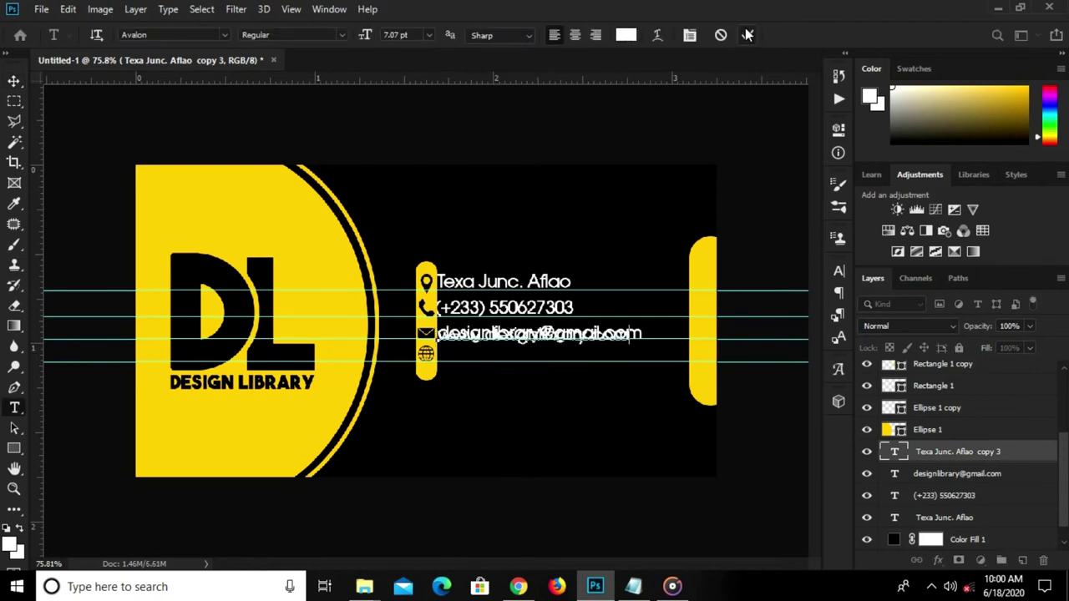
left_click(502, 354)
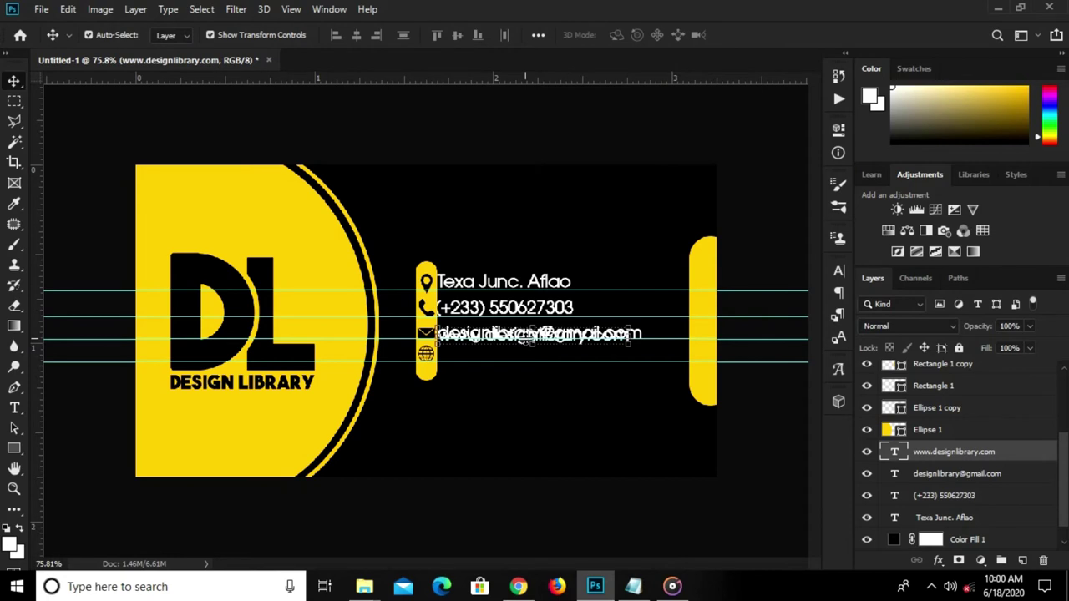
left_click_drag(522, 335, 528, 361)
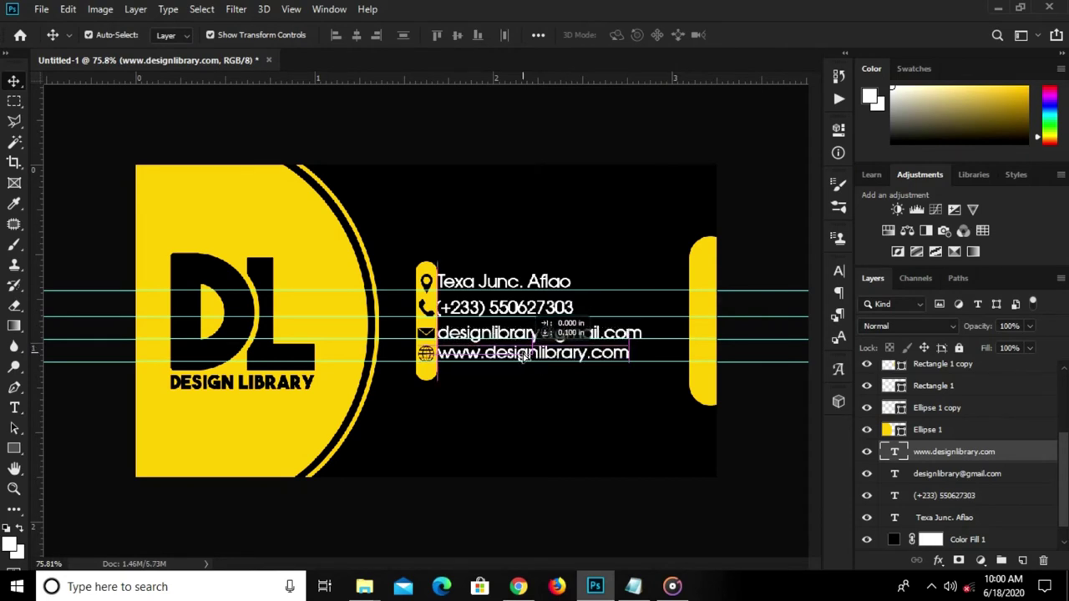
left_click_drag(528, 361, 528, 357)
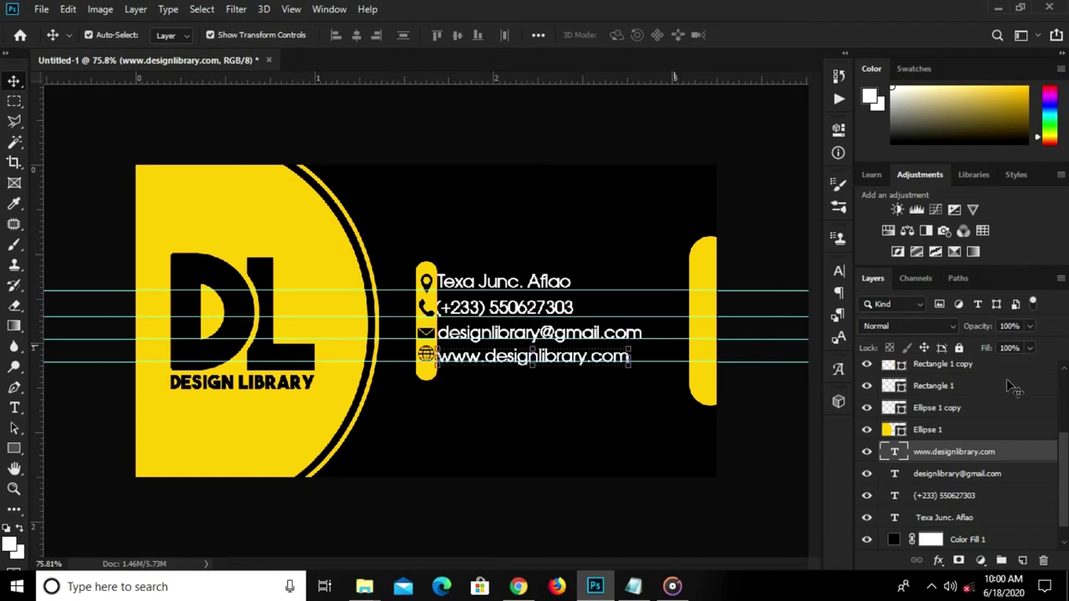
left_click(942, 520, "shift")
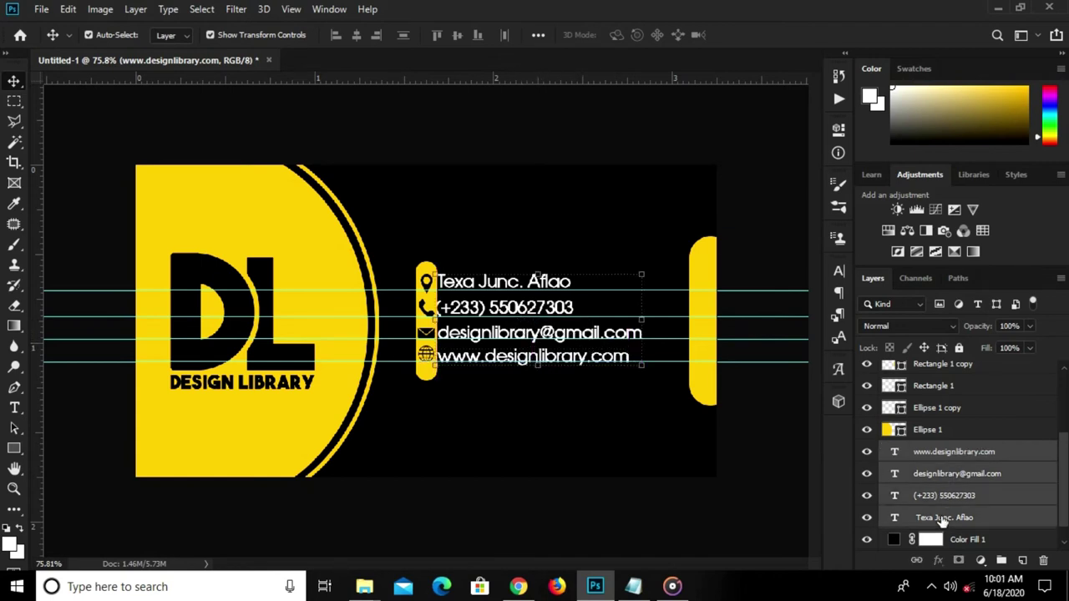
key("Right")
key("Right")
key("Right")
key("Right")
key("Right")
key("Right")
key("Right")
key("Right")
key("Right")
Clear all horizontal guides from the card with View > Clear Guides.
left_click(735, 250)
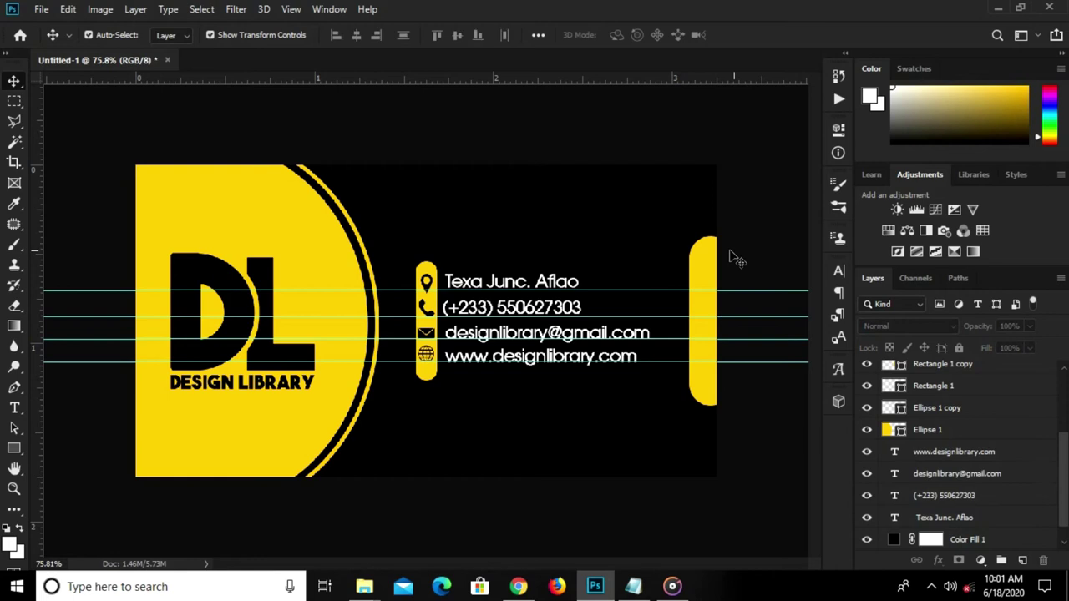
left_click(291, 9)
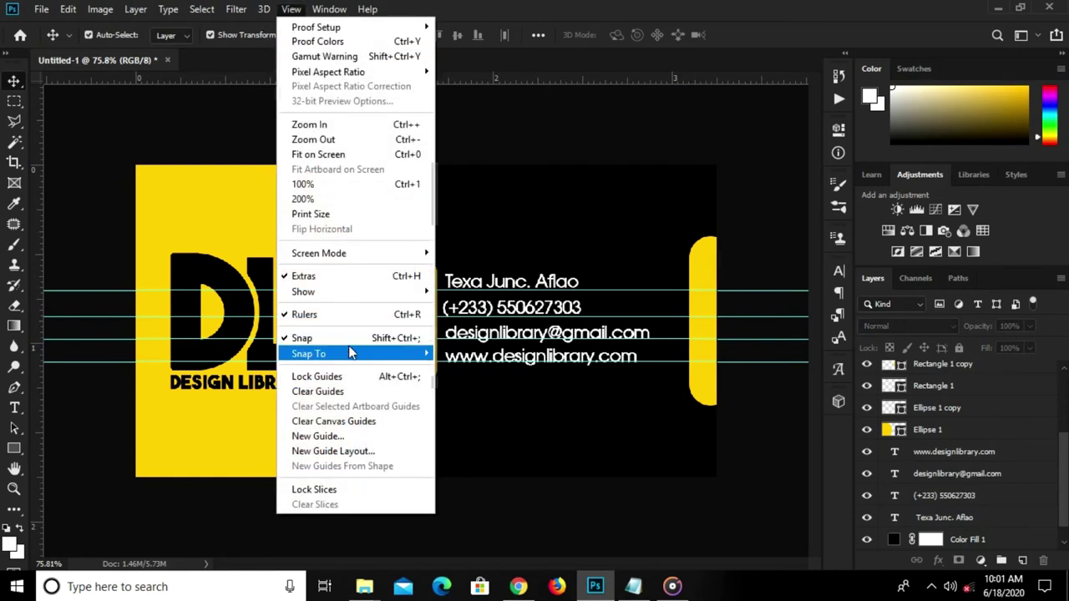
left_click(334, 392)
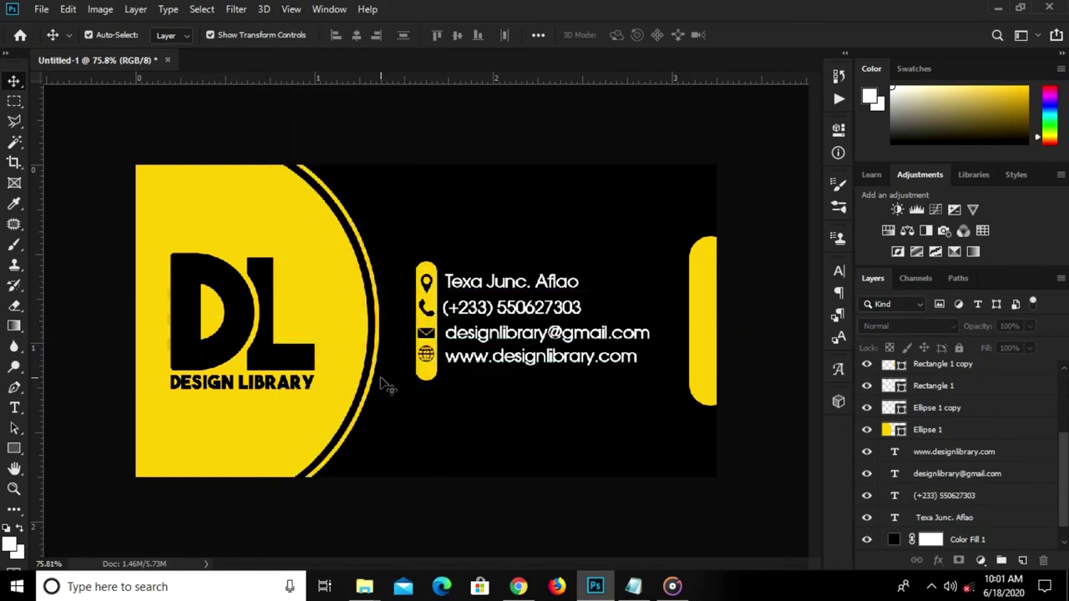
left_click(941, 520)
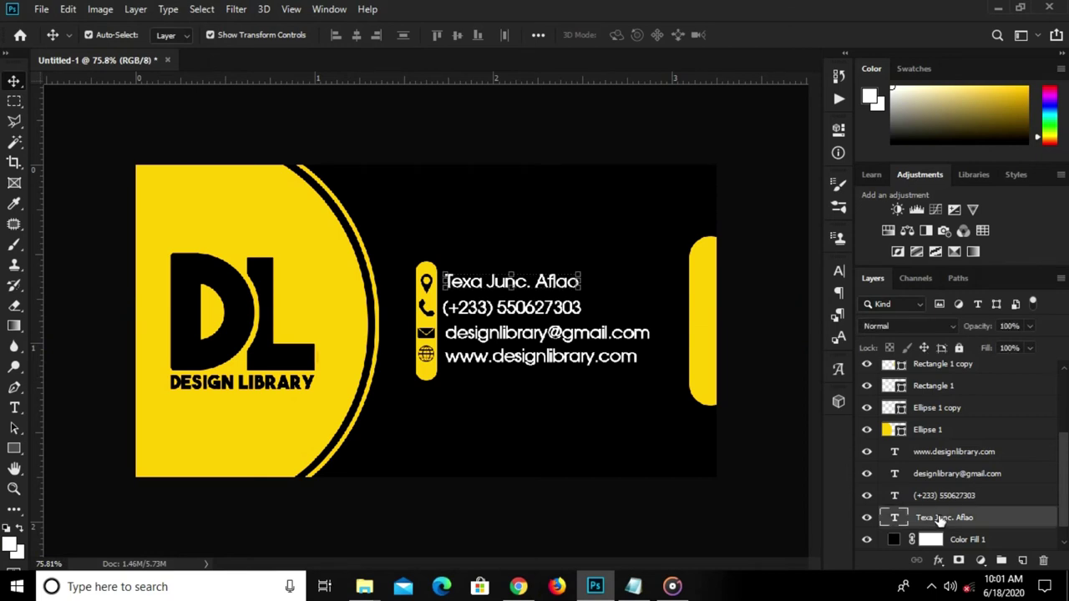
Group the four contact text layers, four icon layers and yellow bar into Group 1.
left_click(939, 451, "shift")
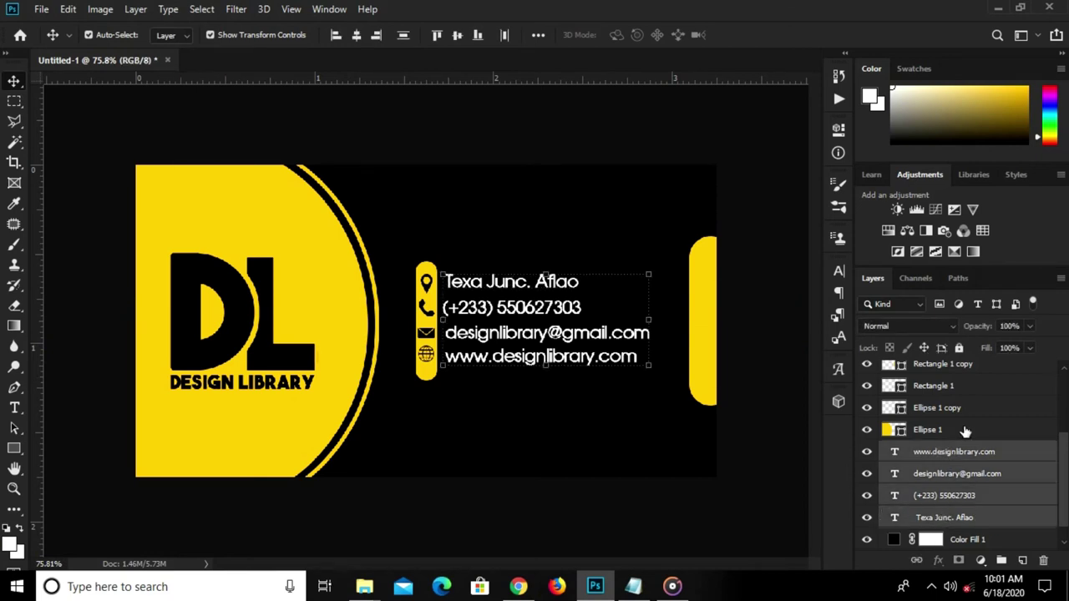
scroll(964, 431, "up", 3)
scroll(964, 431, "up", 2)
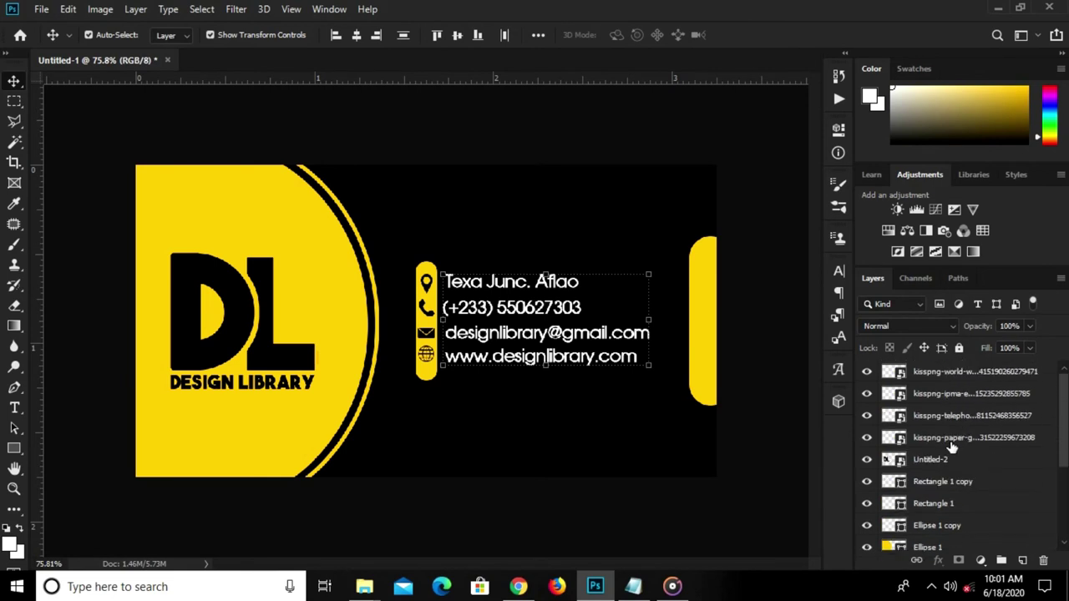
left_click(949, 440, "ctrl")
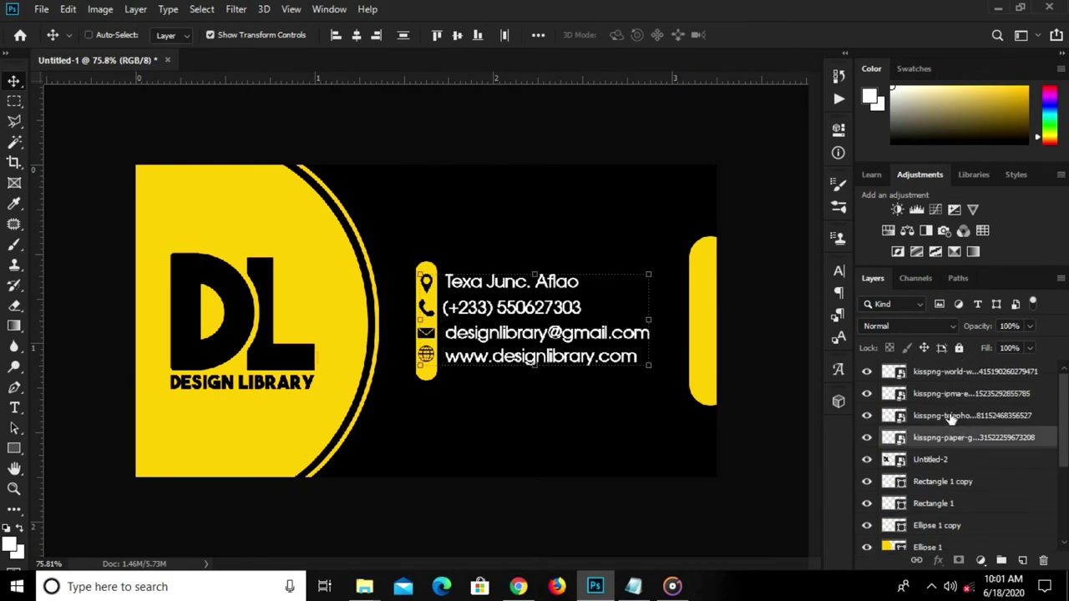
left_click(952, 415, "ctrl")
left_click(956, 394, "ctrl")
left_click(958, 372, "ctrl")
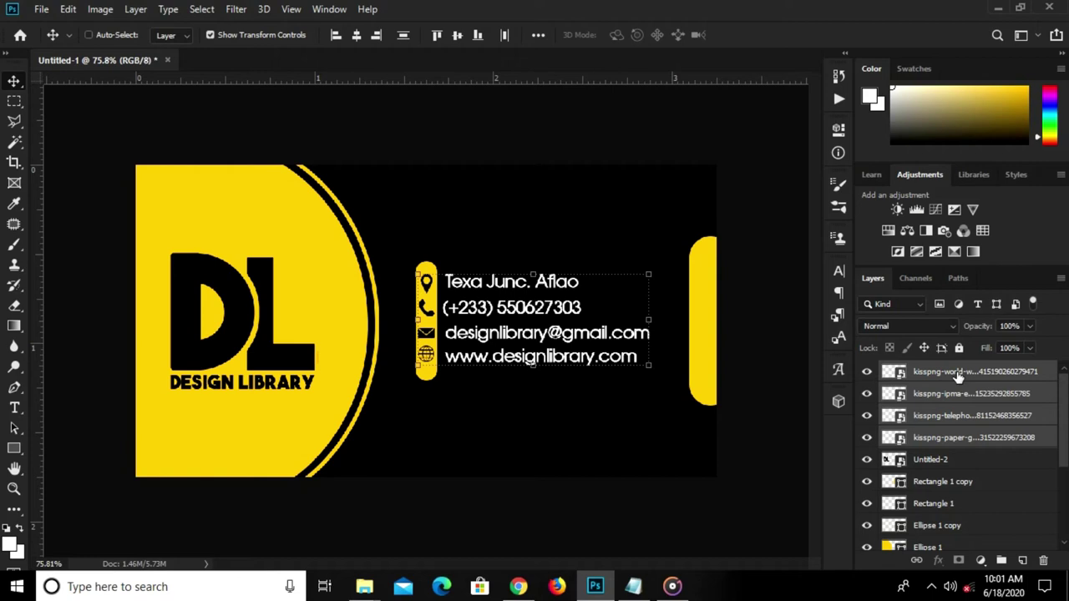
left_click(960, 483, "ctrl")
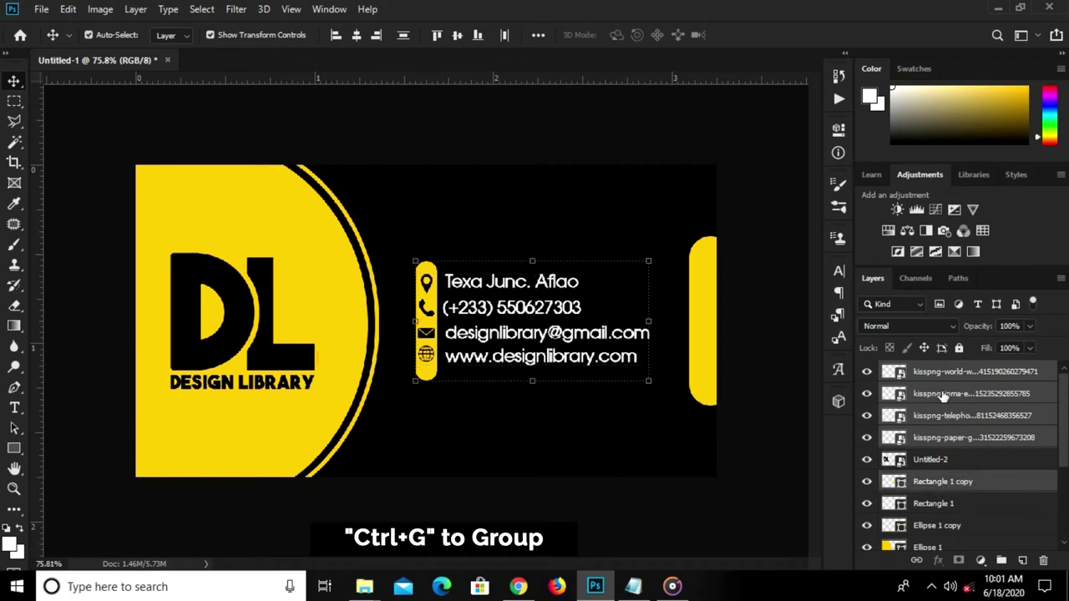
key("ctrl+g")
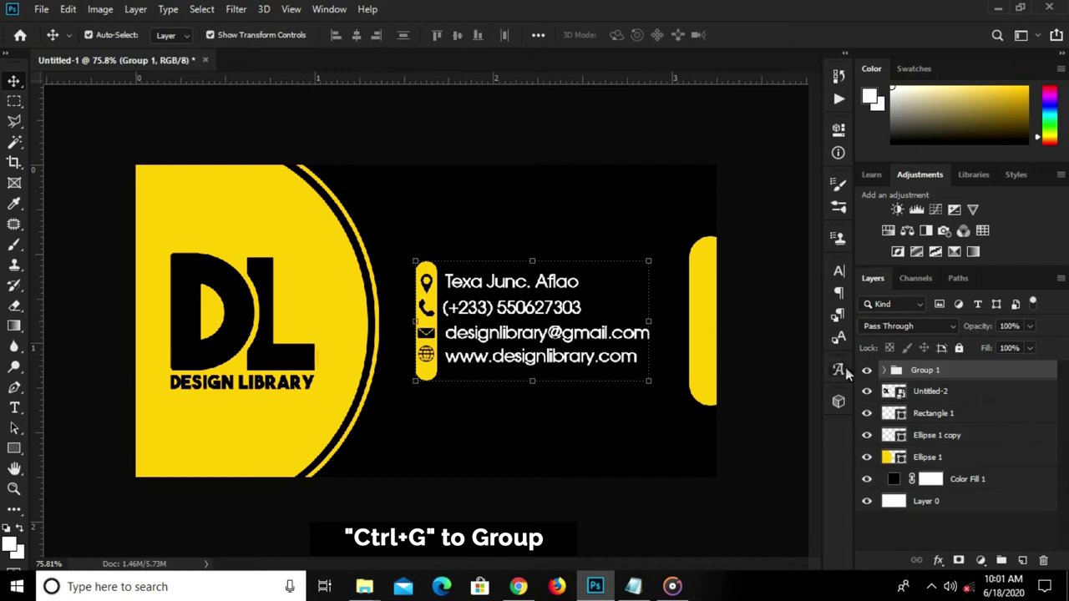
left_click(866, 371)
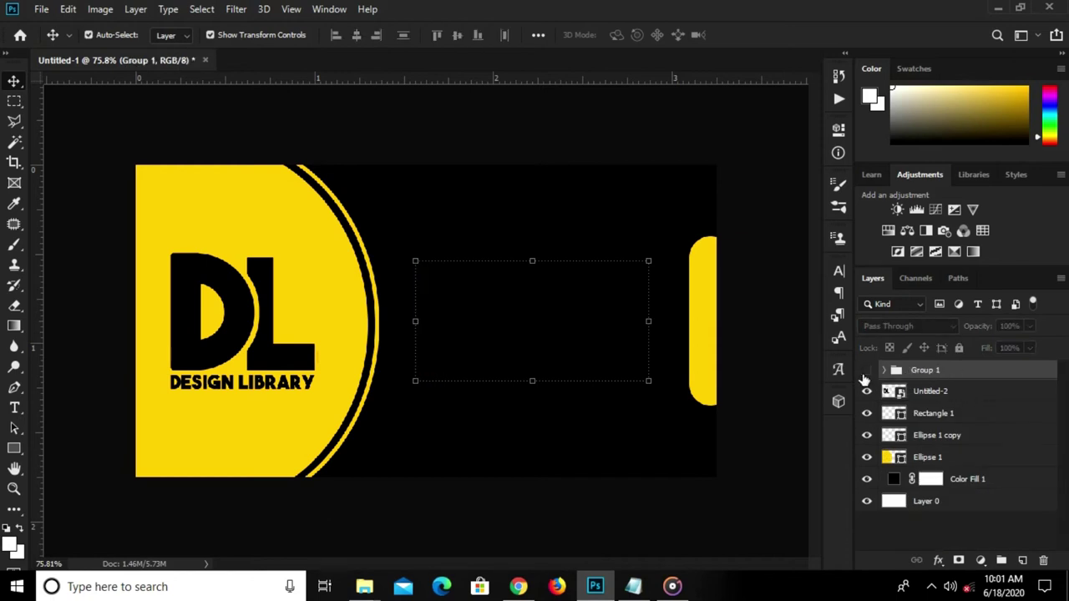
Scale Group 1 to about 89% and centre it vertically on the card.
left_click(866, 370)
key("ctrl+t")
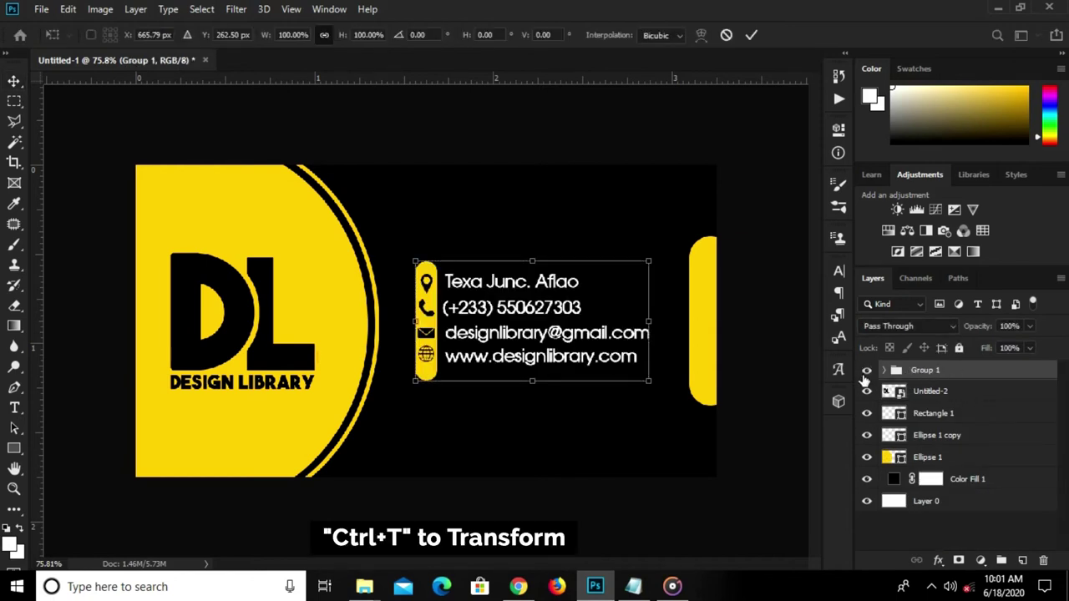
left_click_drag(649, 261, 625, 273)
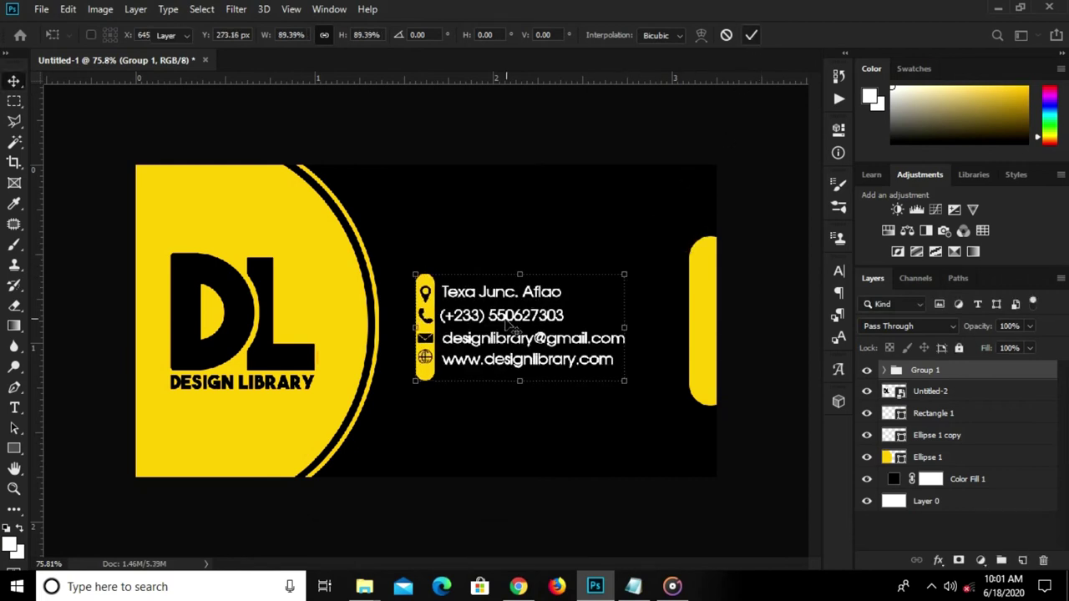
left_click(752, 38)
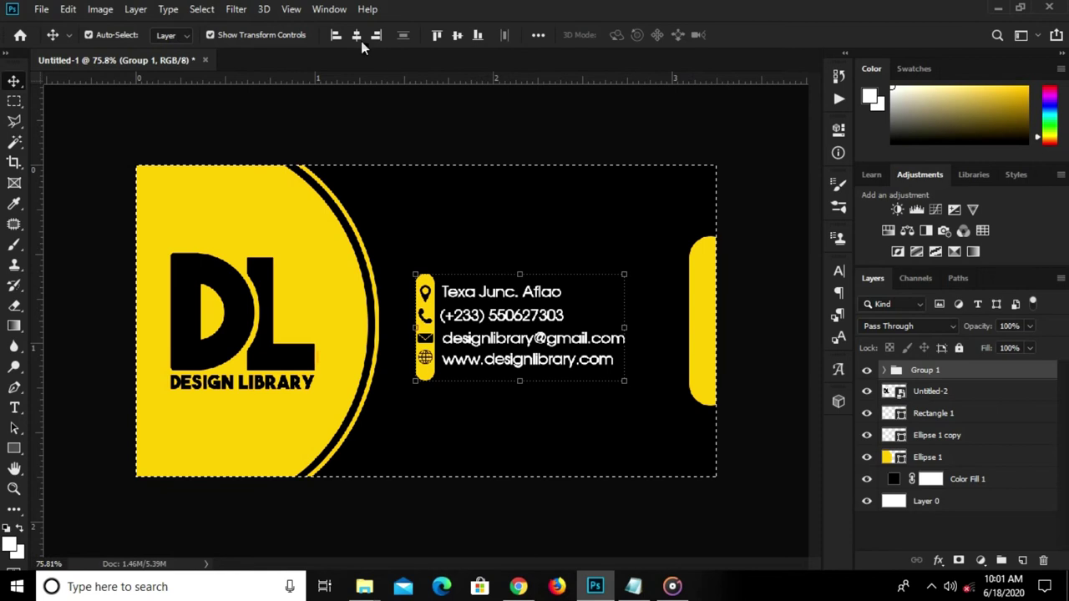
left_click(457, 36)
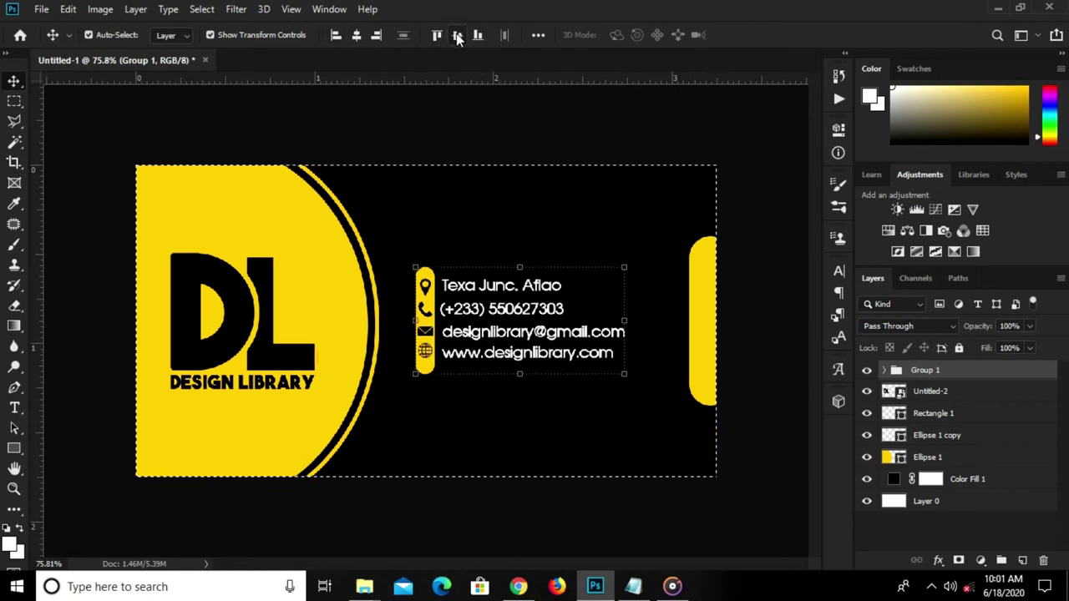
Nudge Group 1 slightly left and deselect it.
key("ctrl+d")
key("ctrl+t")
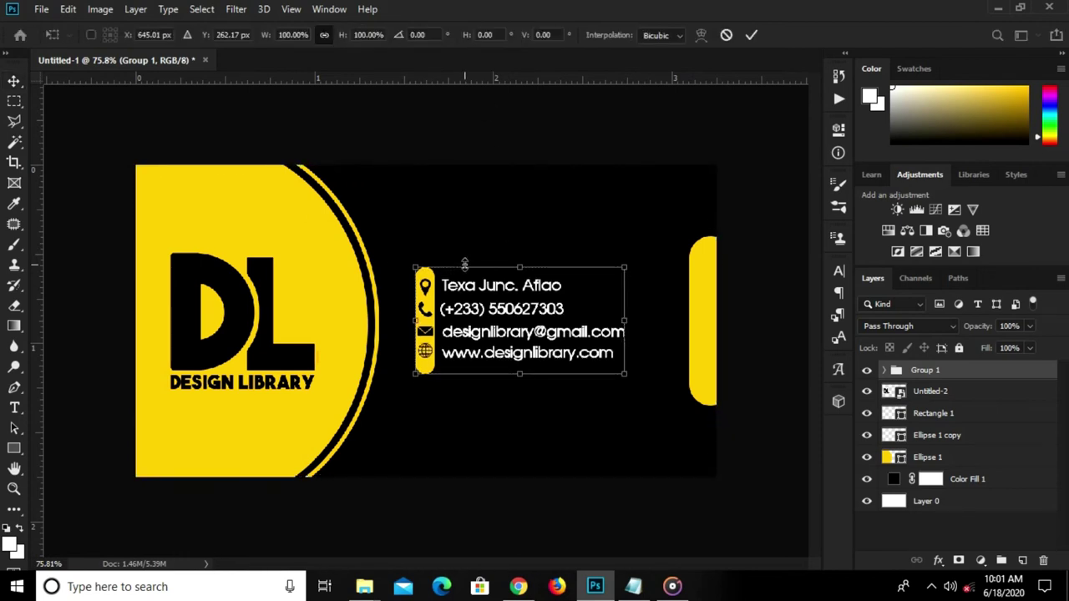
key("Left")
key("Left")
key("Left")
key("Left")
key("Left")
key("Left")
key("Left")
key("Left")
key("Left")
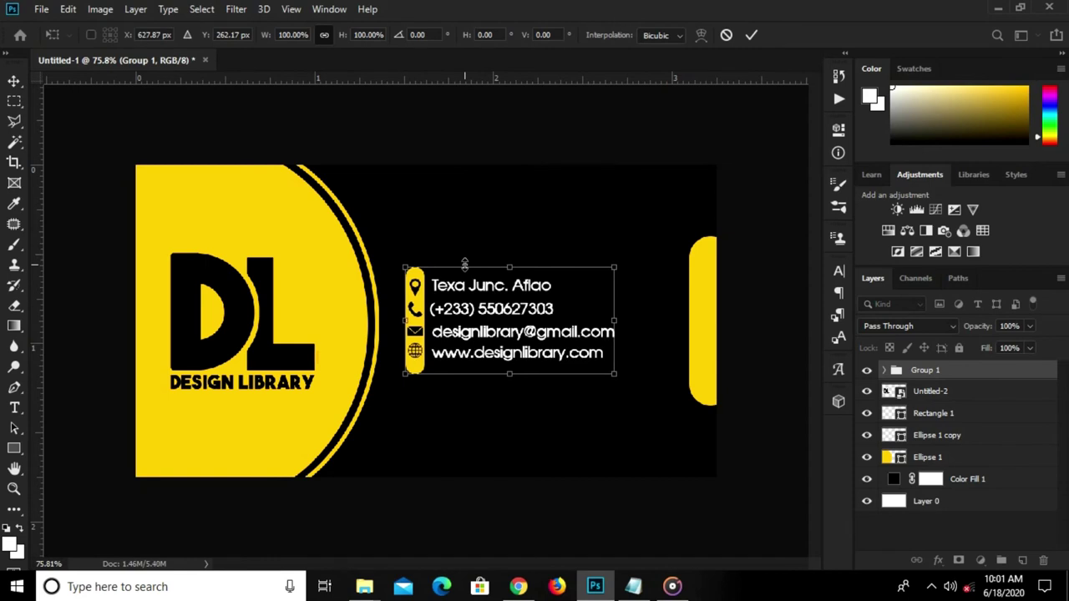
key("Return")
left_click(490, 138)
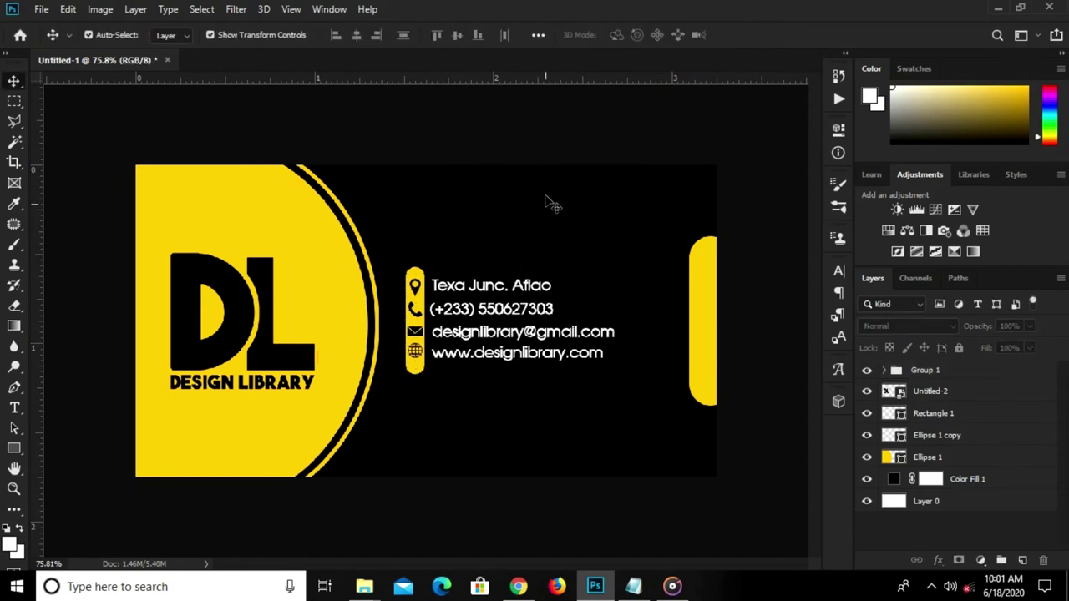
Duplicate the address line and move the copy to the card's top right.
left_click(494, 287)
scroll(501, 287, "up", 2)
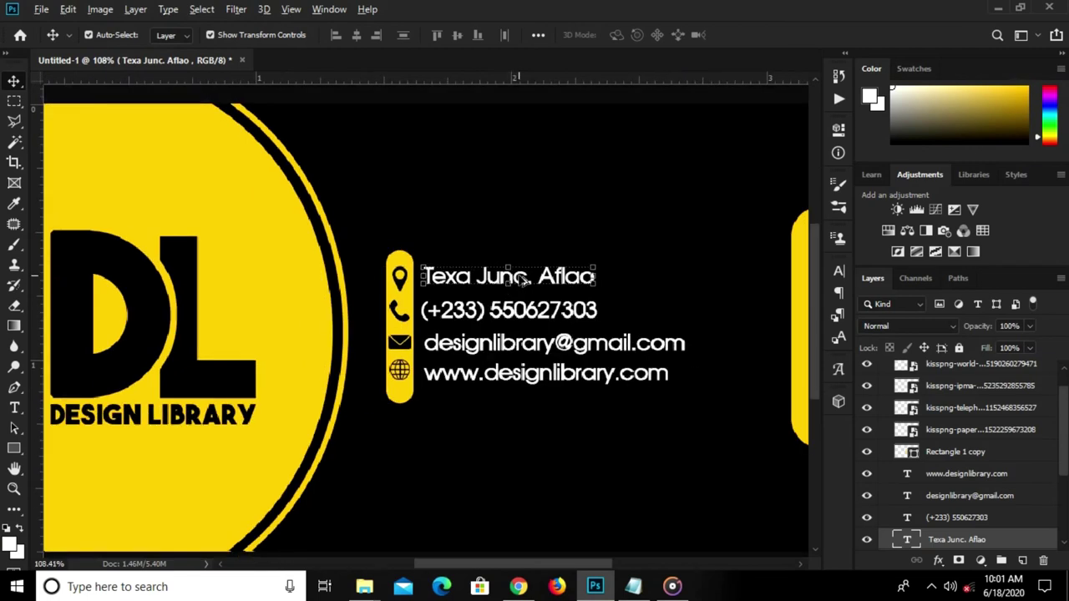
left_click_drag(518, 275, 663, 201, "alt")
scroll(616, 175, "down", 3)
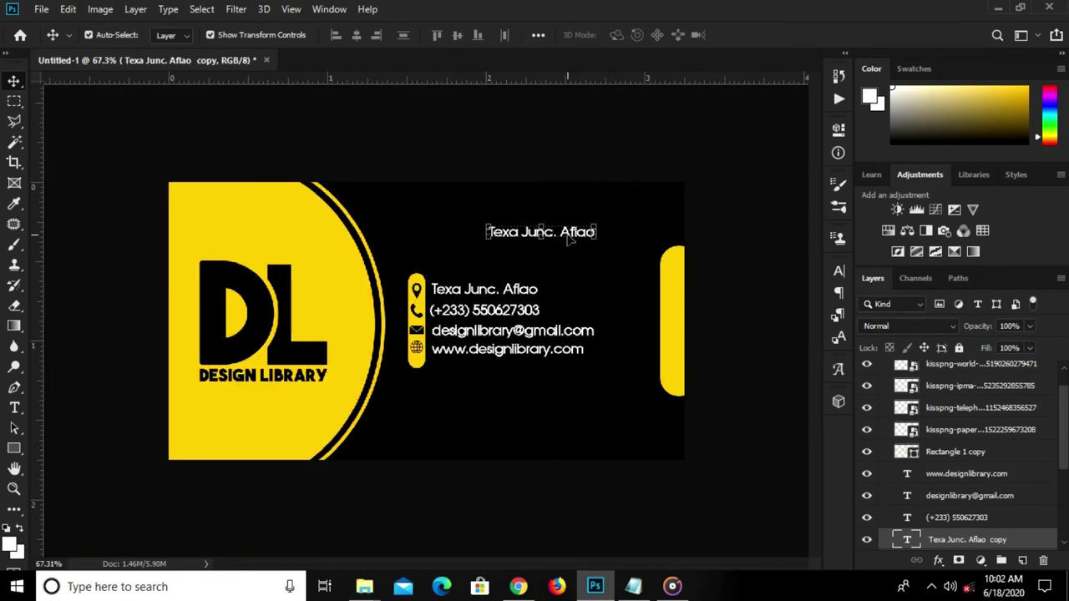
left_click_drag(547, 238, 572, 221)
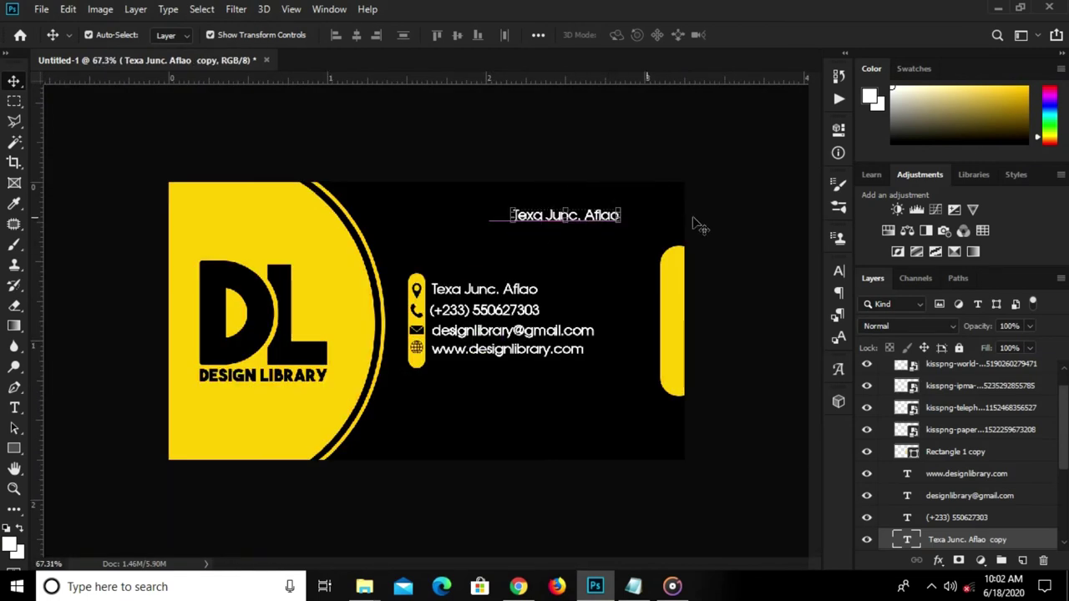
Set the copied address line in Cocogoose with All Caps enabled.
left_click(838, 270)
left_click(706, 293)
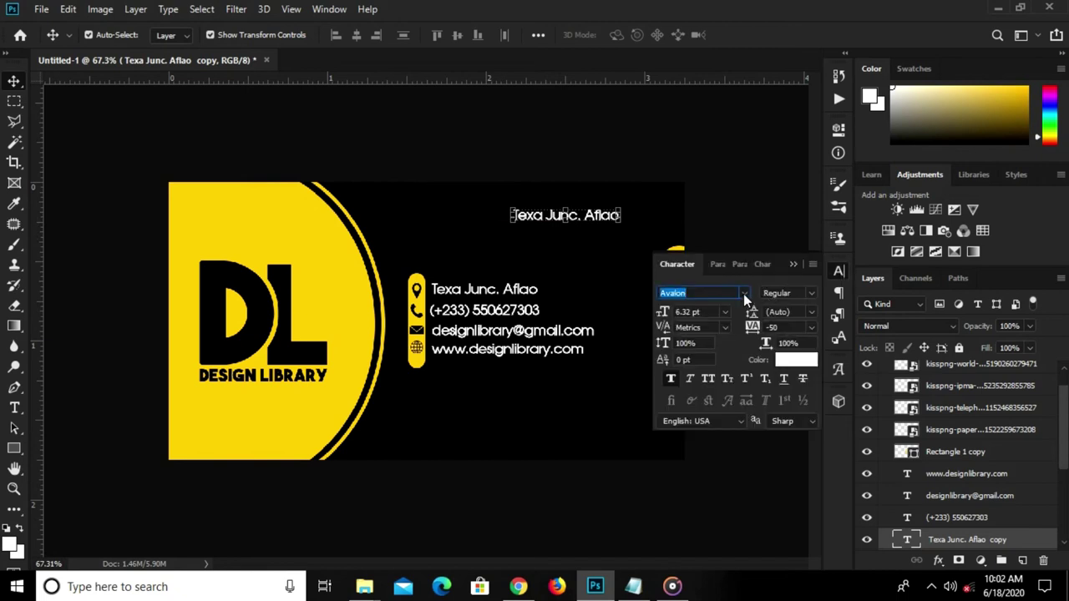
left_click(743, 294)
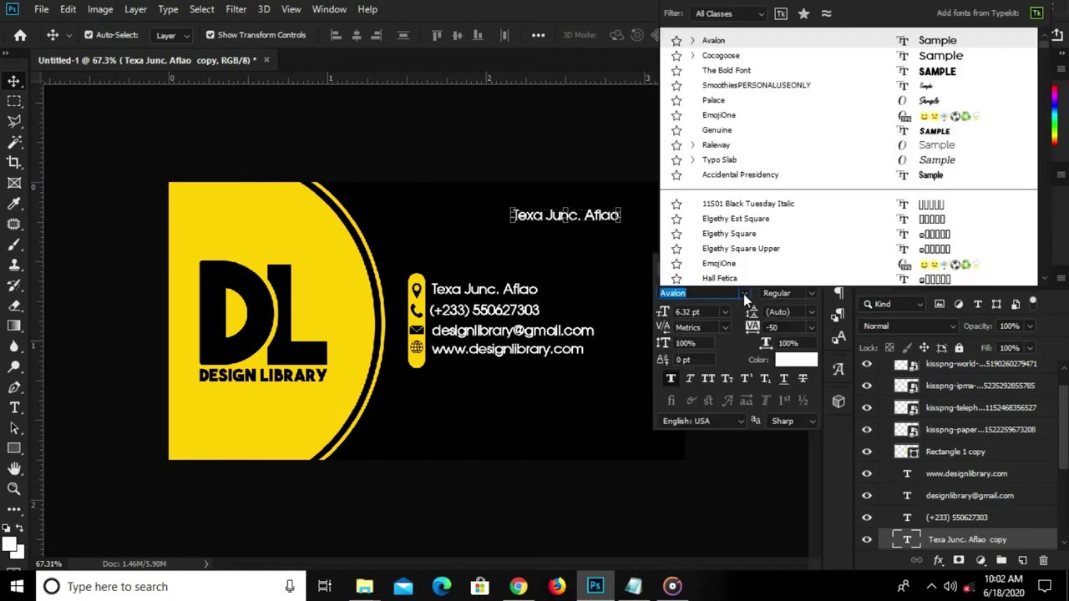
left_click(716, 56)
left_click(658, 310)
type("10")
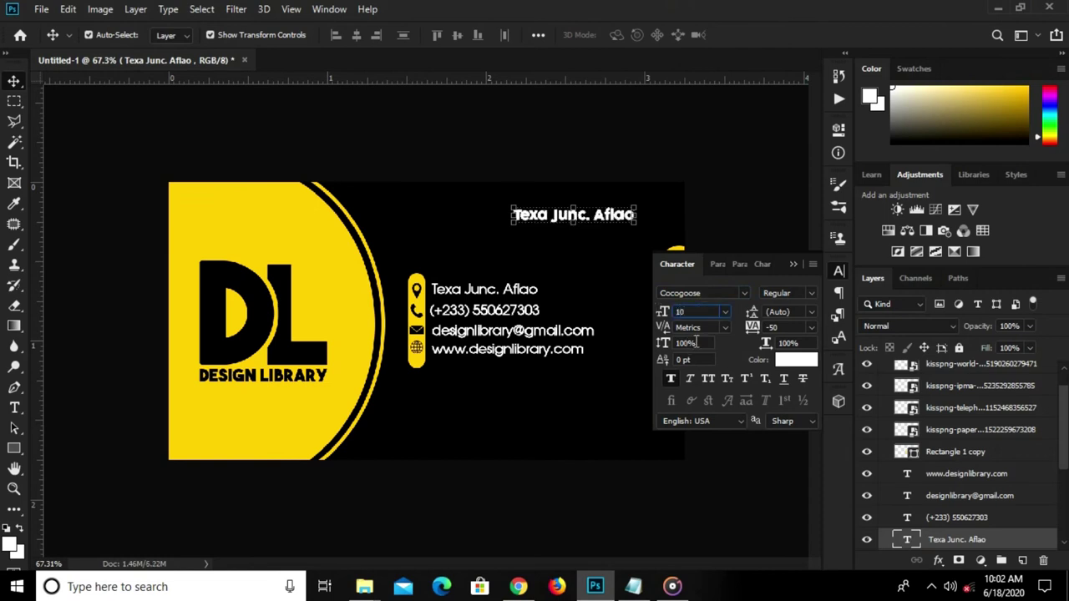
left_click(707, 378)
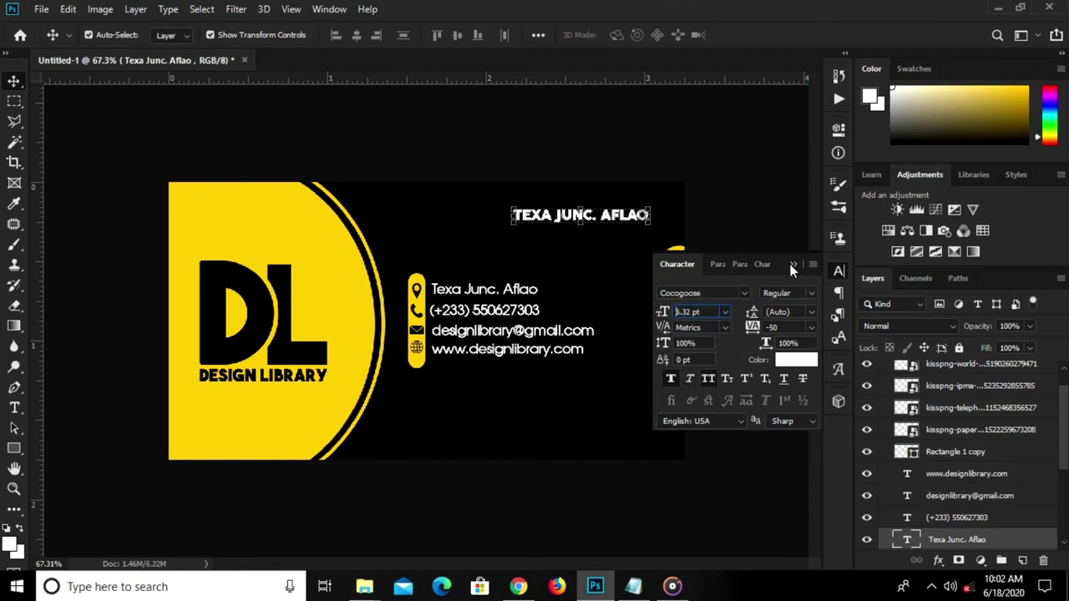
left_click(793, 264)
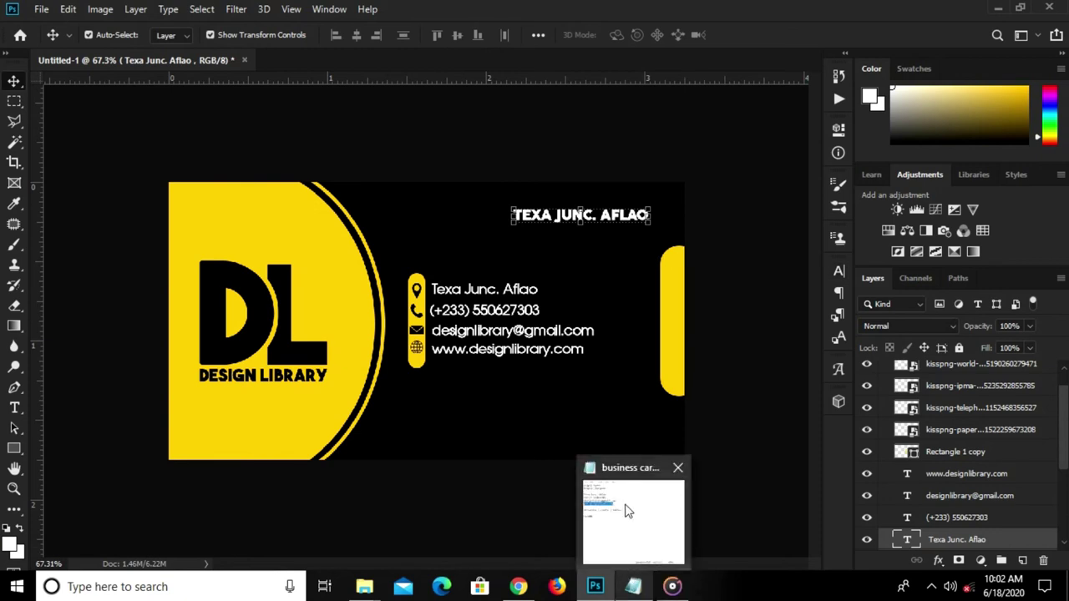
Copy the cardholder's name from the Notepad notes and paste it over the top-right text line.
mouse_move(633, 587)
left_click(626, 508)
left_click_drag(353, 228, 249, 227)
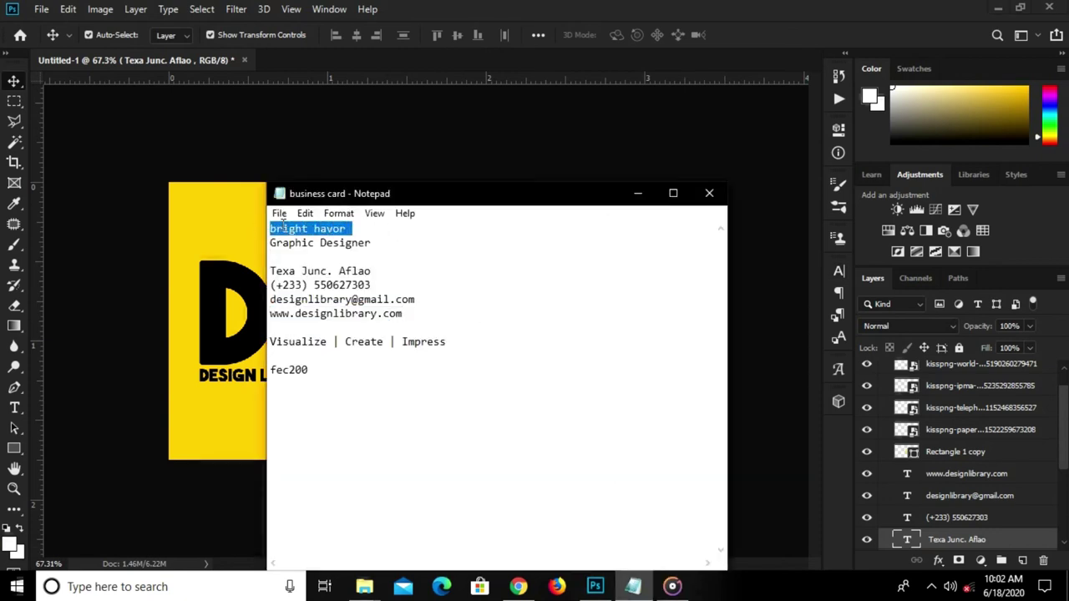
right_click(282, 224)
left_click(366, 276)
left_click(220, 221)
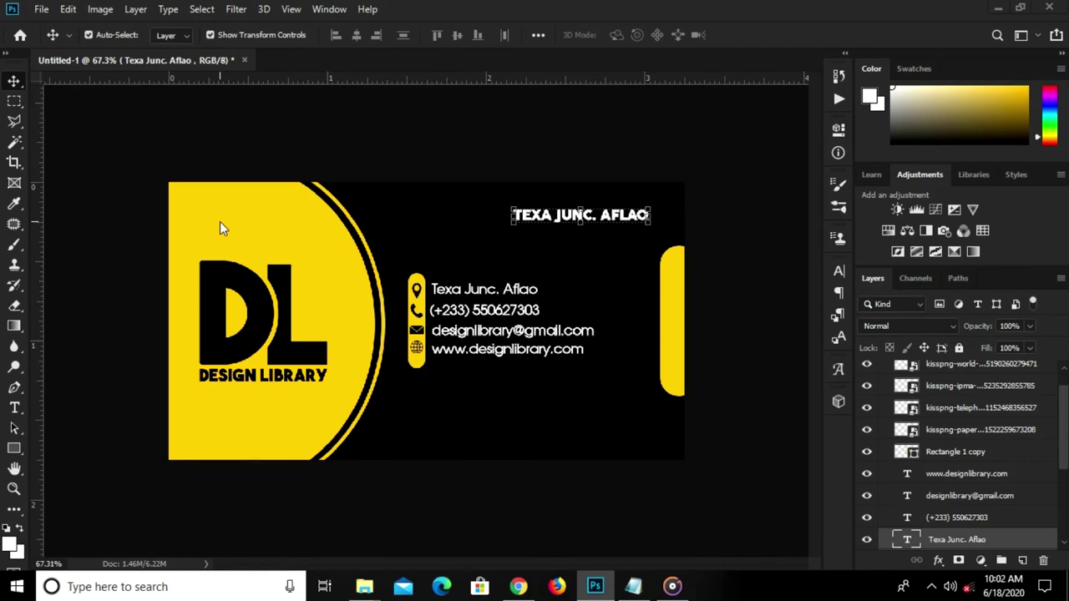
key("t")
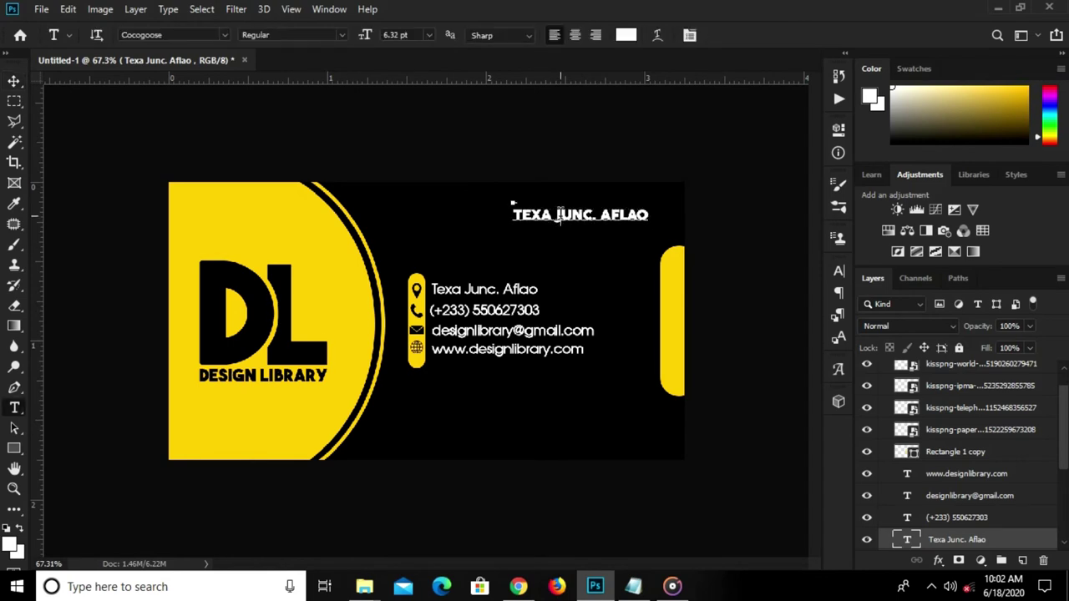
left_click(558, 216)
key("ctrl+a")
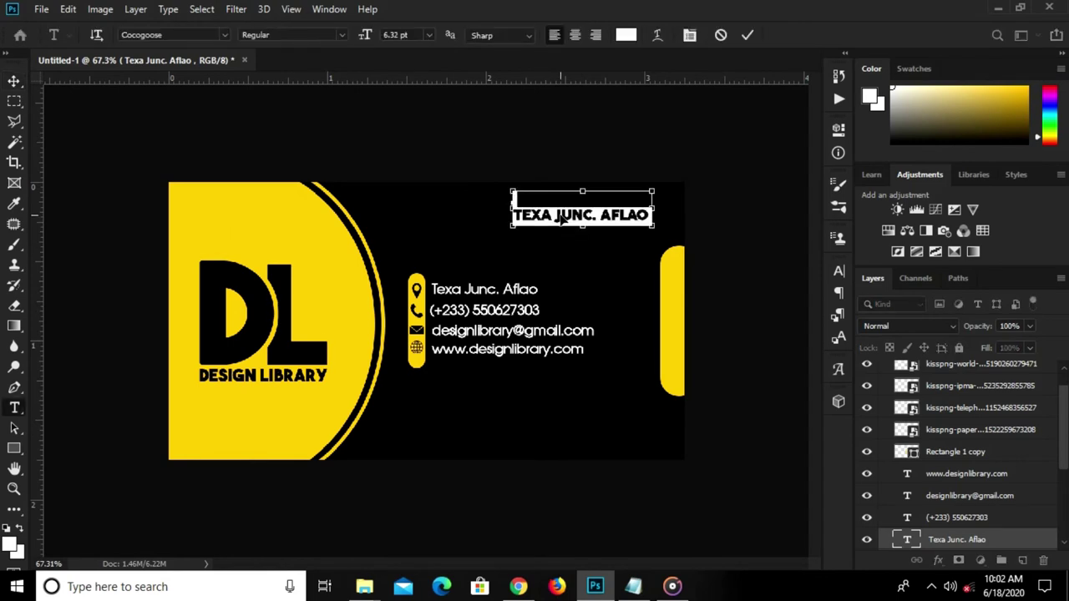
key("ctrl+v")
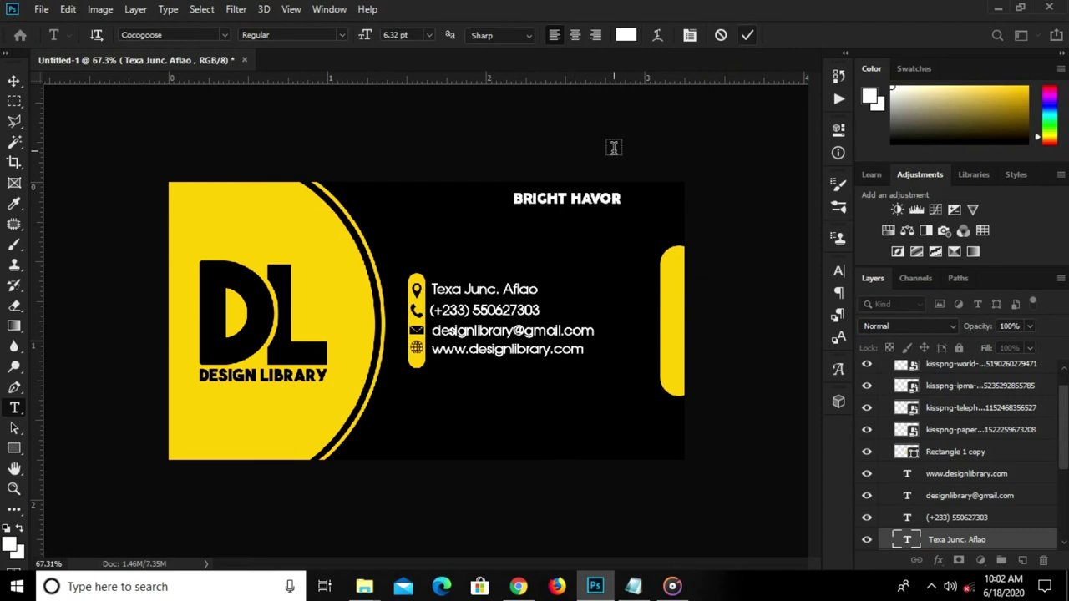
key("ctrl+Return")
Enlarge the name to 10 pt and shift it slightly left and down.
key("v")
left_click(837, 271)
type("1")
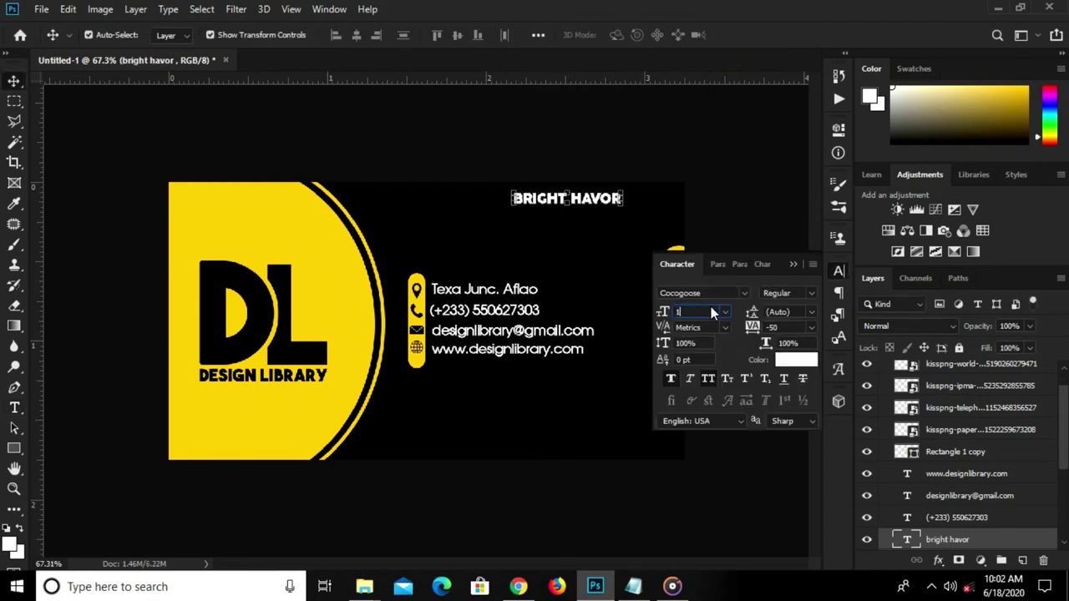
type("0")
key("Return")
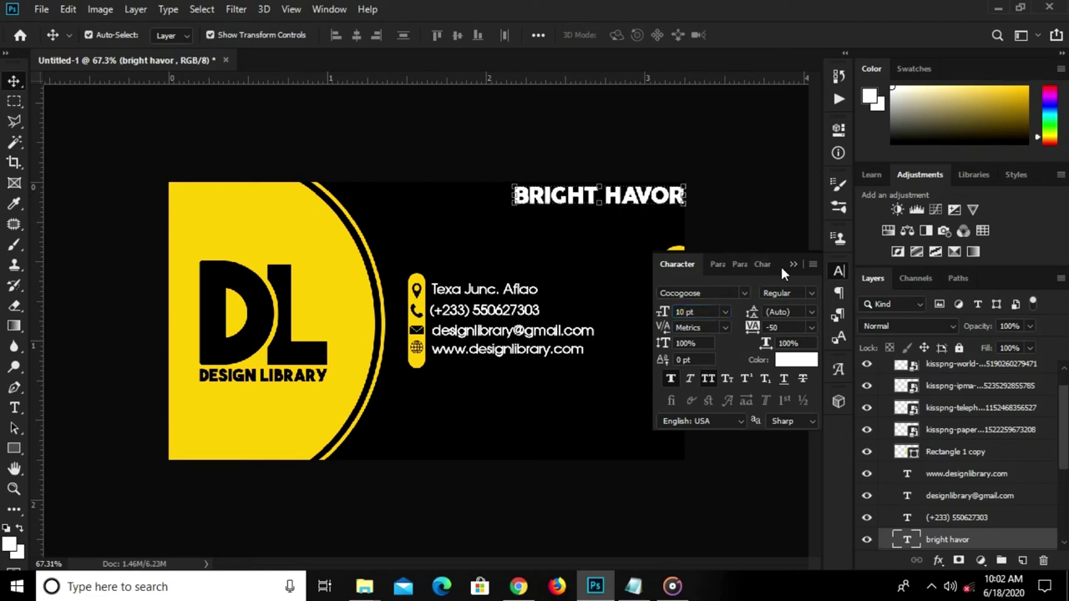
left_click(791, 264)
mouse_move(630, 199)
left_mouse_down()
mouse_move(622, 215)
mouse_move(600, 216)
left_mouse_up()
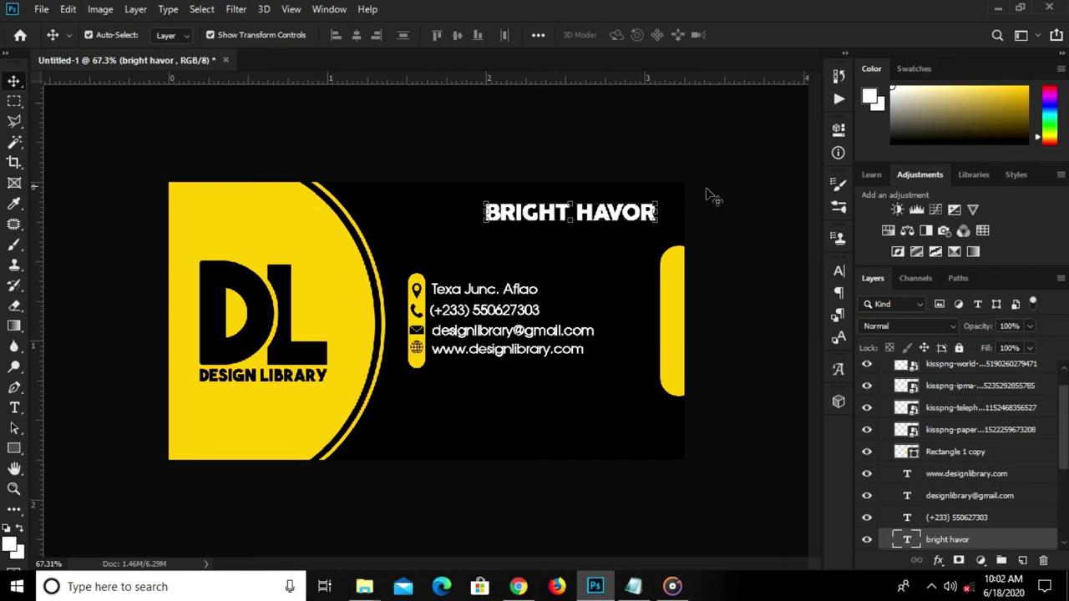
scroll(598, 208, "up", 1)
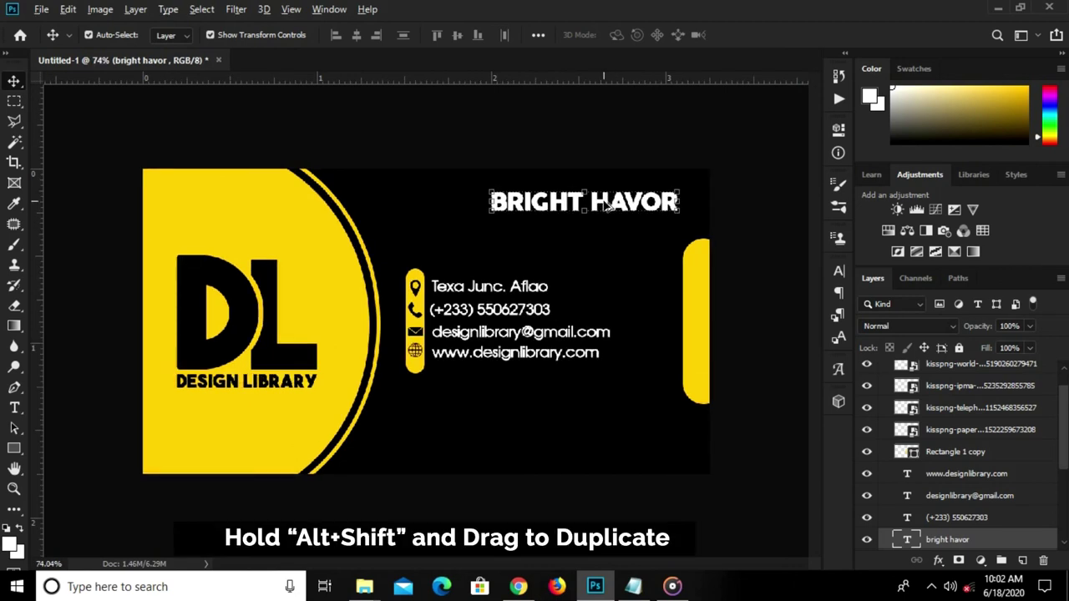
Duplicate the name line below itself and retype it as the Graphic Designer job title.
left_click_drag(608, 206, 573, 237)
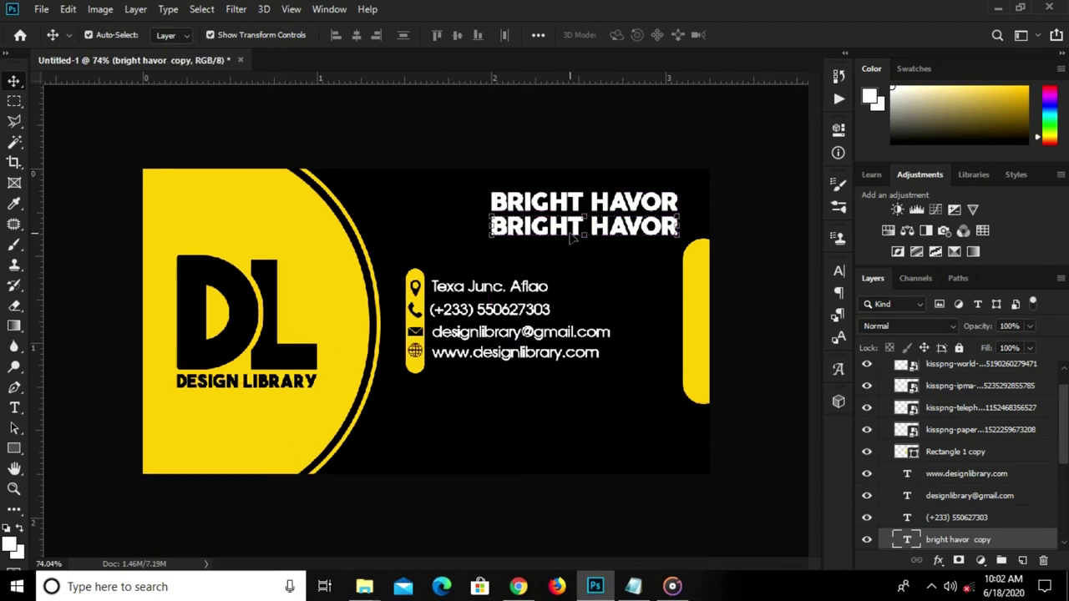
double_click(576, 226)
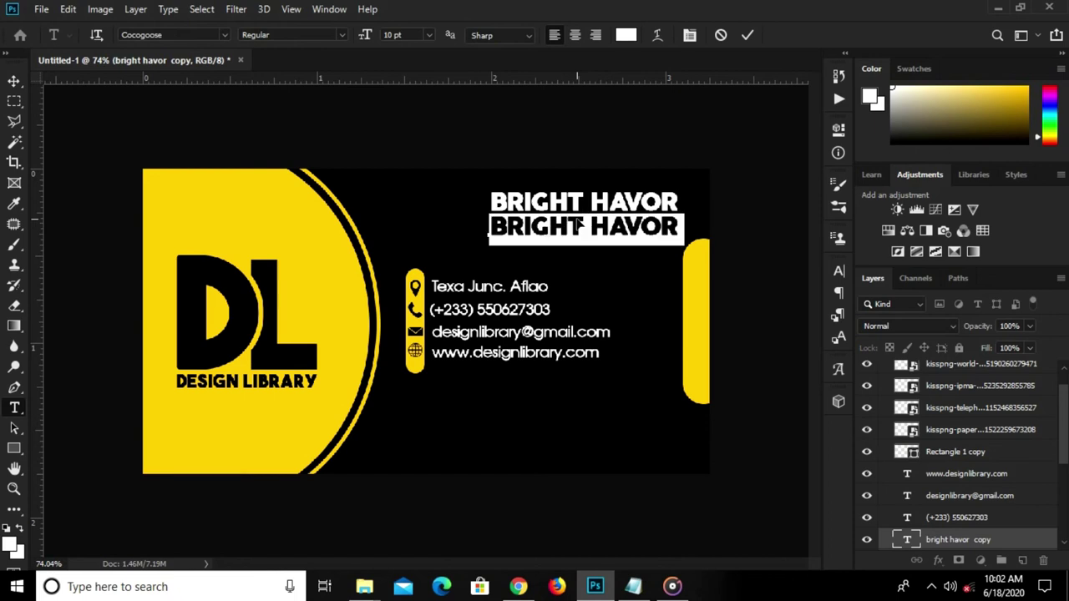
type("GRAPHIC S")
key("BackSpace")
type("DESIGNI")
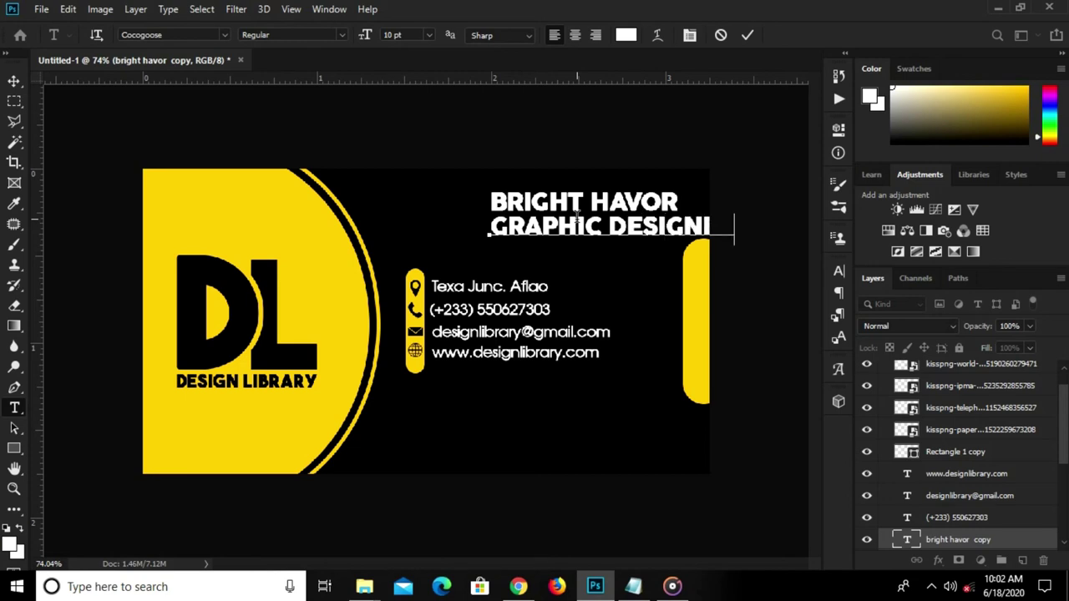
left_click(749, 33)
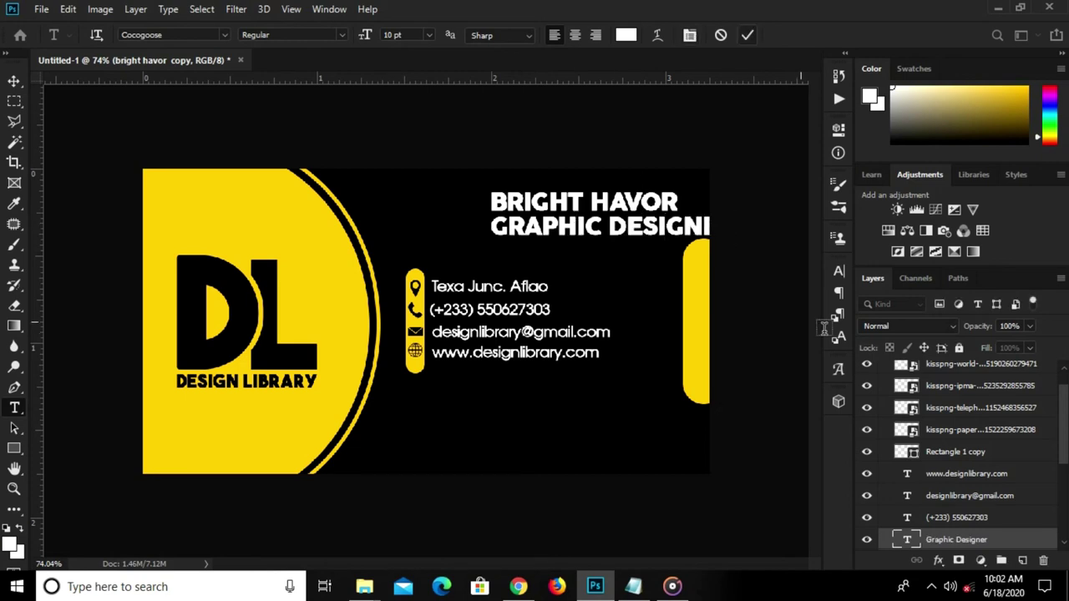
Turn off All Caps, shrink the title to 6 pt, and nudge it up under BRIGHT HAVOR.
left_click(839, 272)
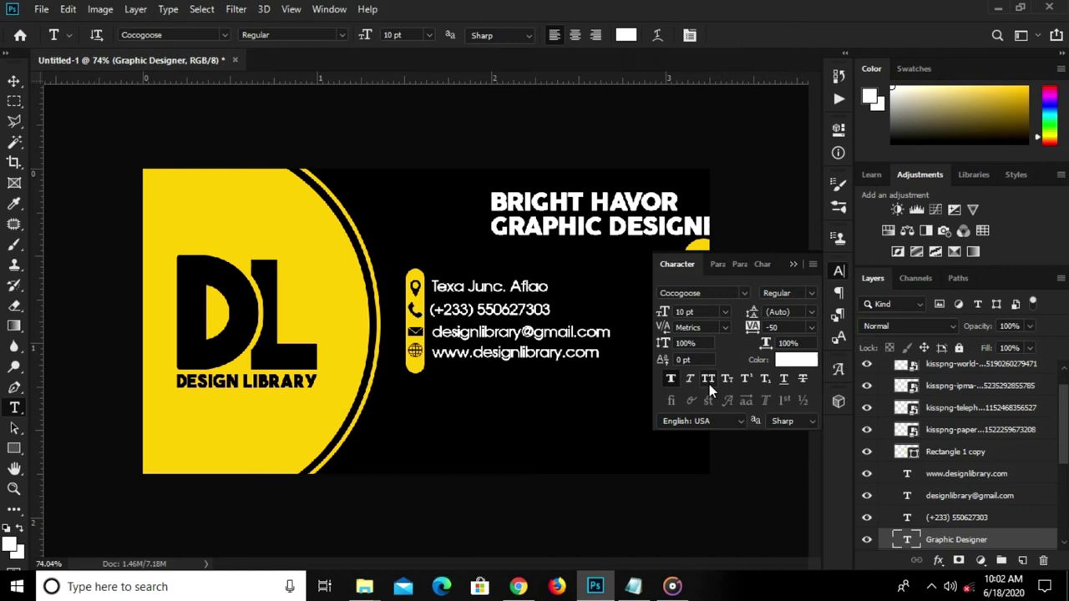
left_click(709, 380)
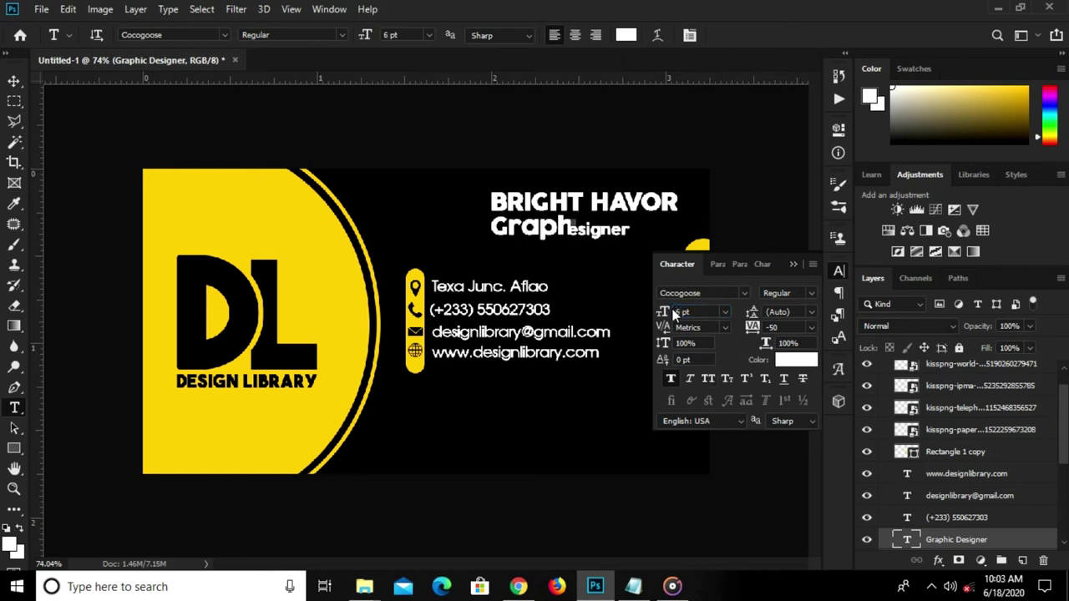
left_click(794, 264)
key("v")
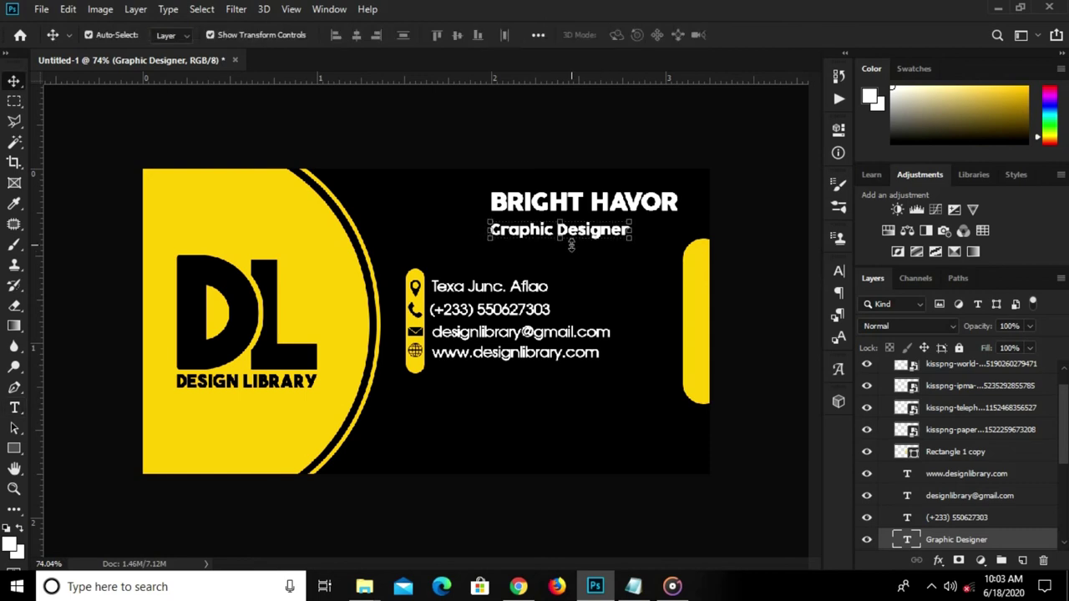
key("Up")
key("Up")
key("Up")
key("Up")
key("Up")
key("Up")
key("Up")
key("Up")
key("Up")
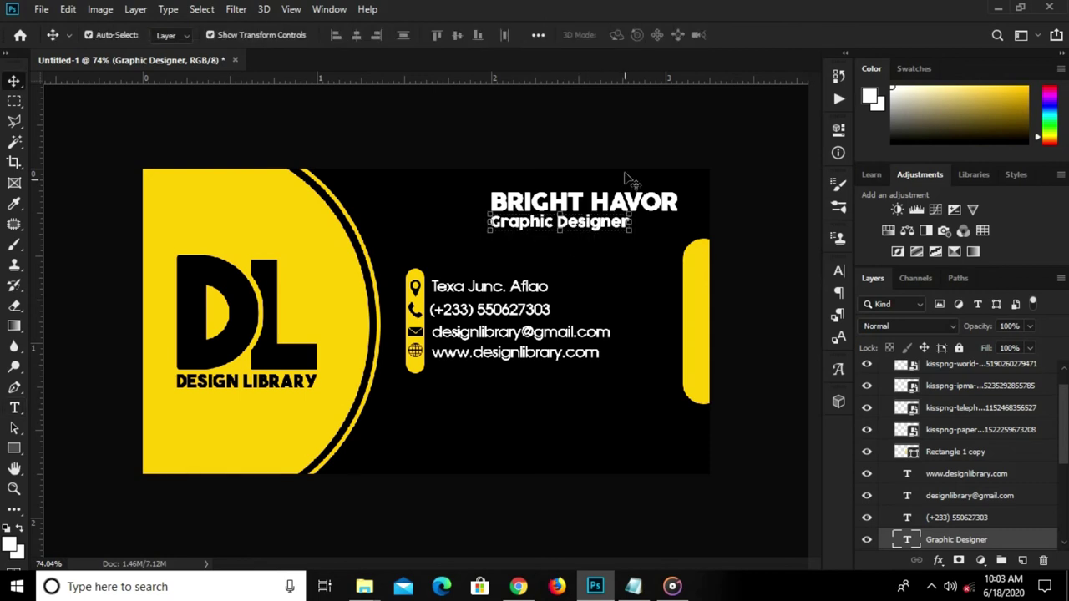
left_click(423, 202)
Draw a thin white 222 × 4 px rectangle underlining 'Graphic Designer'.
left_click_drag(6, 449, 60, 447)
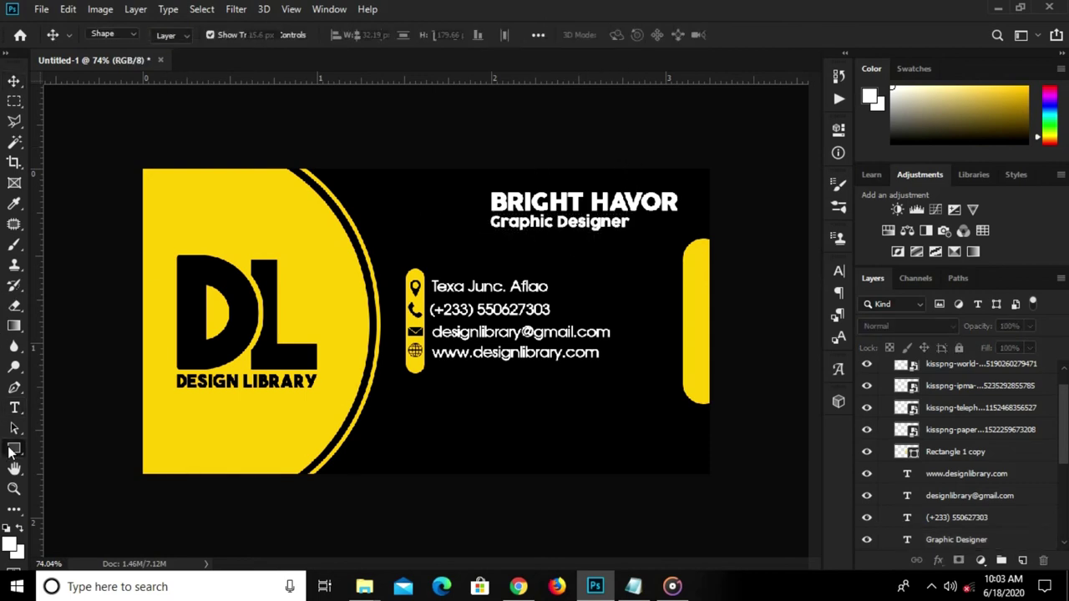
left_click_drag(488, 233, 622, 234)
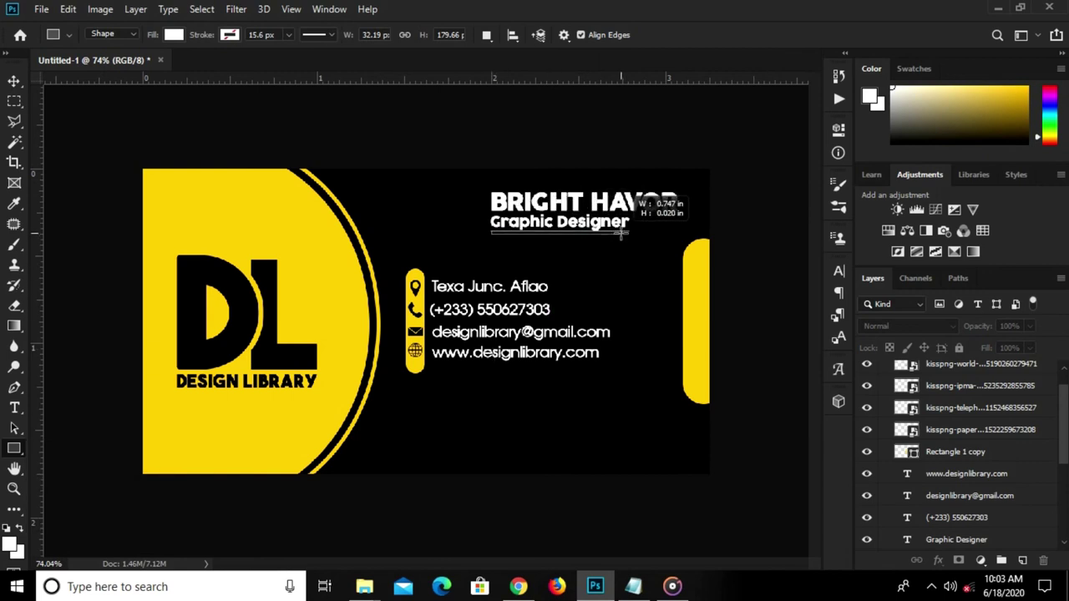
left_click_drag(621, 235, 619, 234)
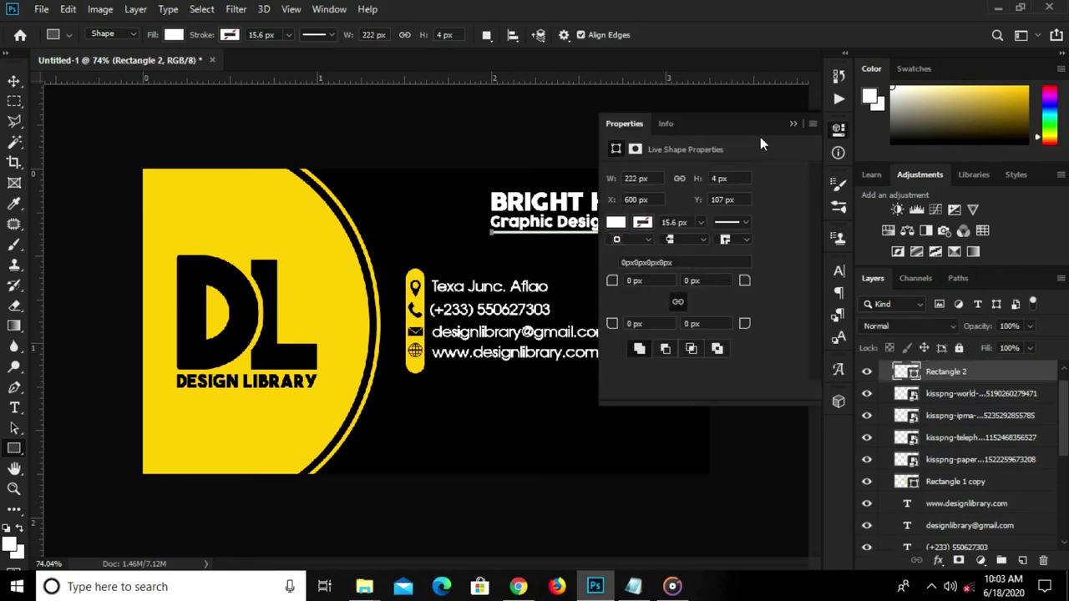
left_click(793, 124)
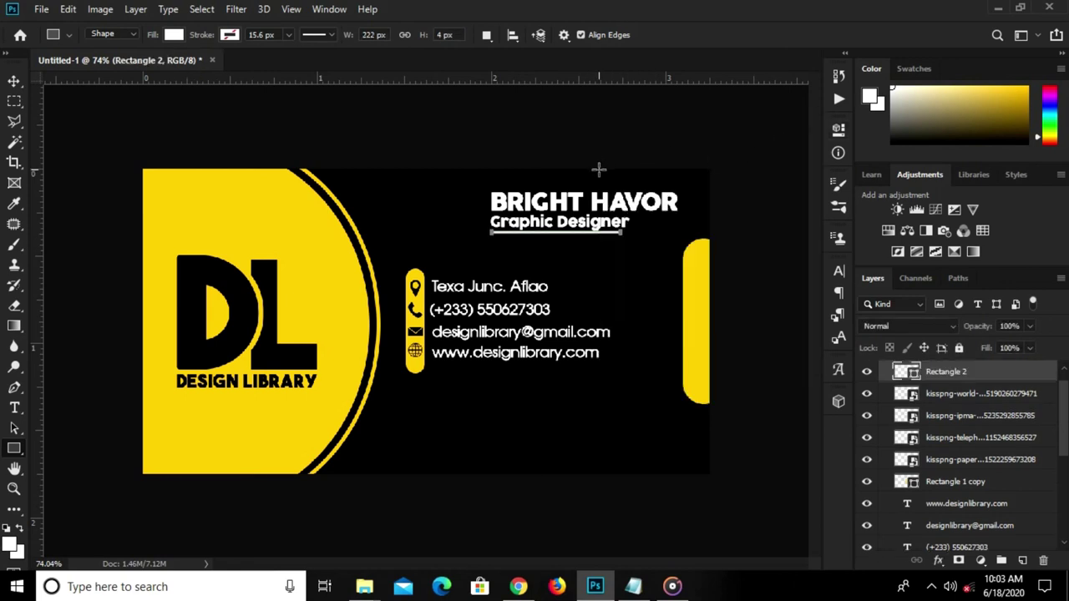
key("ctrl+plus")
left_click(464, 113)
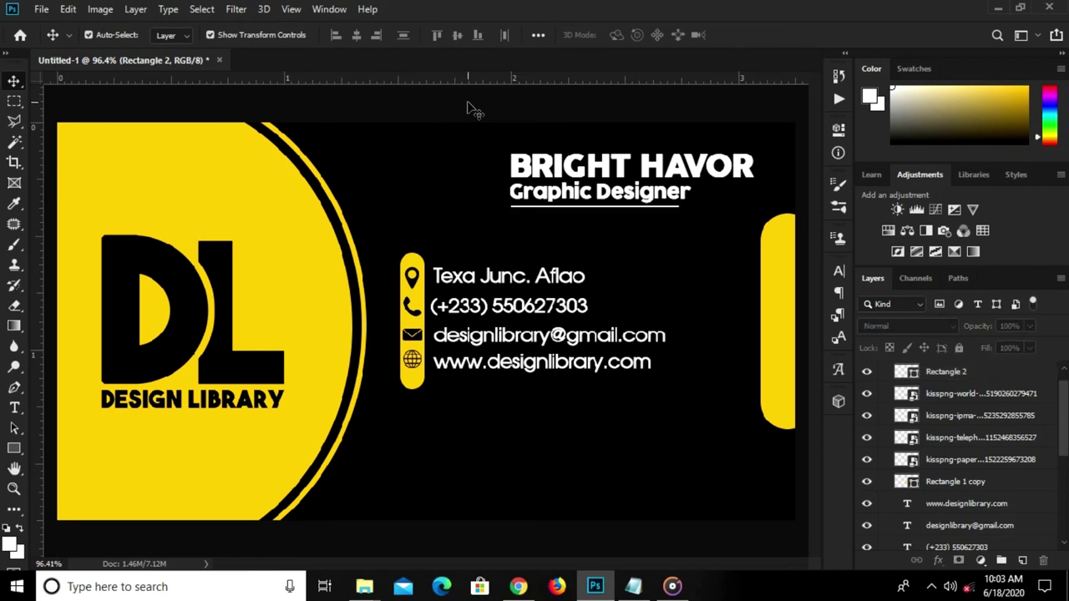
scroll(525, 151, "down", 1)
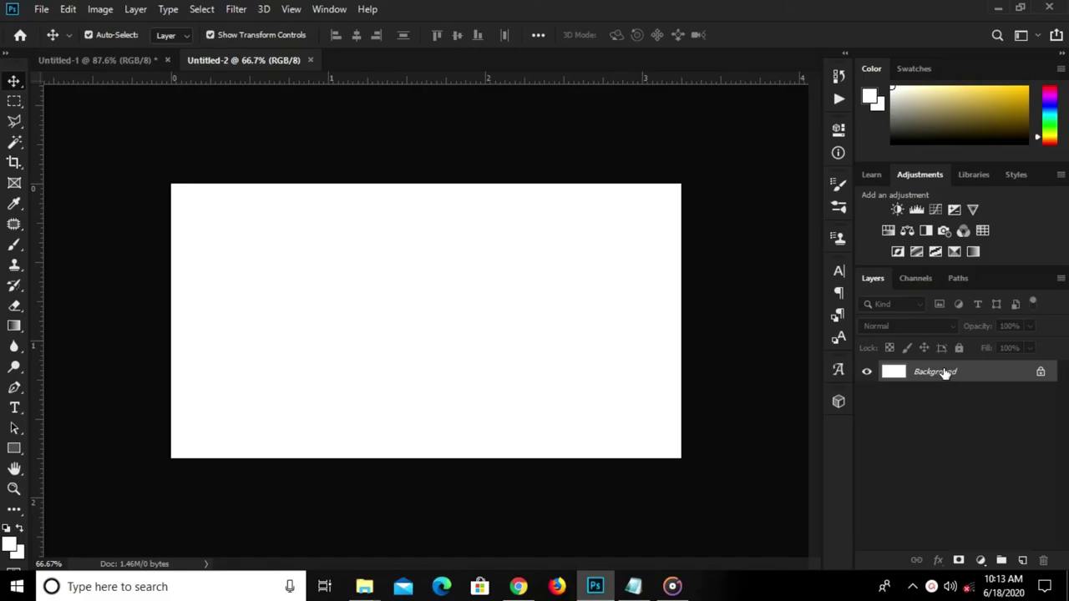
Convert the Background to Layer 0 and add a black Solid Color fill layer.
double_click(945, 373)
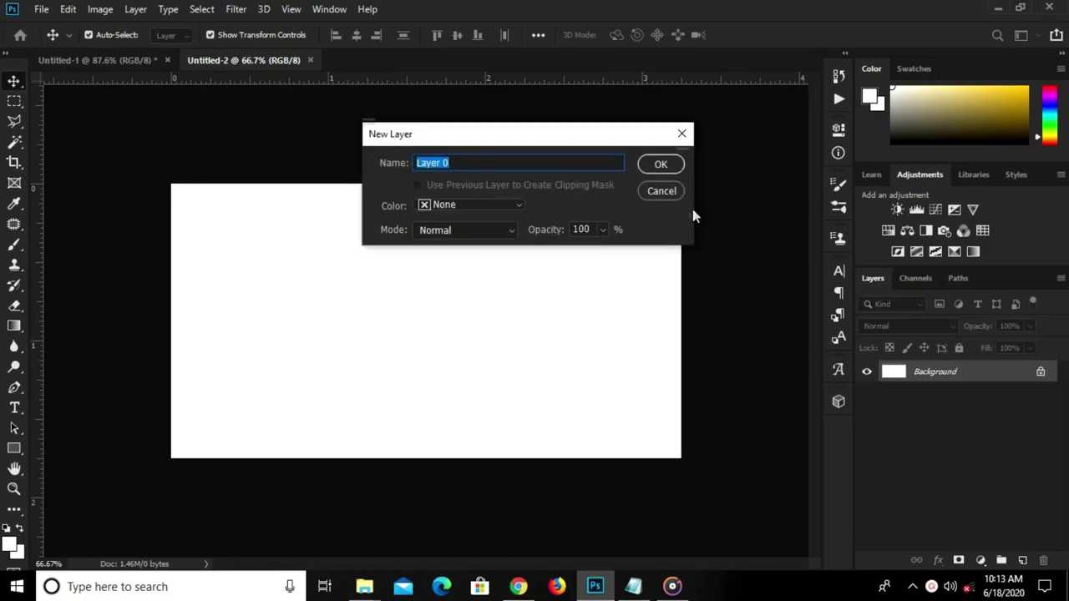
left_click(661, 165)
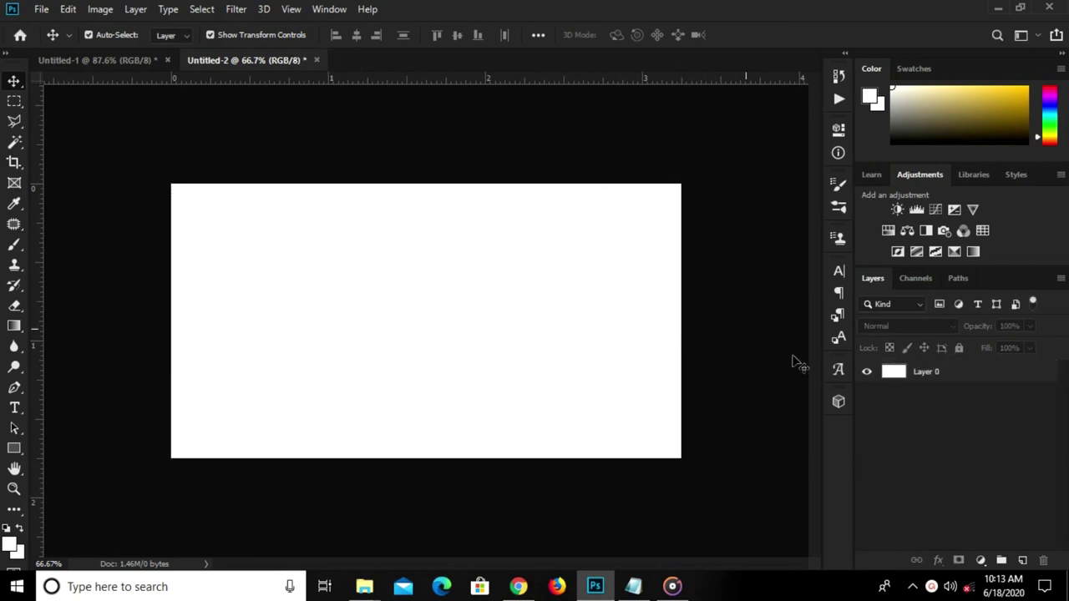
left_click(978, 564)
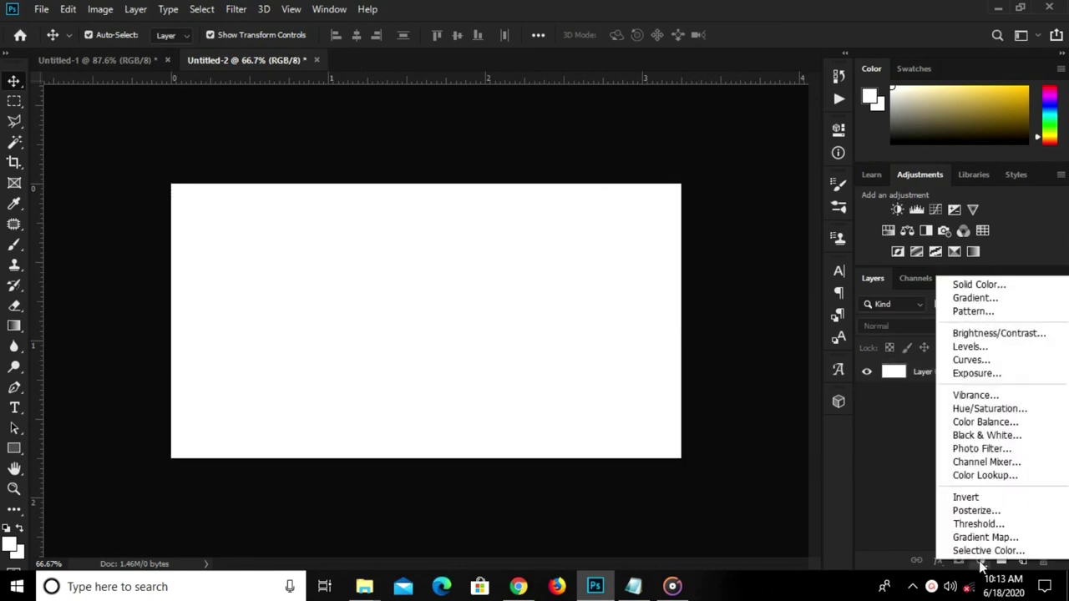
left_click(978, 284)
left_click_drag(646, 376, 674, 415)
left_click(800, 210)
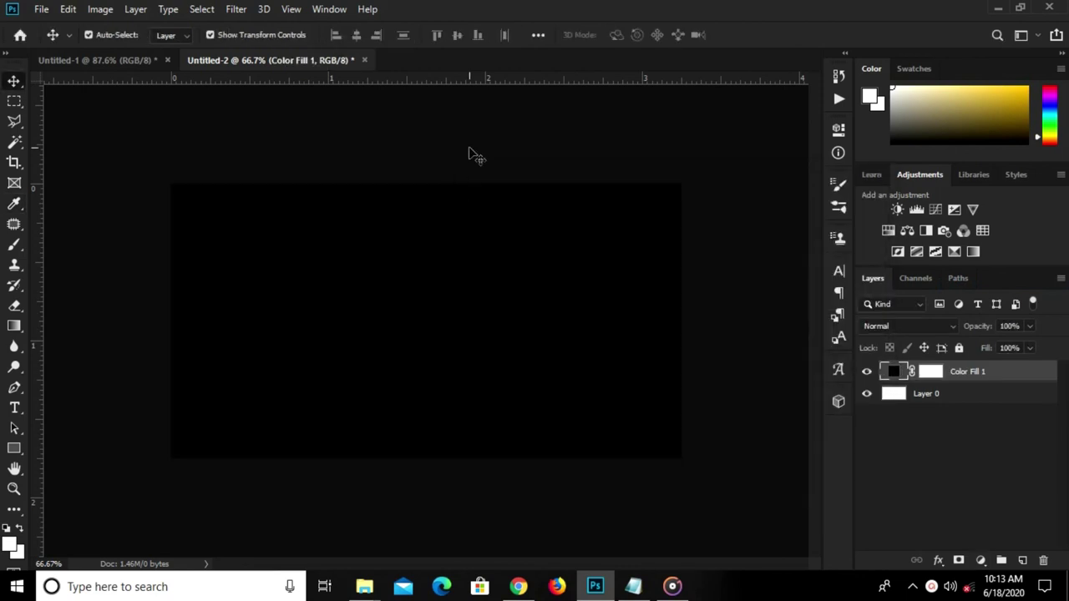
Place the Untitled-2 logo file as an embedded layer and add a Color Overlay effect.
left_click(41, 9)
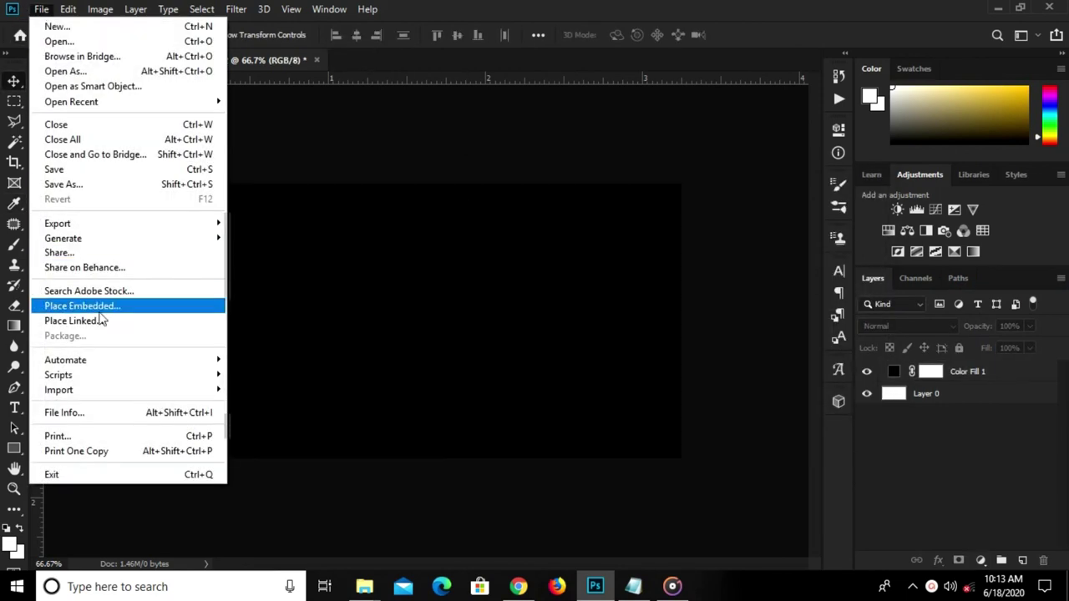
left_click(100, 309)
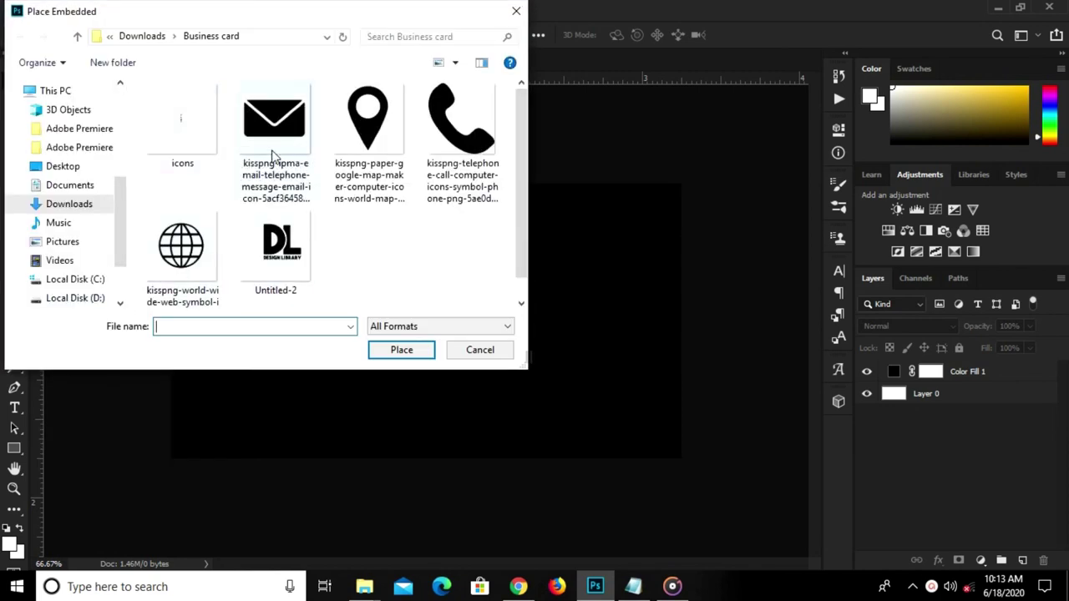
scroll(276, 167, "down", 1)
left_click(281, 230)
left_click(401, 350)
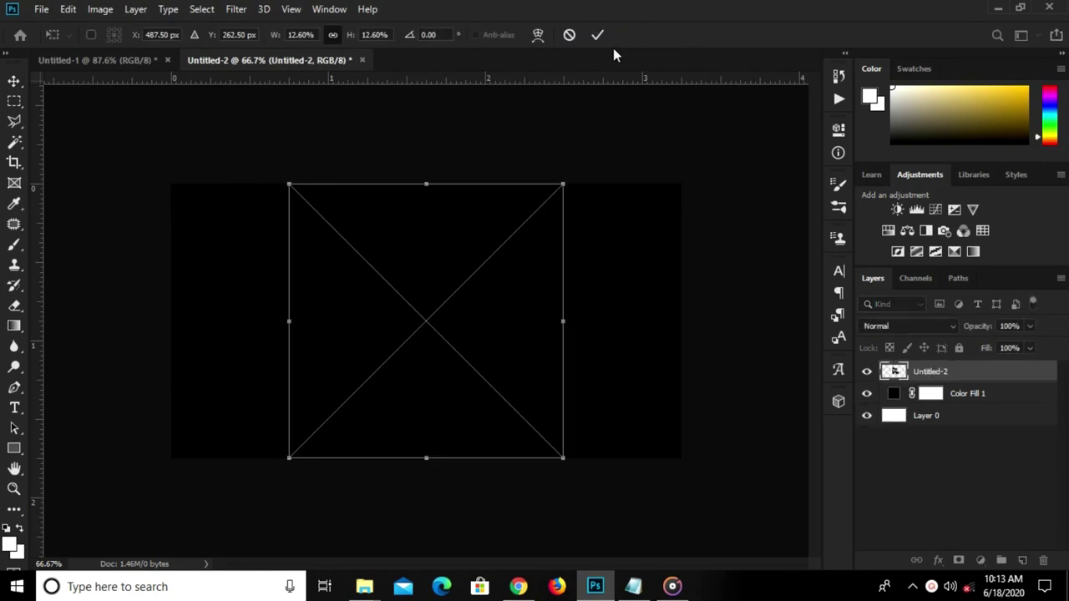
left_click(597, 34)
left_click(938, 562)
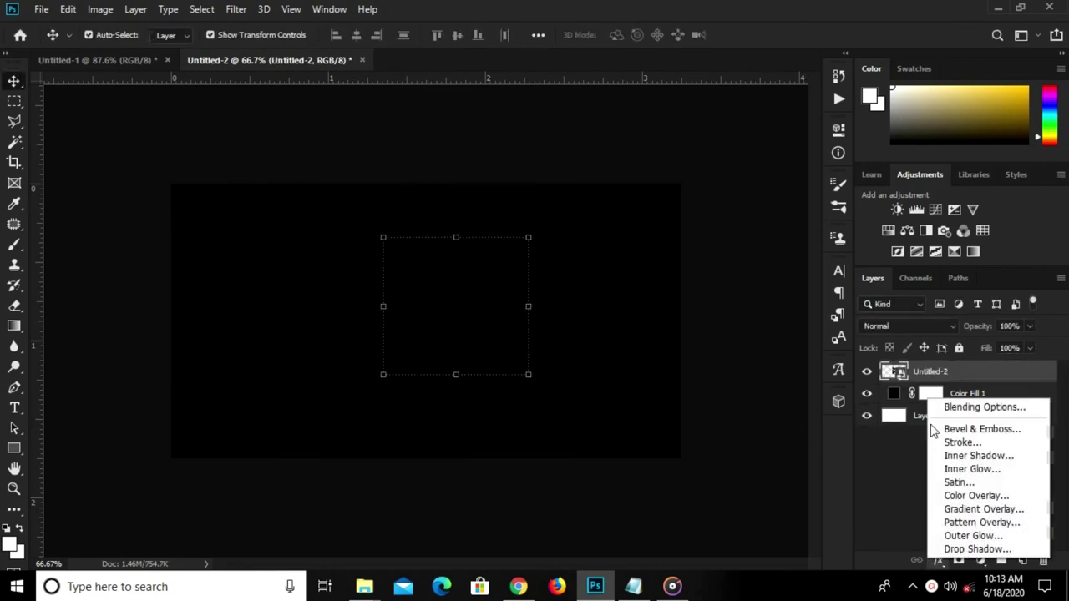
left_click(959, 497)
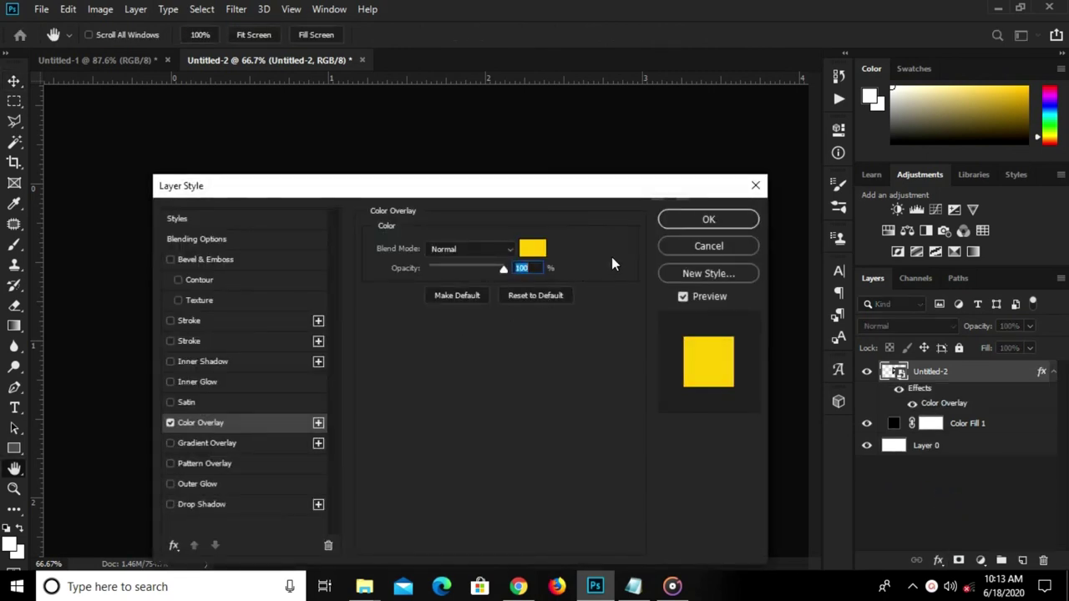
Set the DL logo's overlay colour to #fec200 yellow and move it to the upper middle.
left_click(533, 251)
left_click(758, 464)
left_click_drag(763, 464, 718, 462)
left_click(834, 209)
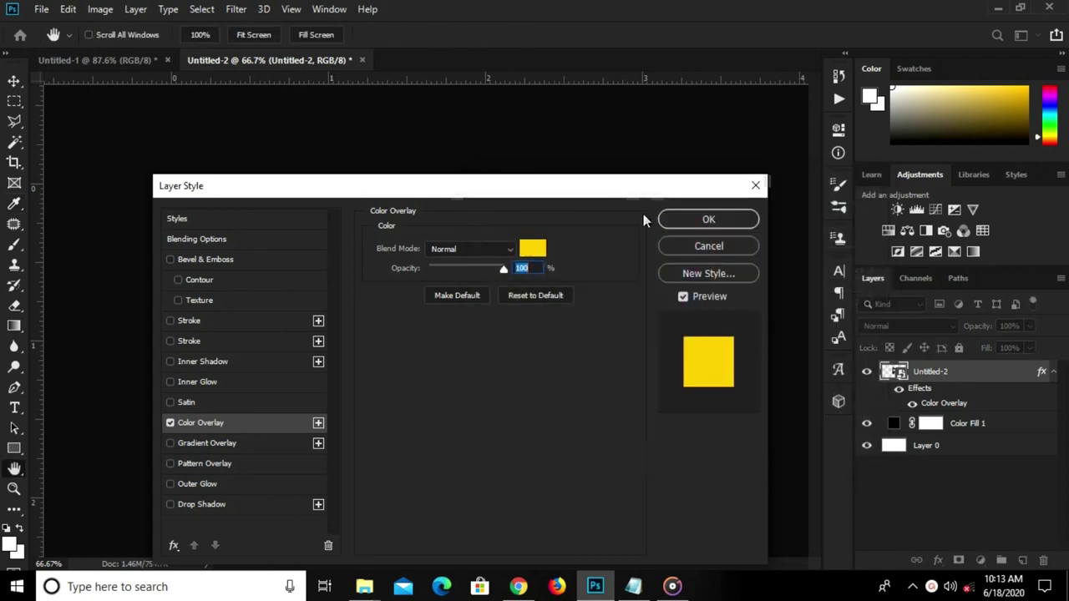
key("Return")
left_click_drag(445, 315, 429, 286)
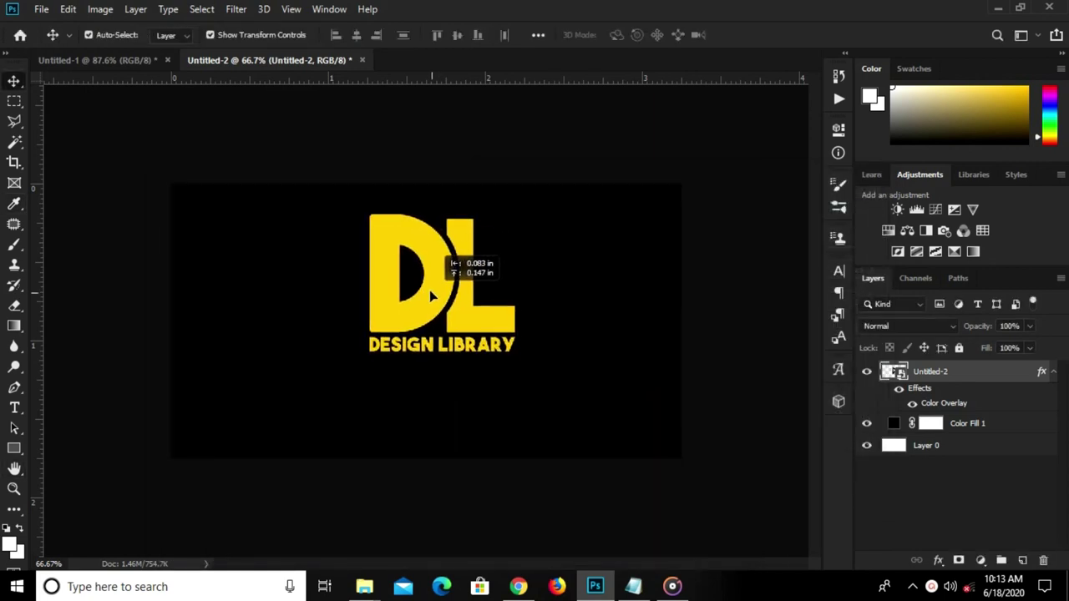
left_click_drag(429, 286, 428, 295)
left_click(492, 162)
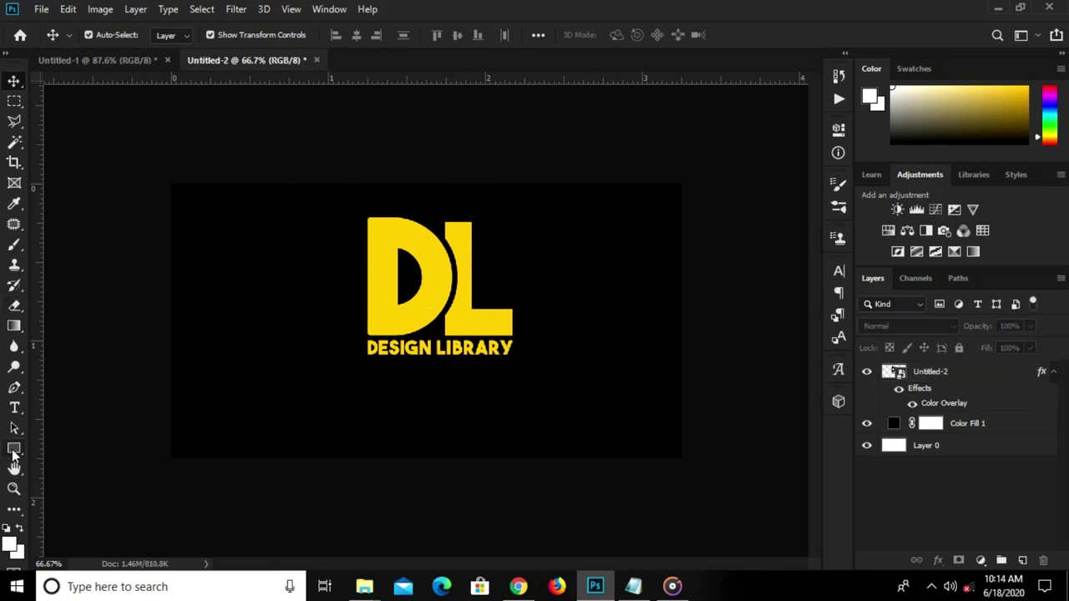
Draw a thin yellow 587 × 5 px bar beneath DESIGN LIBRARY.
left_click_drag(12, 449, 72, 451)
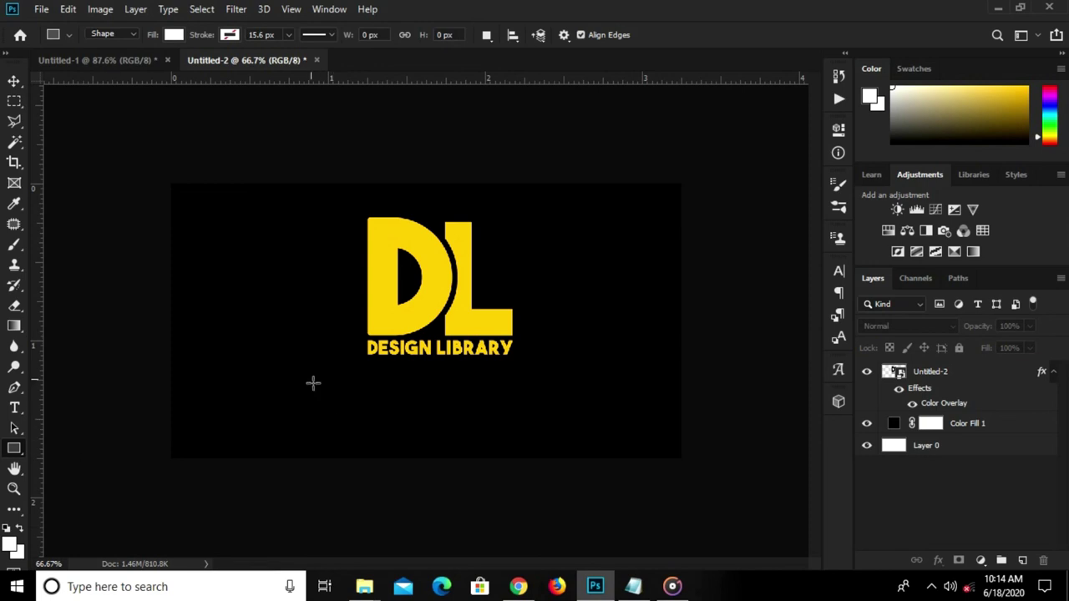
mouse_move(258, 360)
left_mouse_down()
mouse_move(618, 377)
mouse_move(618, 365)
left_mouse_up()
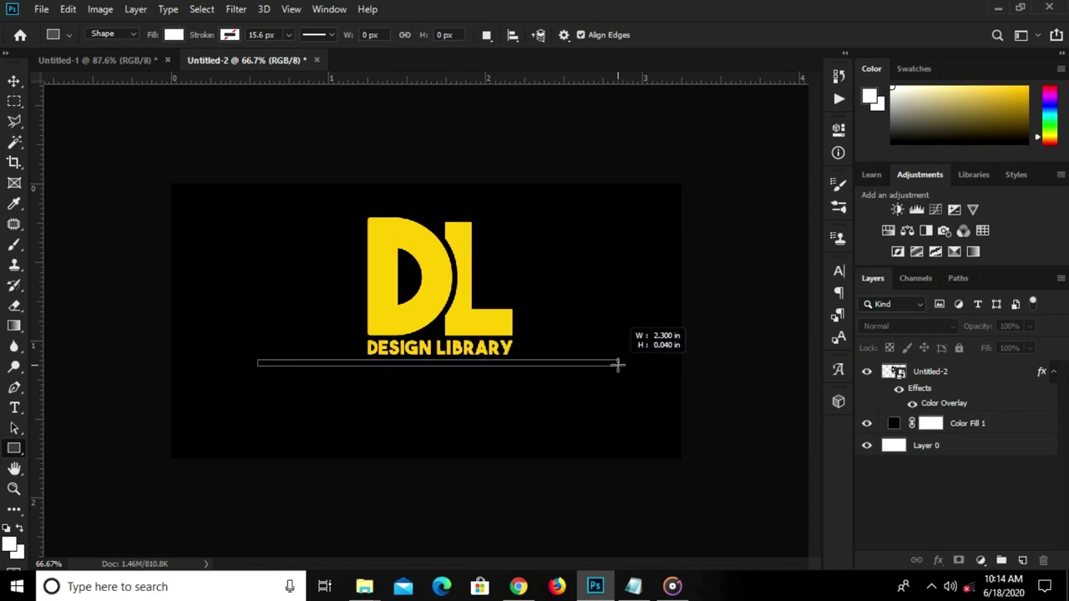
left_click_drag(618, 365, 563, 361)
left_click(616, 224)
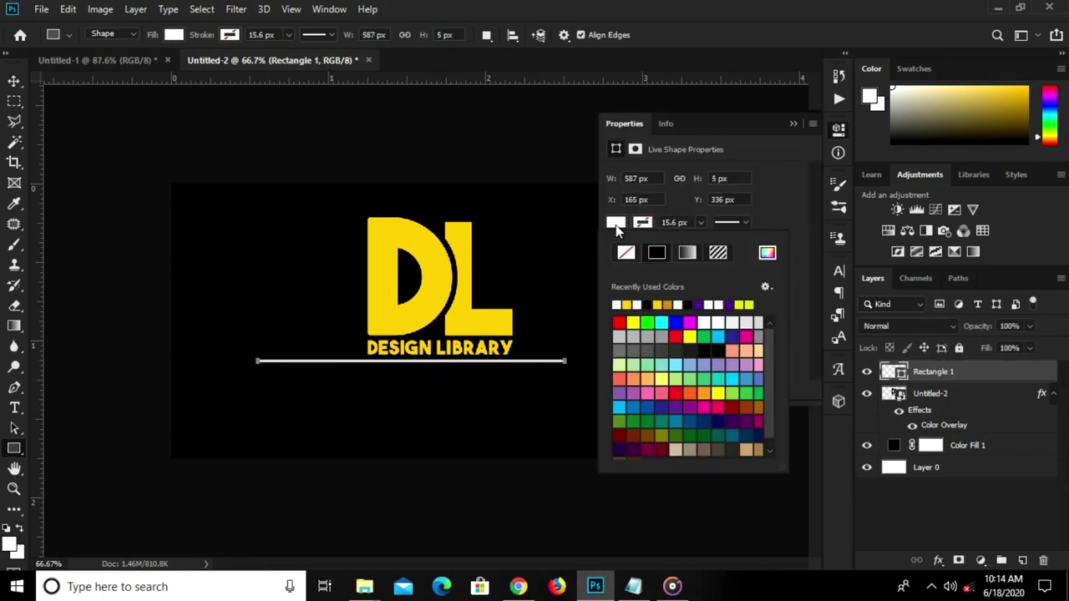
left_click(628, 304)
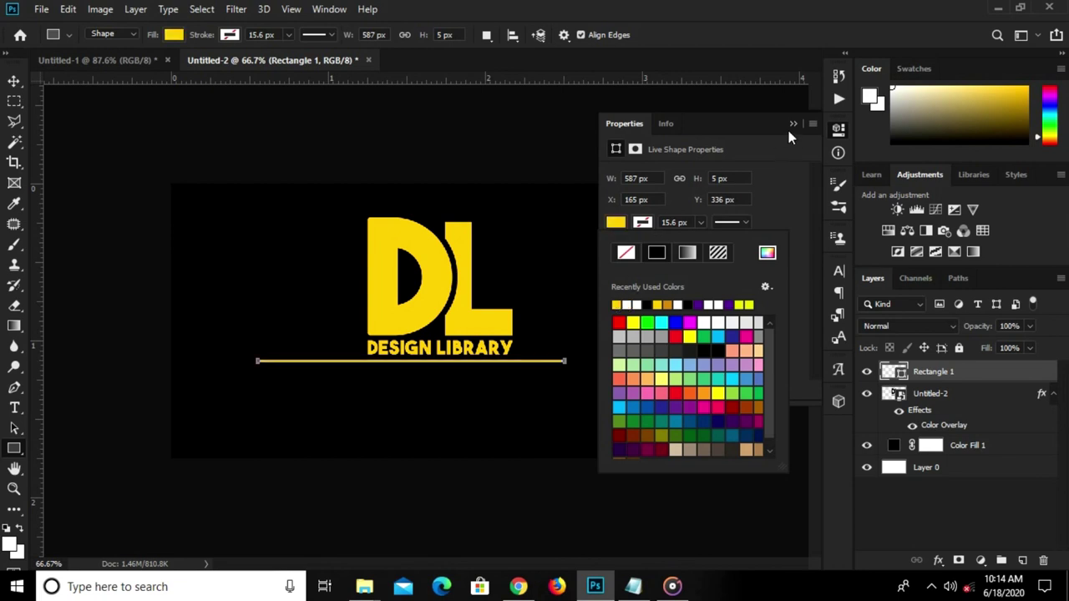
left_click(812, 115)
left_click(812, 115)
Centre the yellow bar horizontally on the card and bring up the Notepad notes.
key("v")
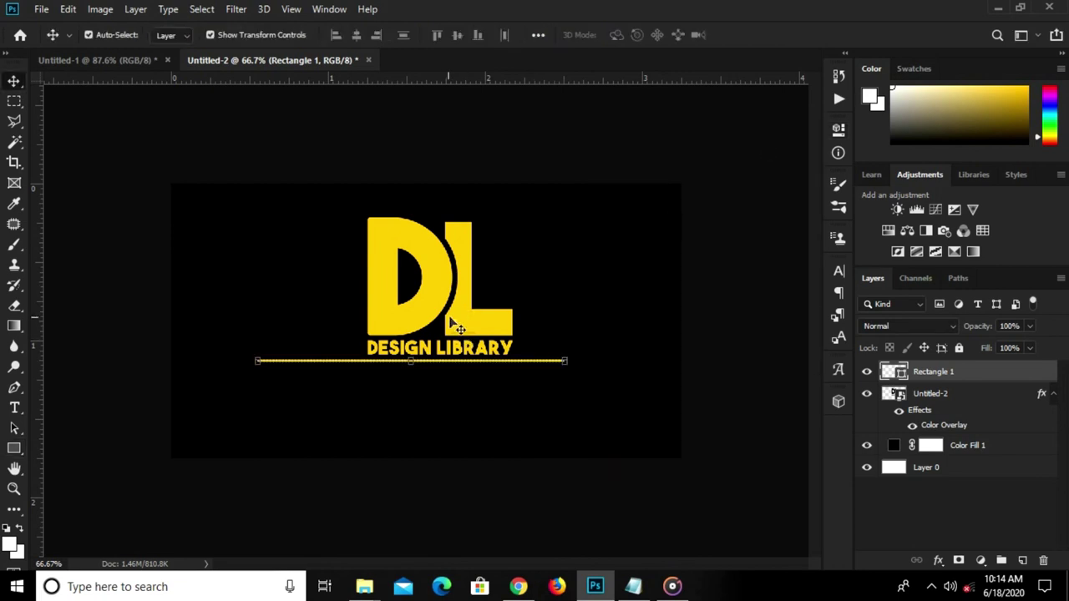
key("ctrl+a")
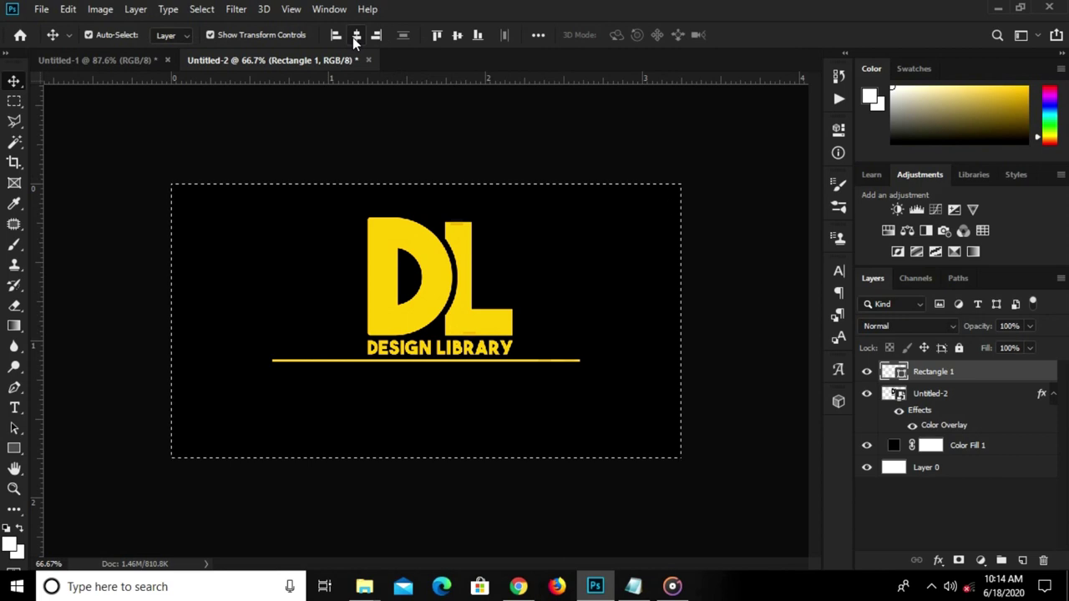
left_click(356, 35)
key("ctrl+d")
left_click(718, 399)
mouse_move(633, 586)
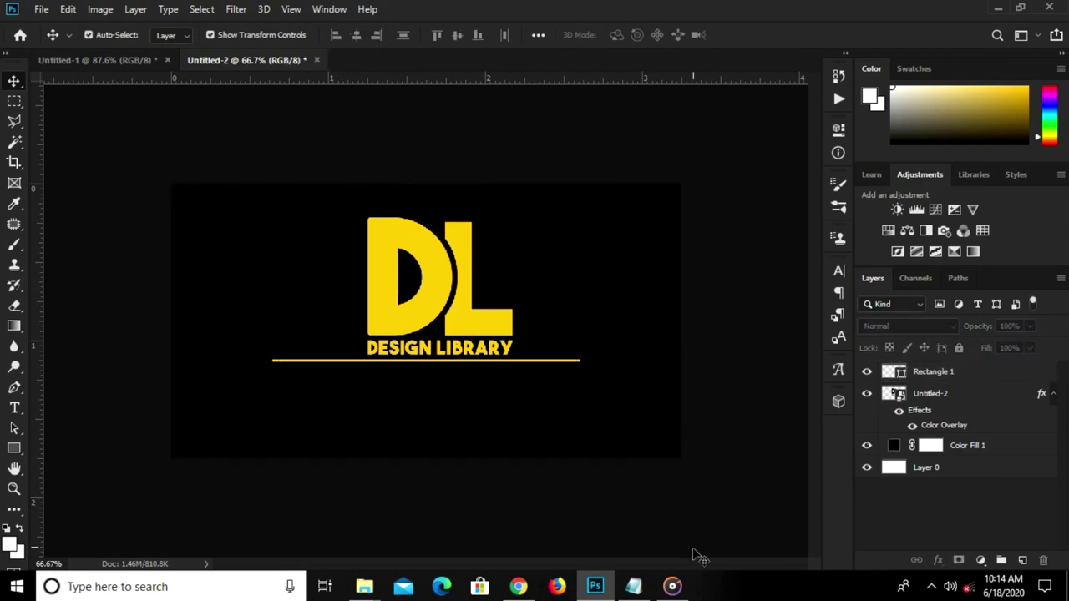
left_click(639, 529)
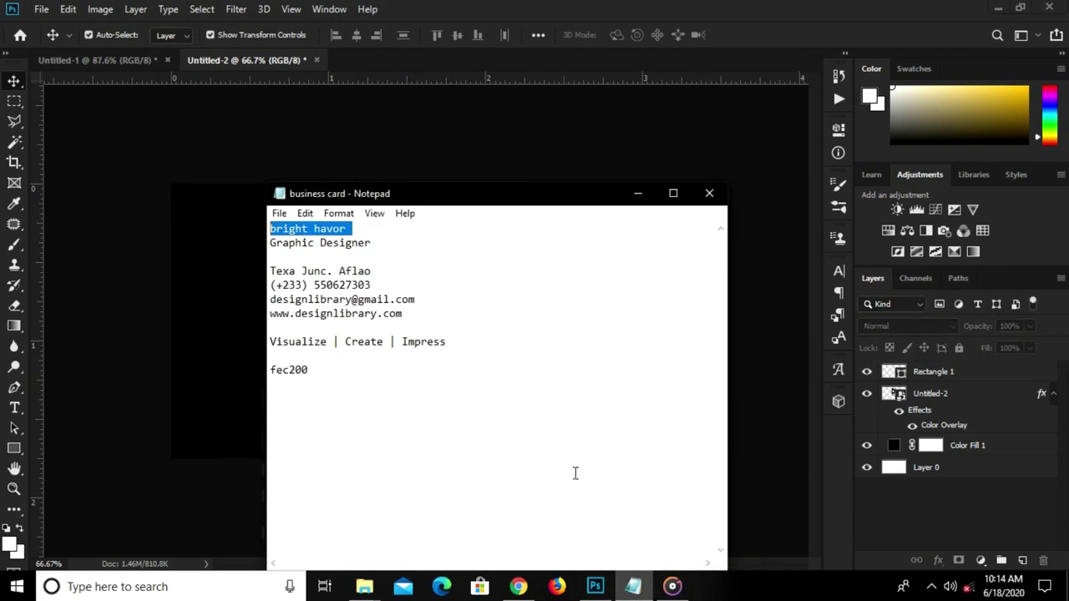
Copy the tagline 'Visualize | Create | Impress' from the notes and return to Photoshop.
left_click_drag(450, 343, 270, 338)
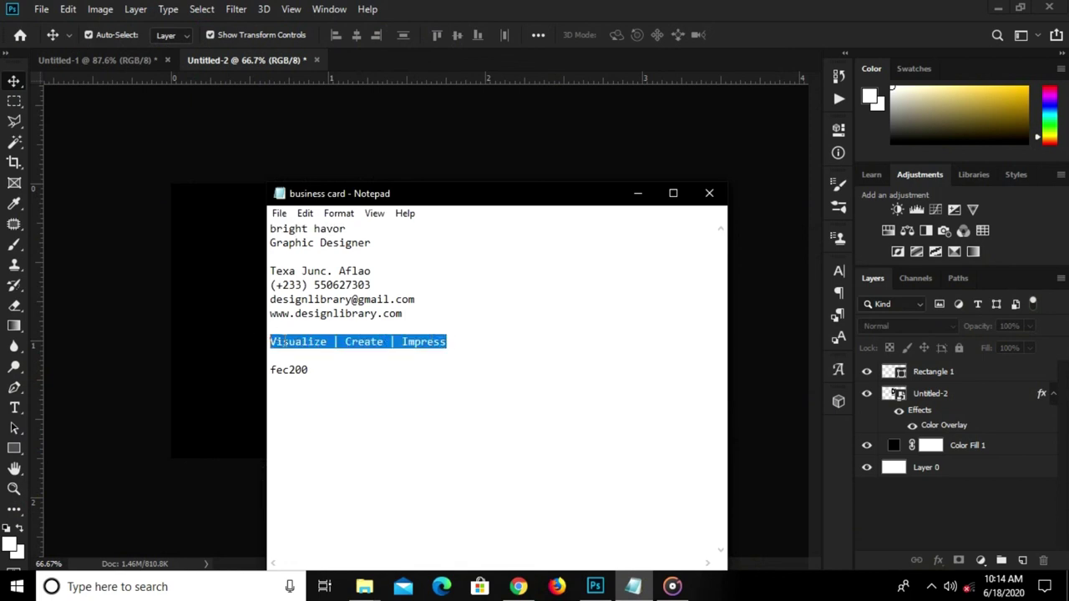
right_click(284, 342)
left_click(349, 150)
left_click(238, 309)
left_click(15, 408)
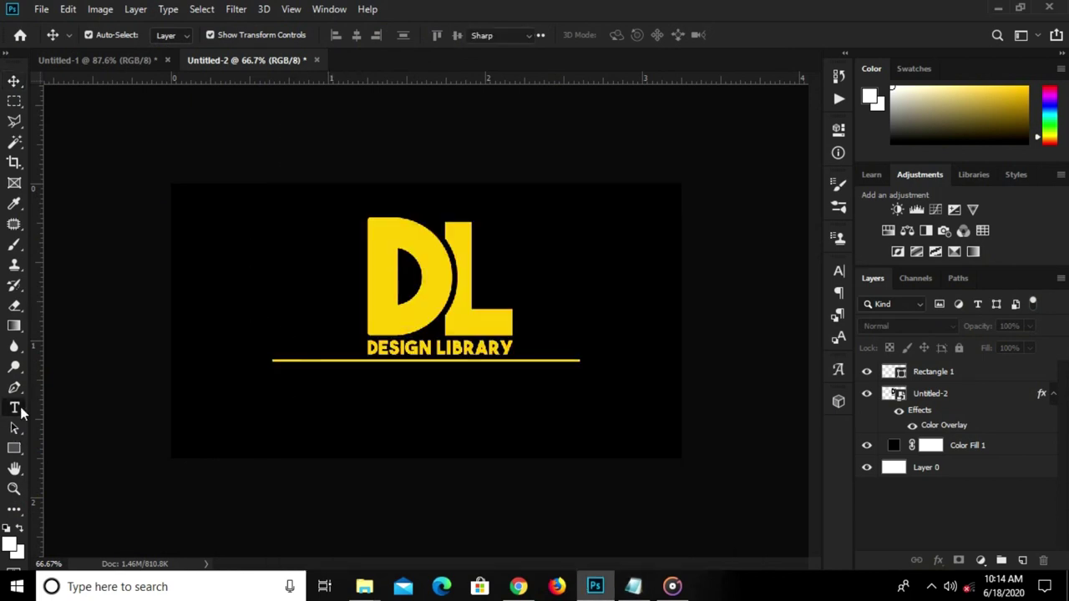
Paste the tagline as a new text layer set in Avalon at 9 pt.
left_click(298, 400)
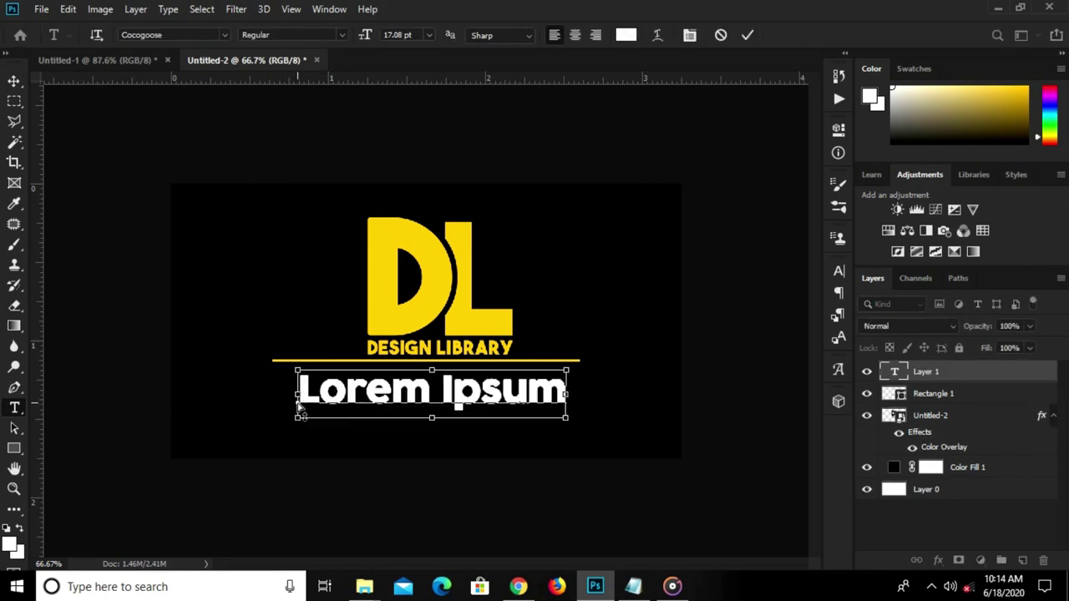
key("ctrl+v")
left_click(747, 34)
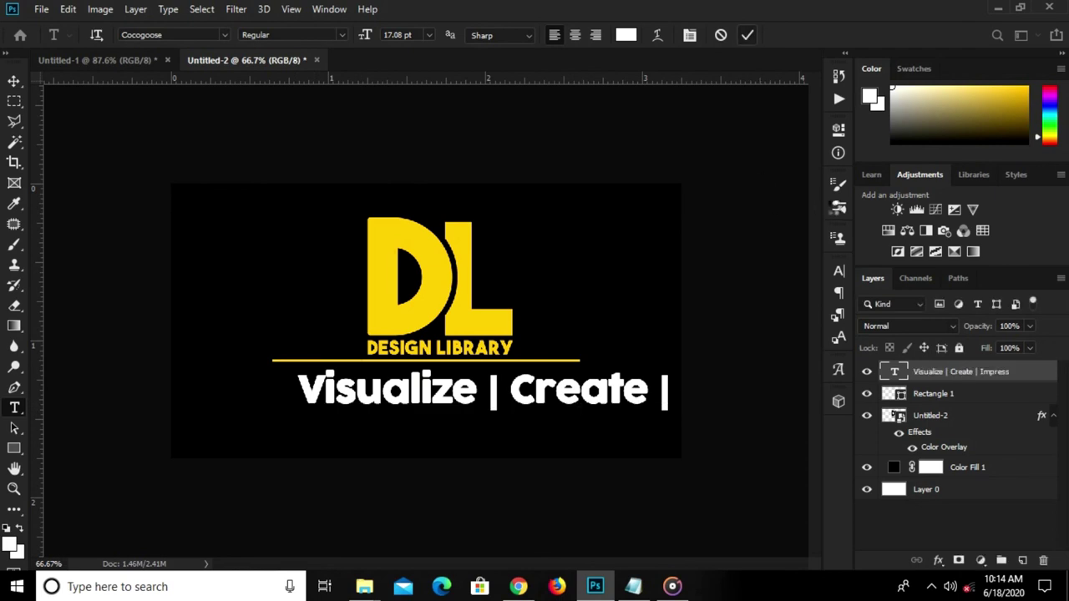
left_click(838, 272)
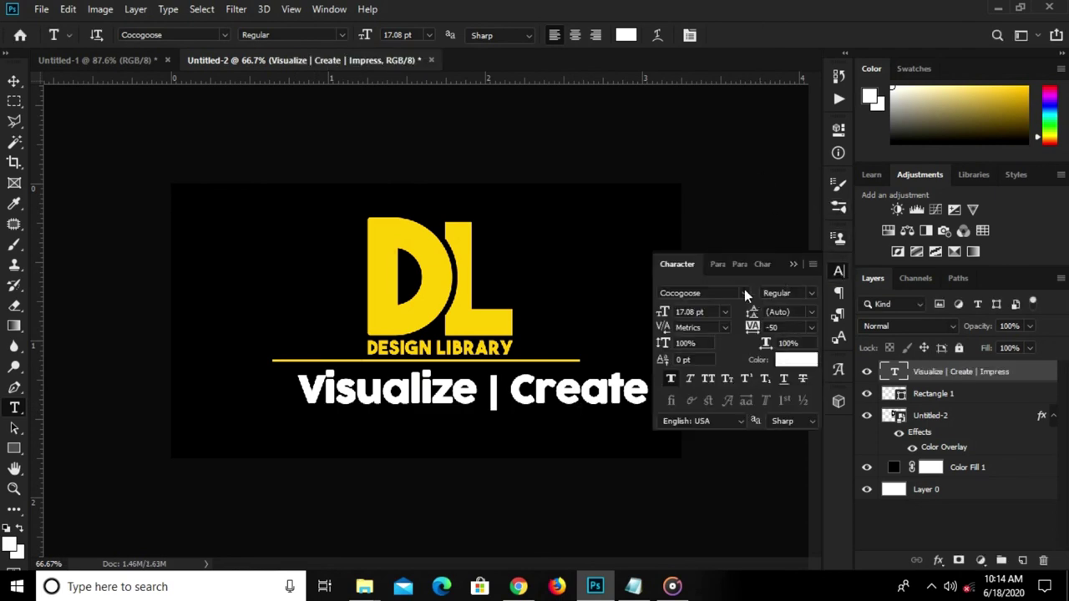
left_click(744, 292)
left_click(740, 55)
left_click(693, 312)
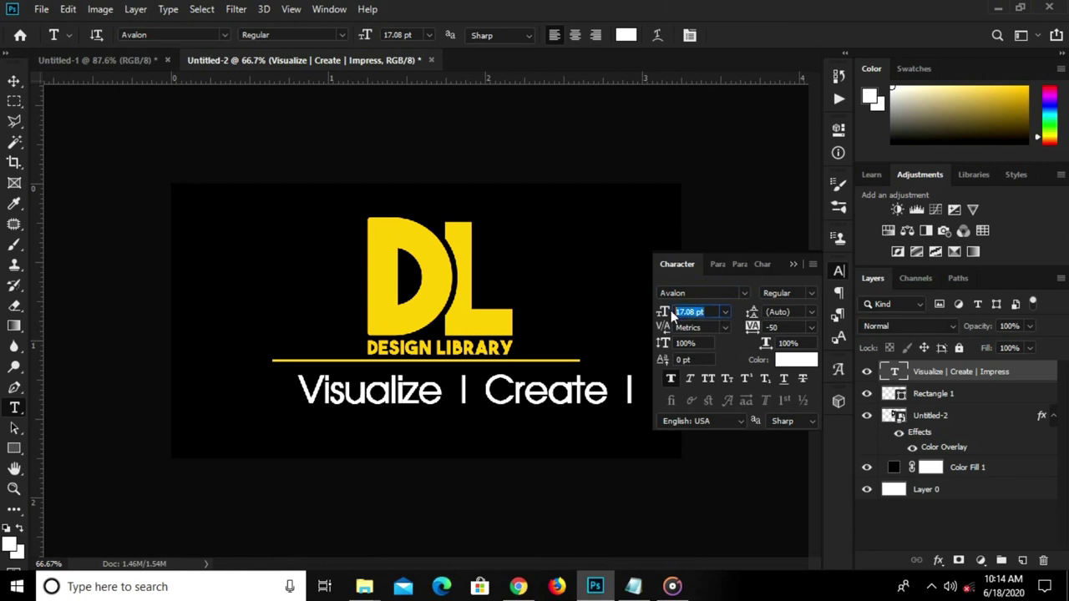
type("9")
key("Return")
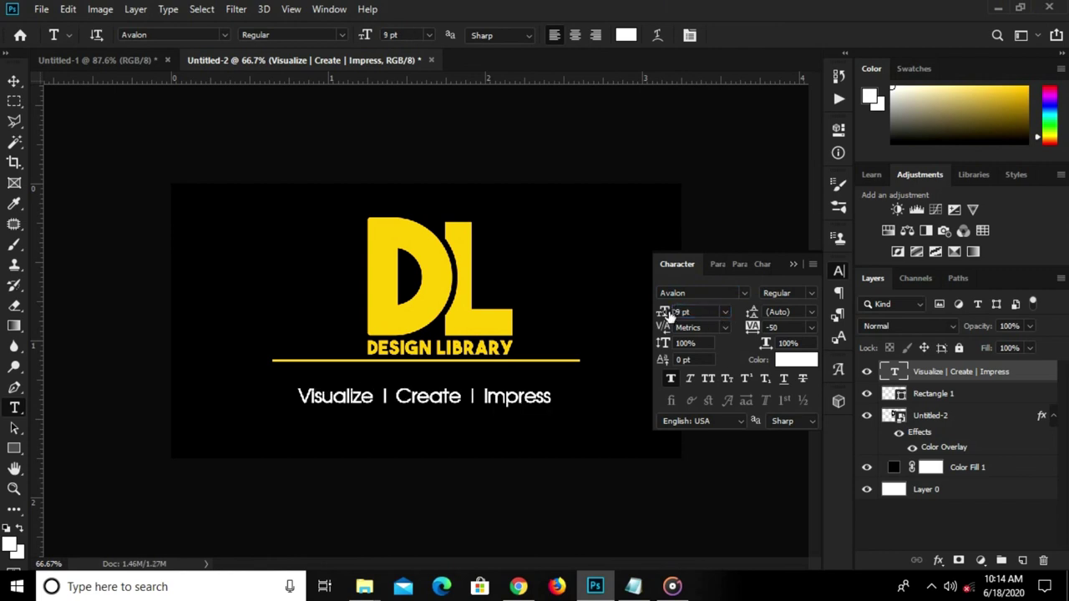
left_click(793, 264)
Centre the tagline horizontally and nudge it up toward the yellow underline.
key("v")
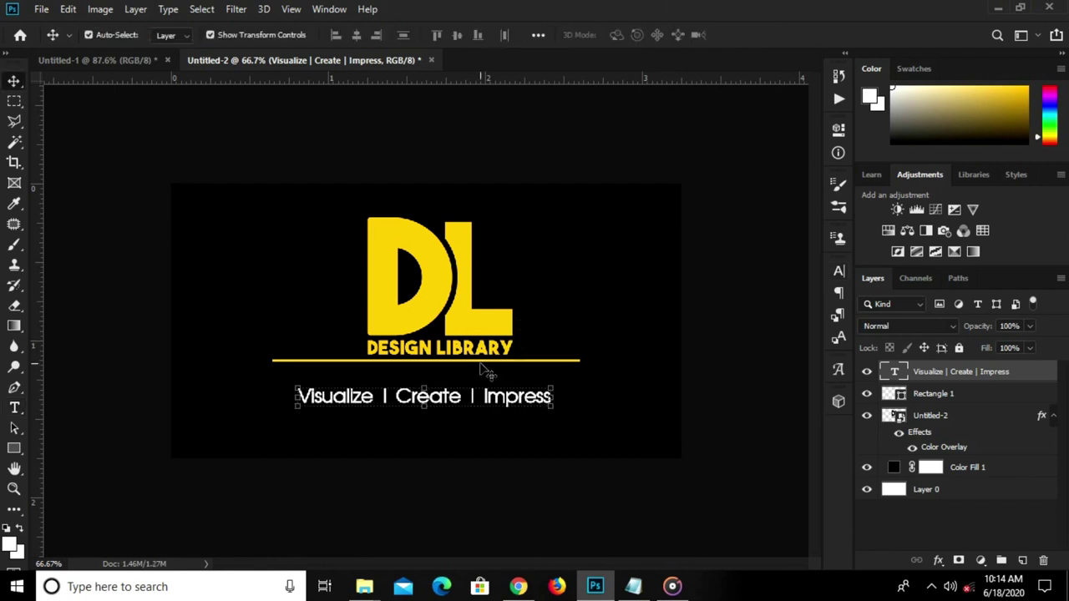
key("ctrl+a")
left_click(360, 34)
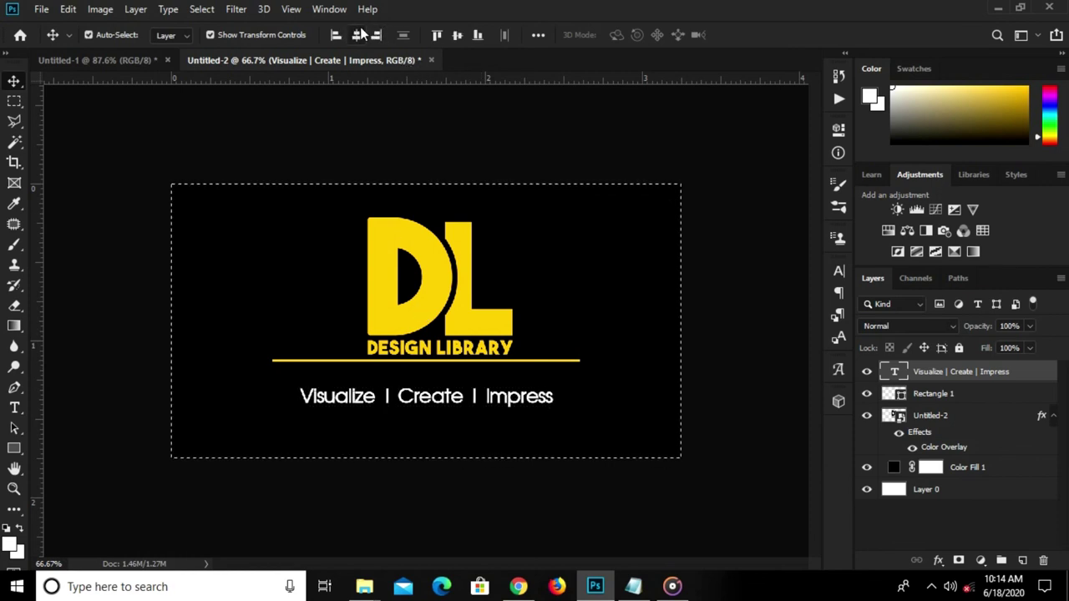
key("ctrl+d")
key("Up")
key("Up")
key("Up")
key("Up")
key("Up")
key("Up")
key("Up")
key("Up")
key("Up")
key("Up")
key("Up")
key("Up")
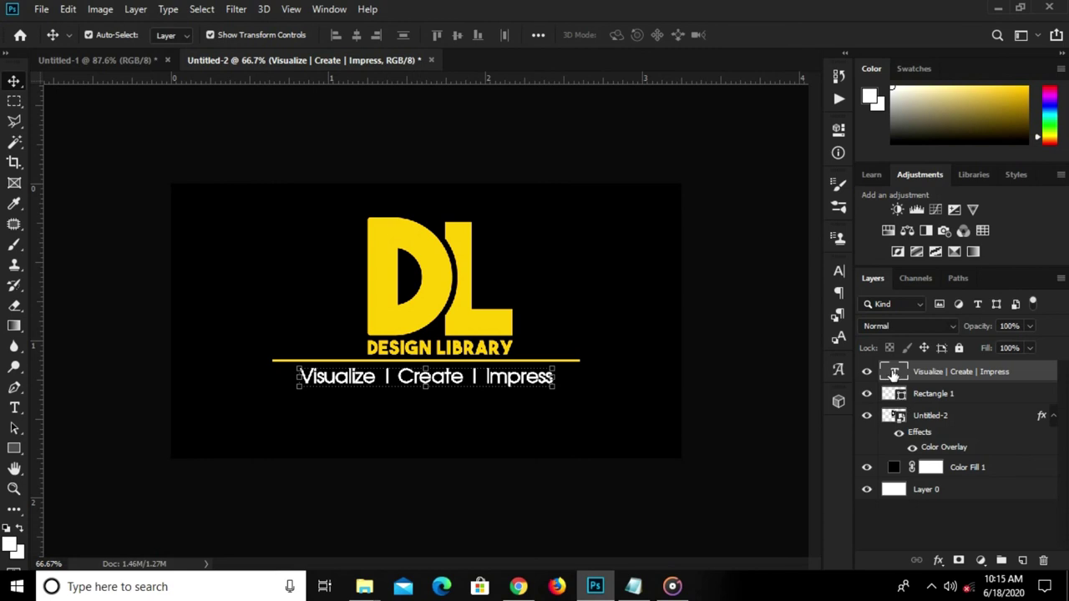
Colour the tagline with the yellow sampled from the DL logo.
double_click(894, 376)
left_click(626, 34)
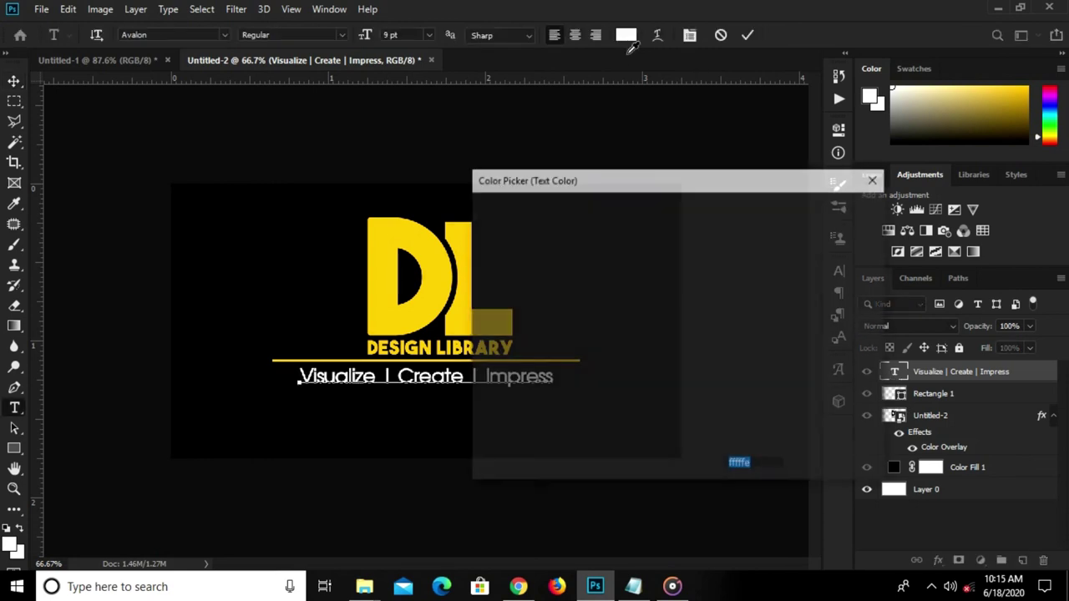
left_click(401, 224)
left_click(833, 209)
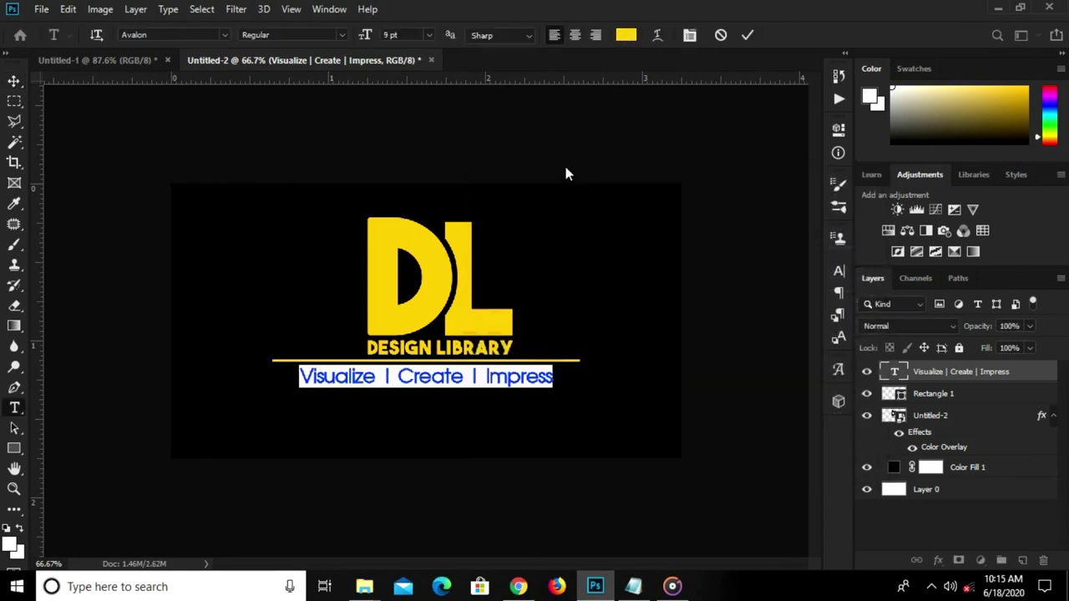
left_click(748, 35)
key("v")
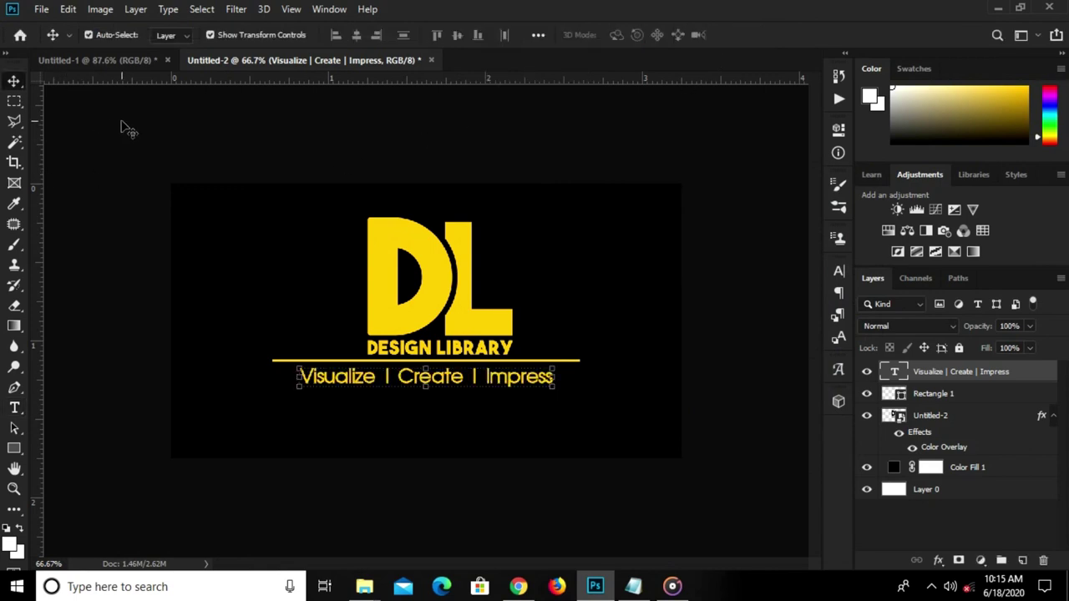
left_click(43, 272)
left_click(14, 448)
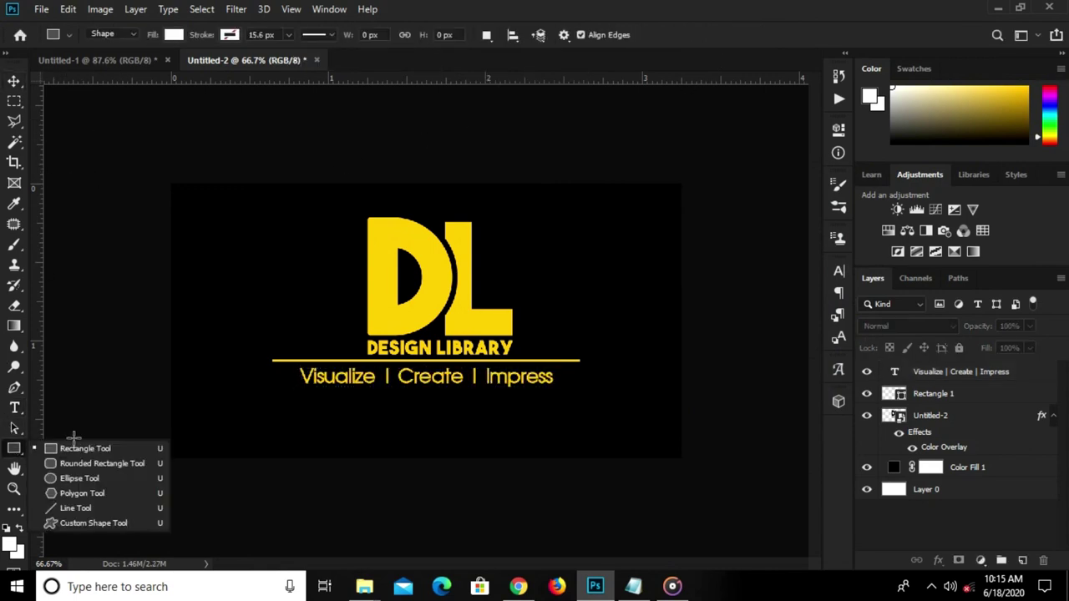
Draw a bar near the bottom with 37 px rounded corners and #fec200 fill.
left_click(75, 447)
left_click_drag(312, 426, 612, 464)
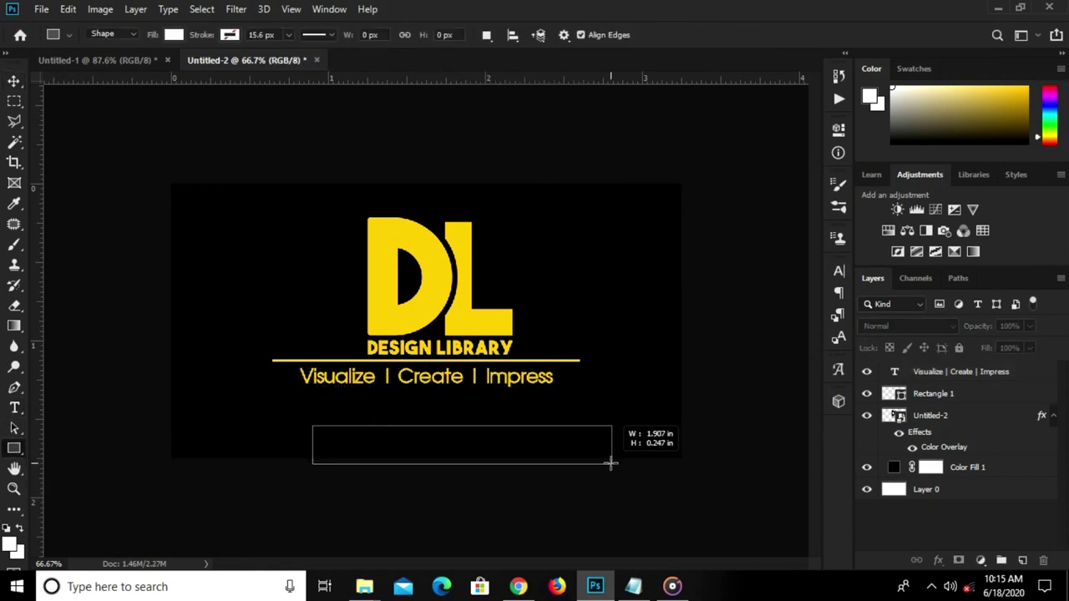
left_click(701, 280)
type("37")
key("Return")
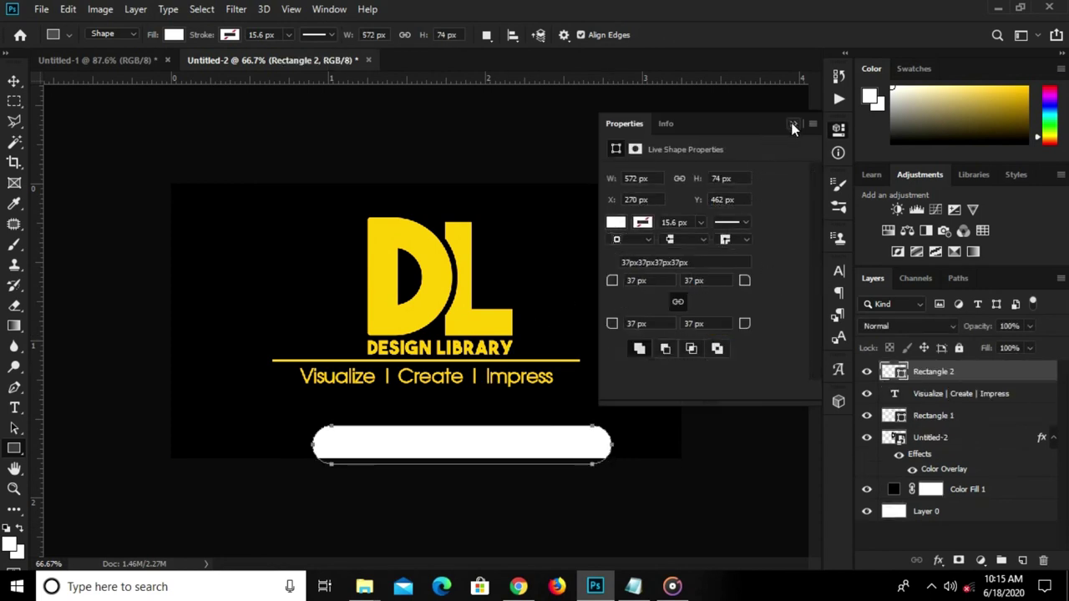
left_click(618, 224)
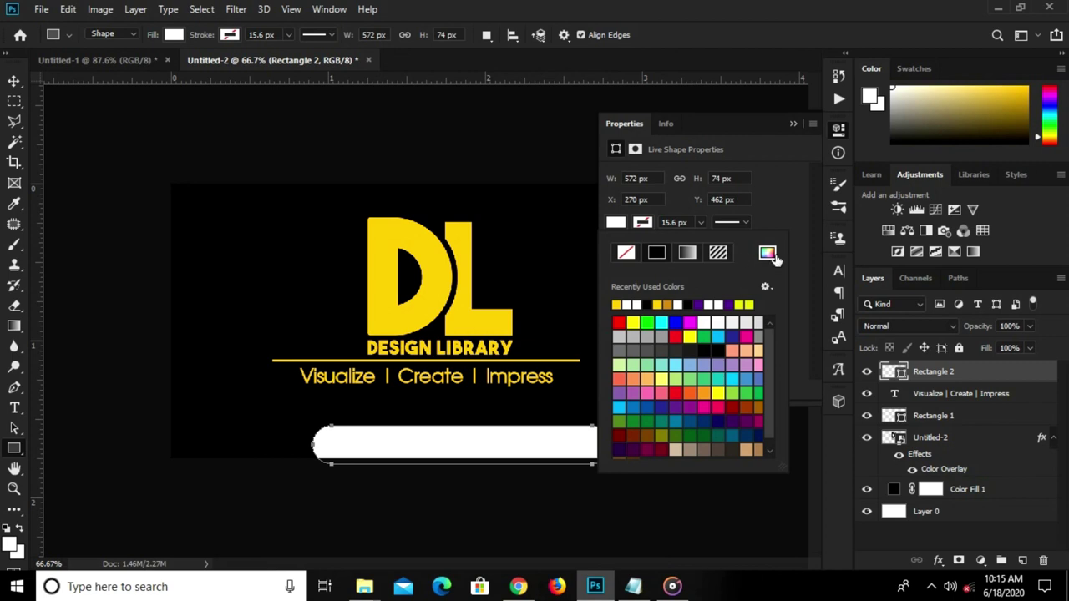
left_click(780, 260)
type("fec200")
left_click(832, 209)
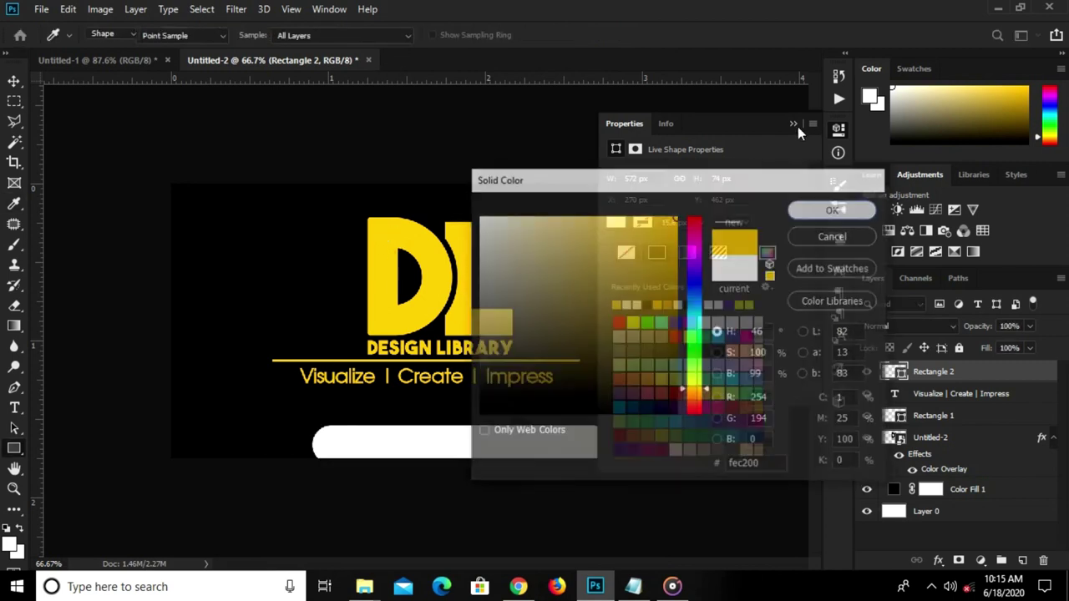
left_click(793, 123)
Shorten the yellow bar, lower it onto the bottom edge, and centre it horizontally.
key("v")
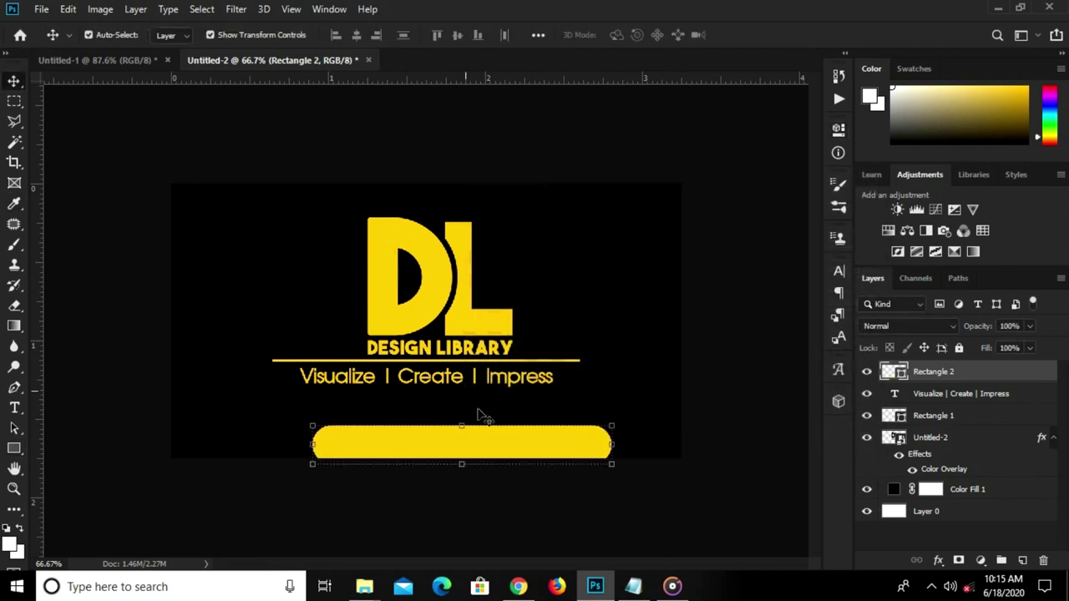
left_click_drag(615, 443, 517, 433)
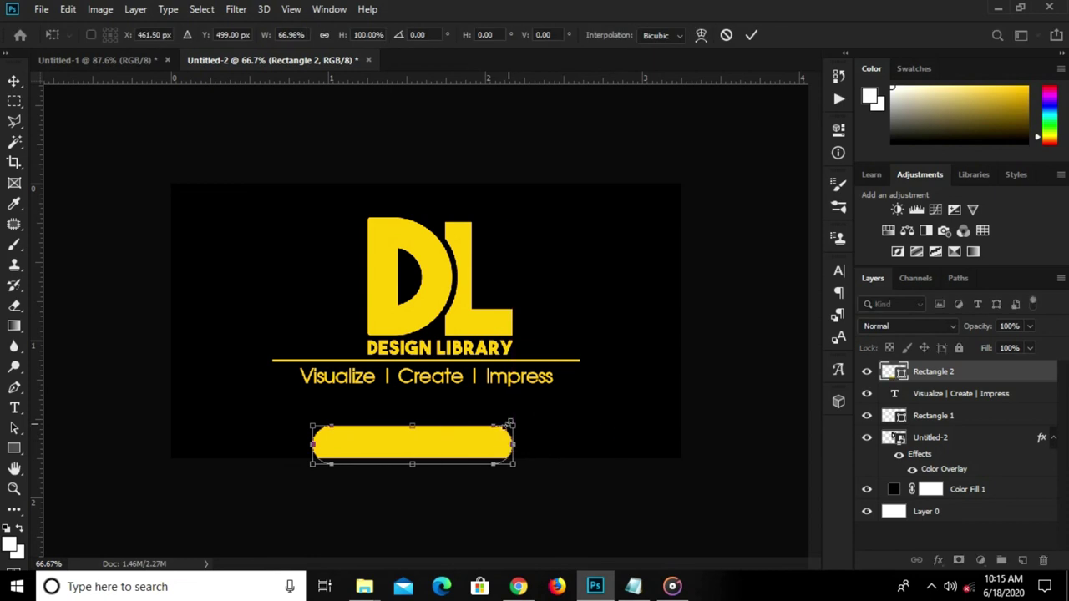
left_click(750, 35)
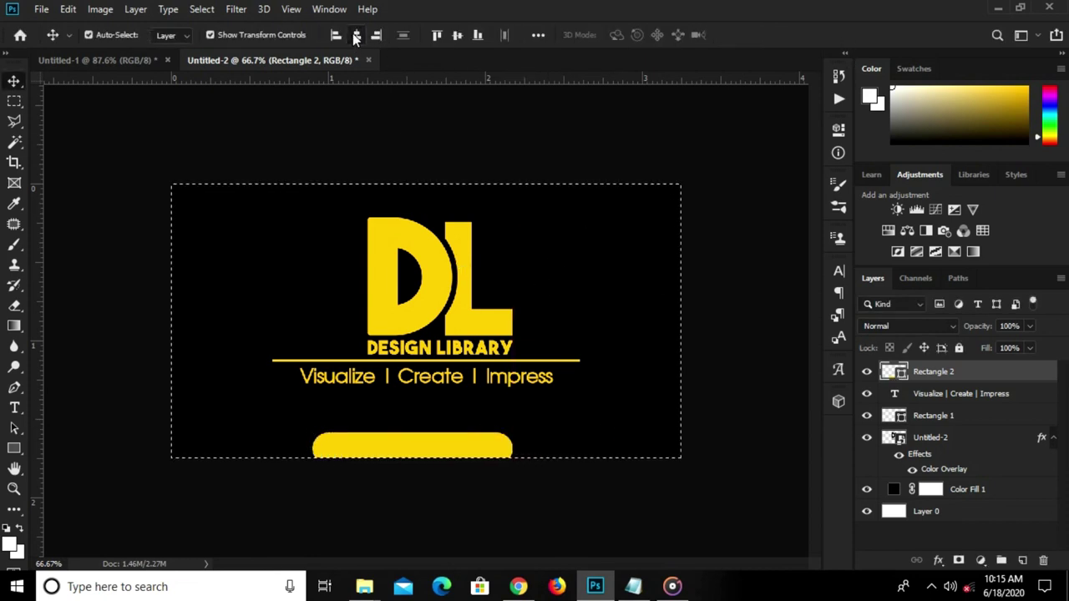
key("ctrl+d")
left_click_drag(440, 451, 465, 460)
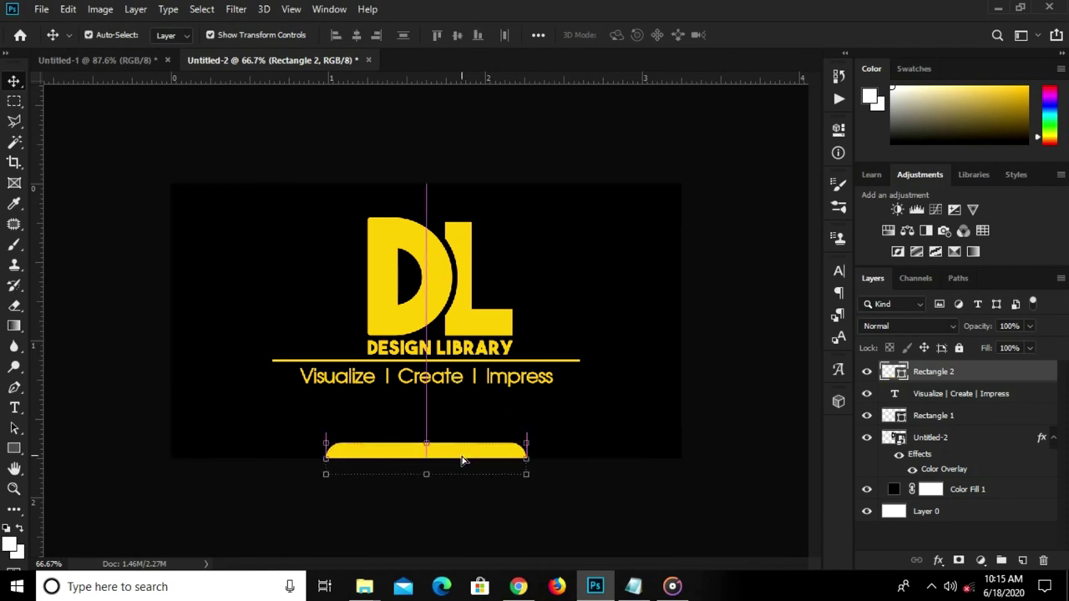
key("Up")
key("Up")
key("Up")
key("Up")
key("Up")
key("Up")
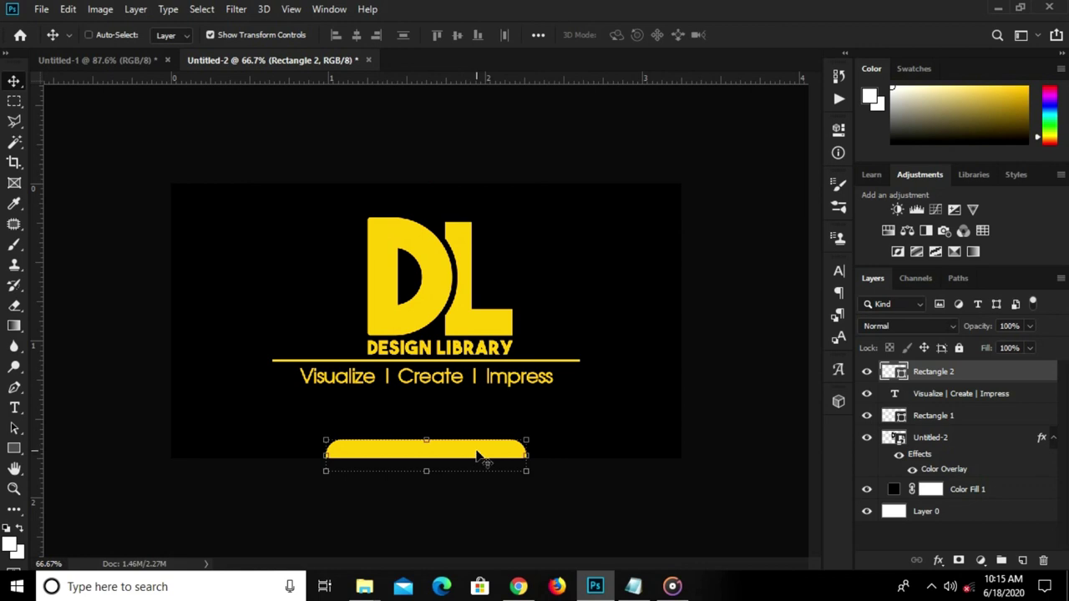
key("ctrl+a")
left_click(356, 34)
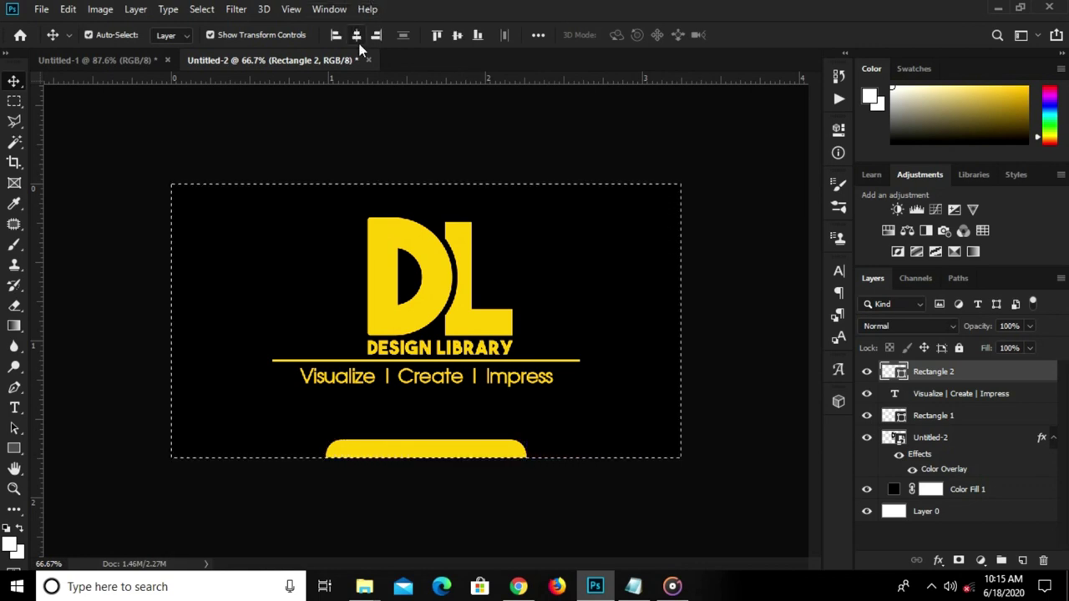
key("ctrl+d")
left_click(426, 133)
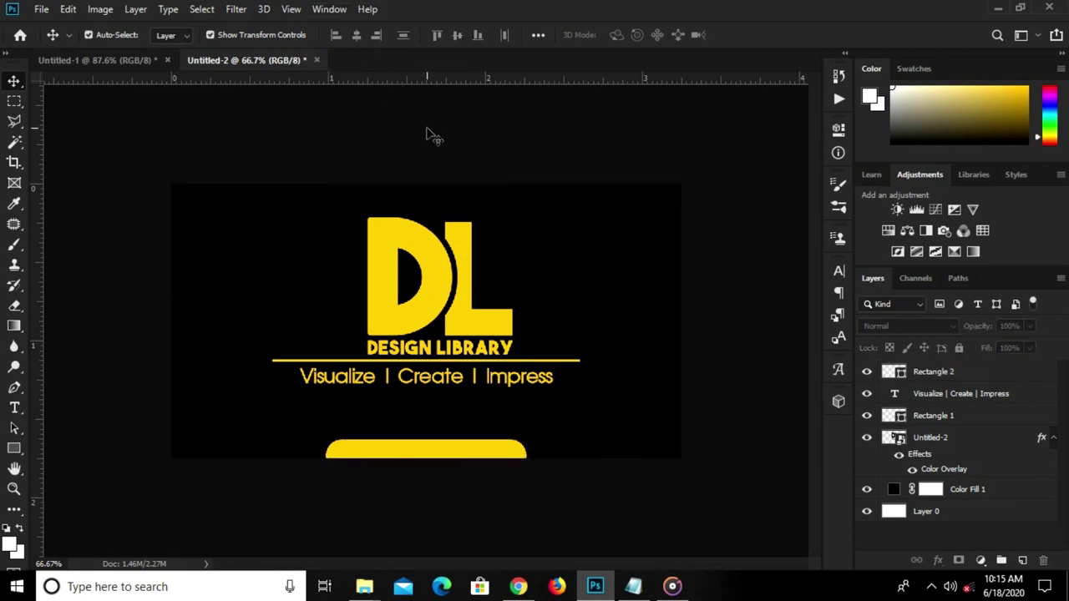